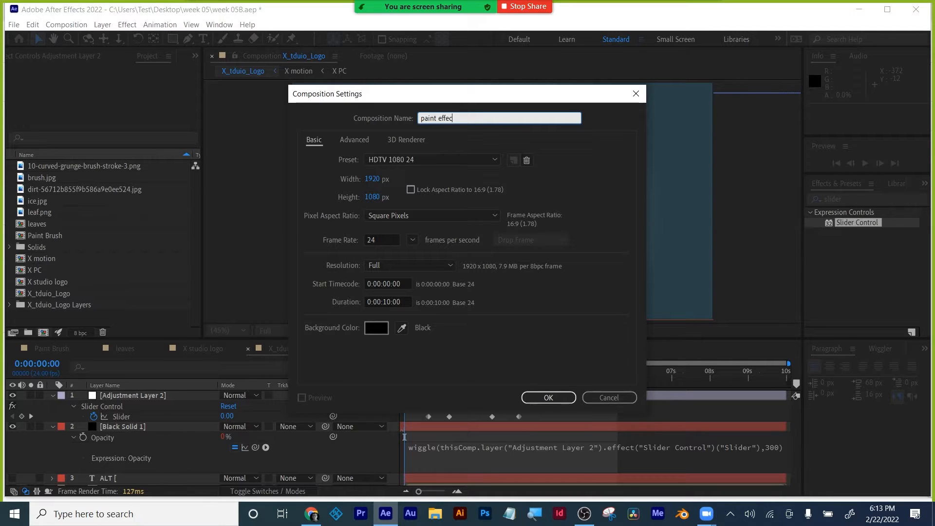
Step: Create the composition named "paint effect" with the HDTV 1080 24 preset and a 10-second duration, and clear the disk cache
left_click(553, 396)
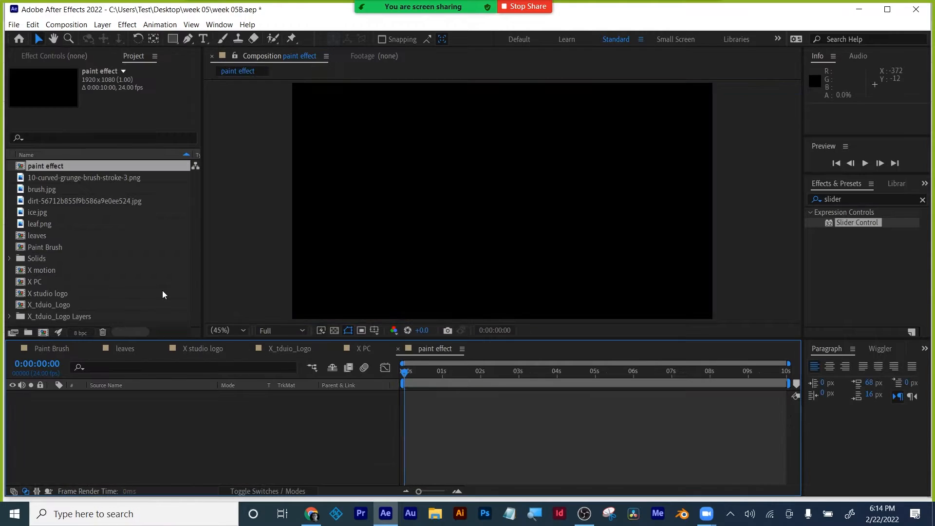
left_click(33, 24)
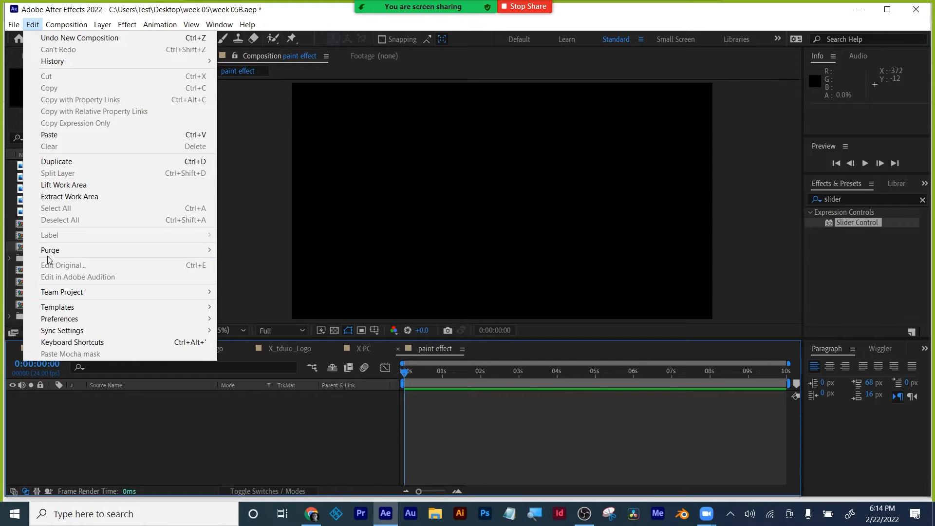
mouse_move(53, 250)
left_click(264, 252)
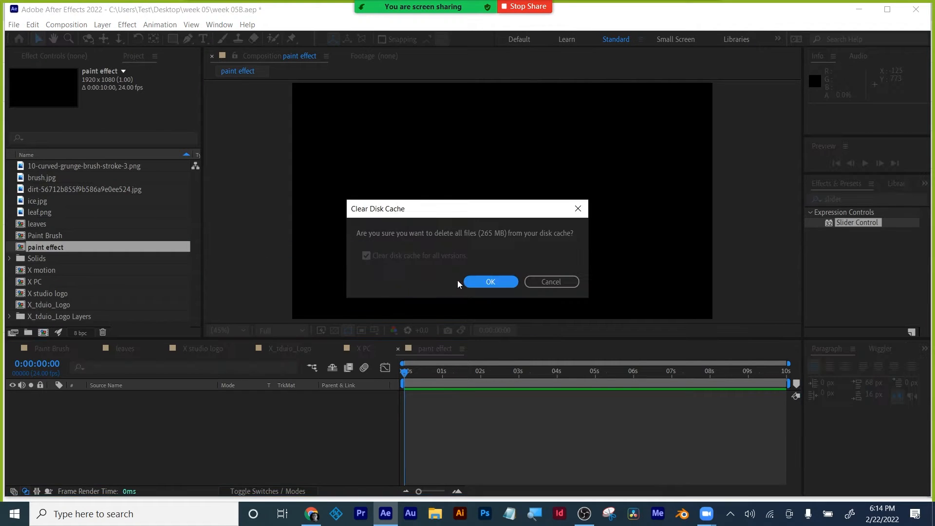
left_click(483, 283)
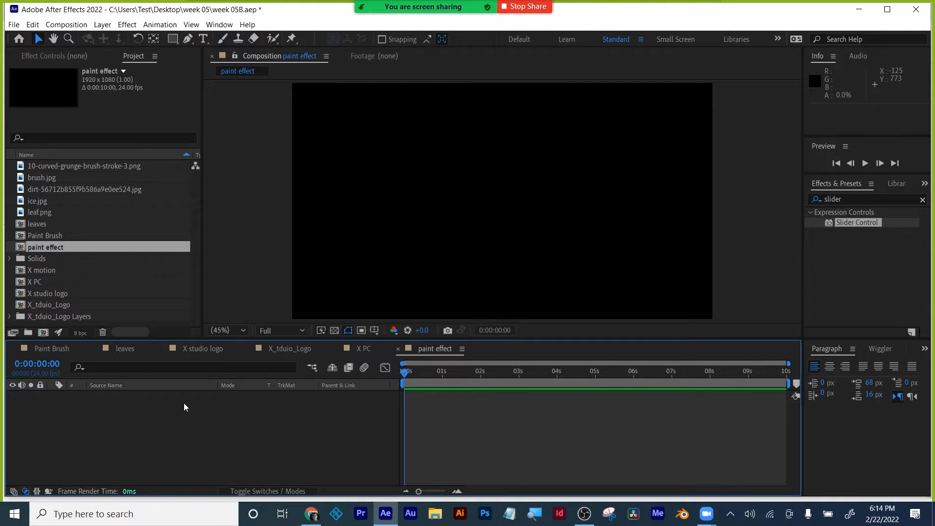
Step: Draw a wavy open path across the composition with the Pen tool, using no fill and a 70 px solid red stroke
left_click(188, 39)
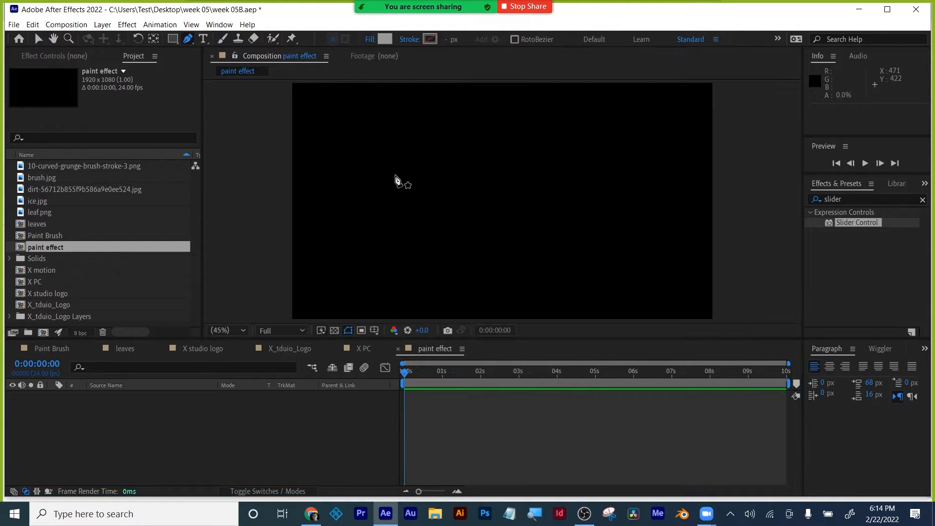
left_click(368, 39)
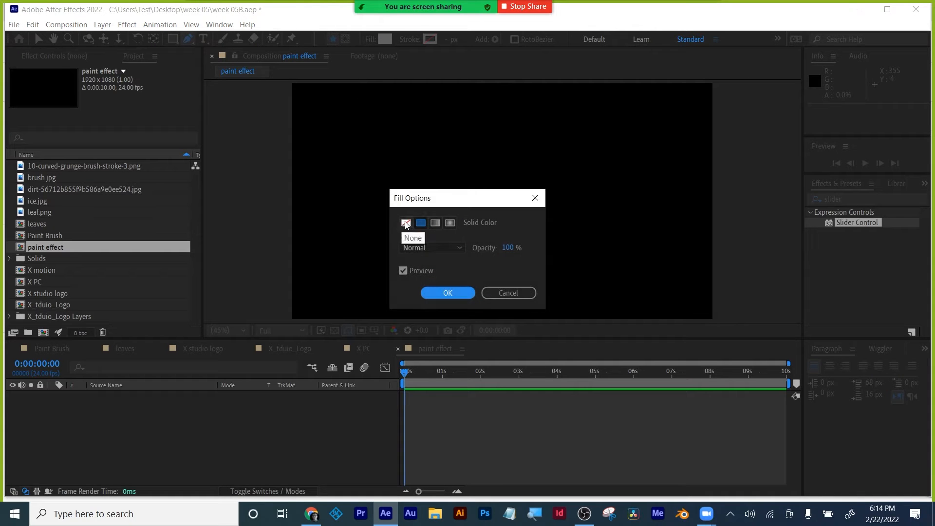
left_click(406, 223)
left_click(422, 292)
left_click(410, 39)
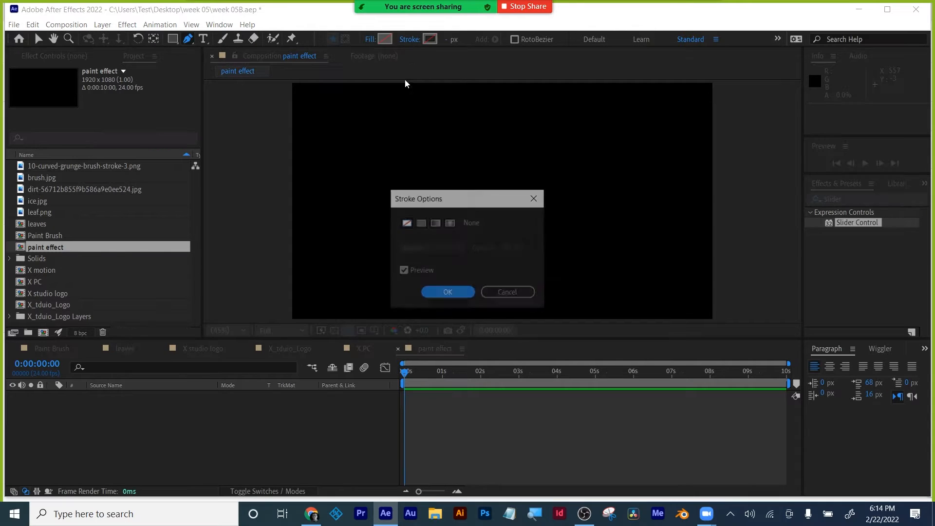
left_click(421, 224)
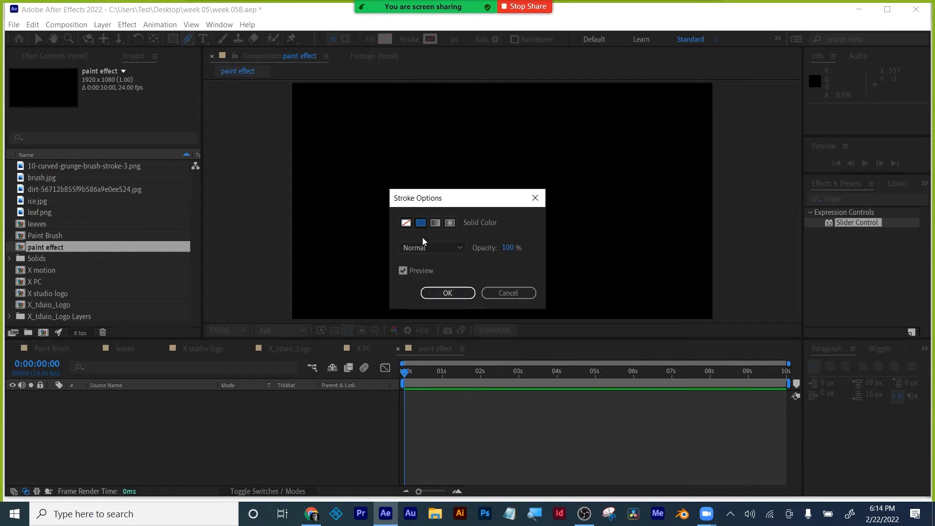
left_click(446, 293)
left_click_drag(446, 42, 467, 42)
left_click(339, 258)
left_click_drag(372, 189, 430, 242)
left_click_drag(514, 235, 673, 246)
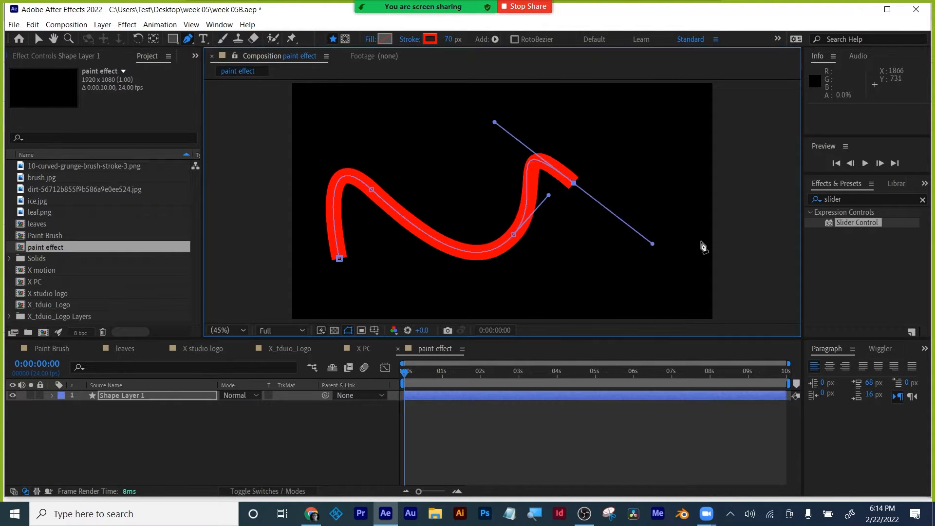
Step: Add Trim Paths to the shape and keyframe its End from 0% at the start to 100% at 0:00:00:18
left_click(495, 39)
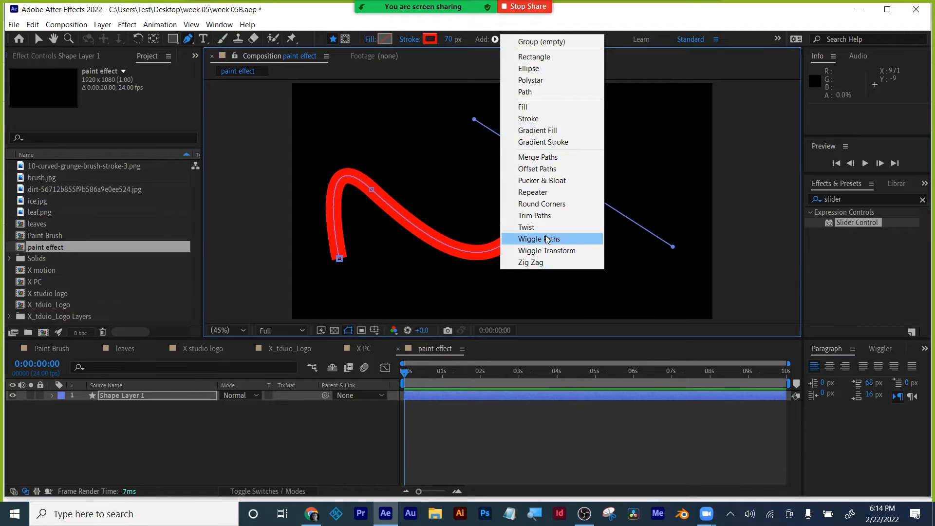
left_click(544, 216)
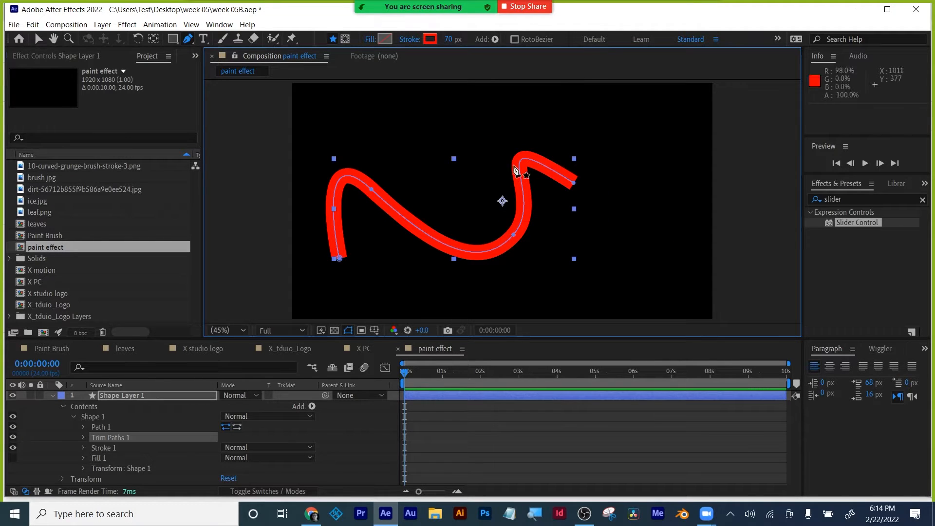
left_click(83, 438)
left_click_drag(227, 458, 166, 462)
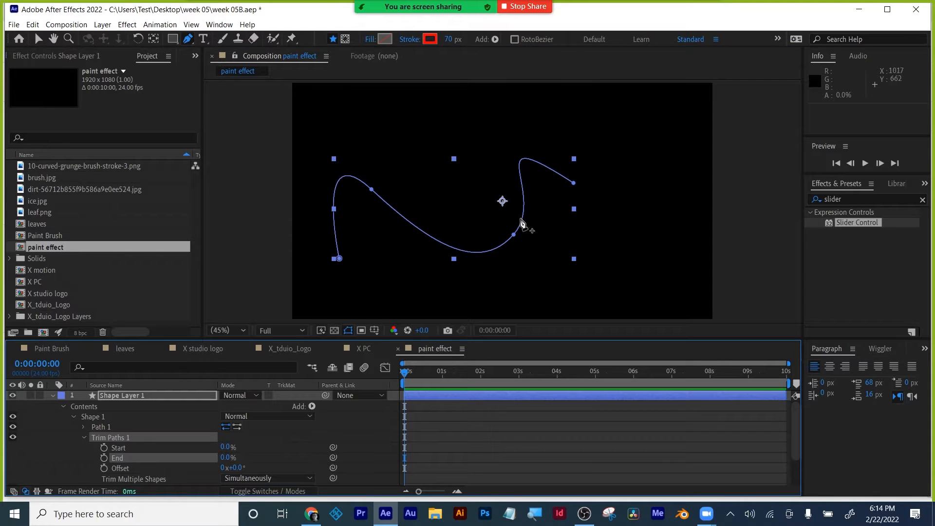
left_click(103, 458)
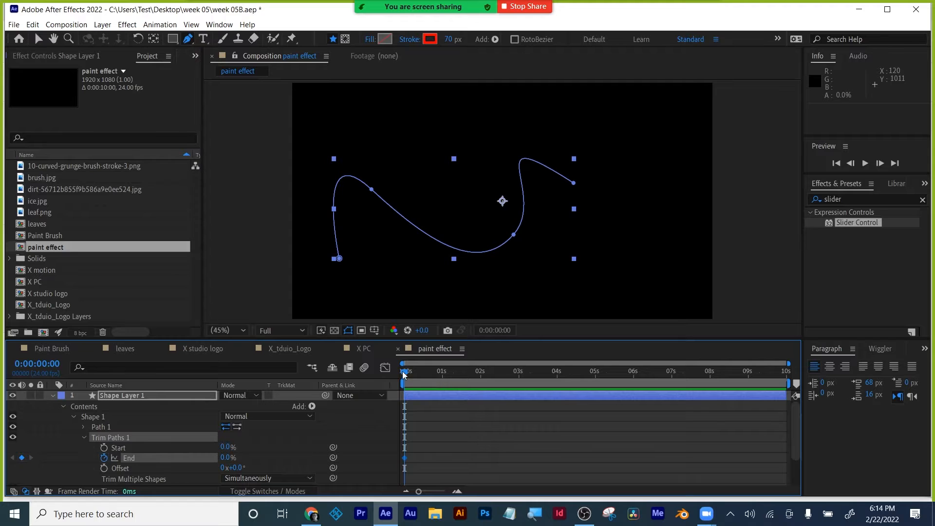
left_click_drag(404, 374, 432, 373)
left_click_drag(225, 458, 405, 446)
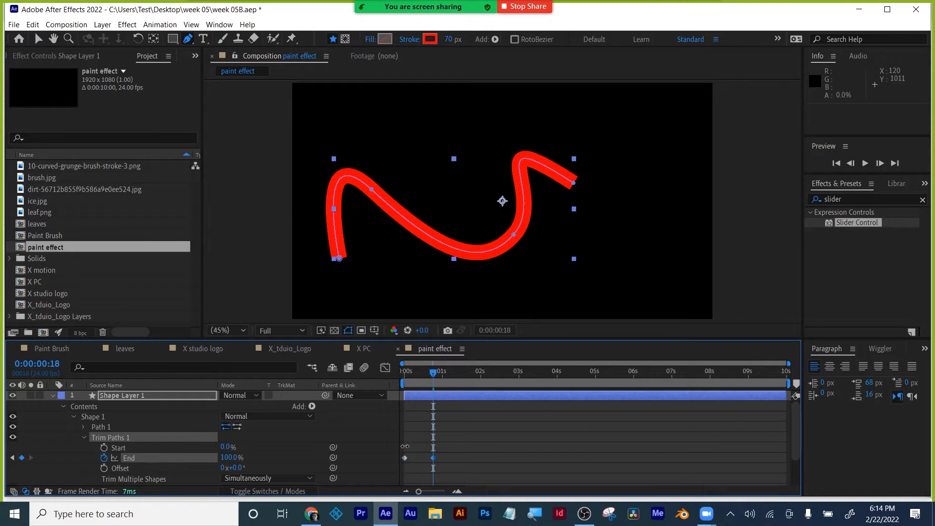
Step: Preview the stroke's drawing animation and delete the shape layer from the composition
key("space")
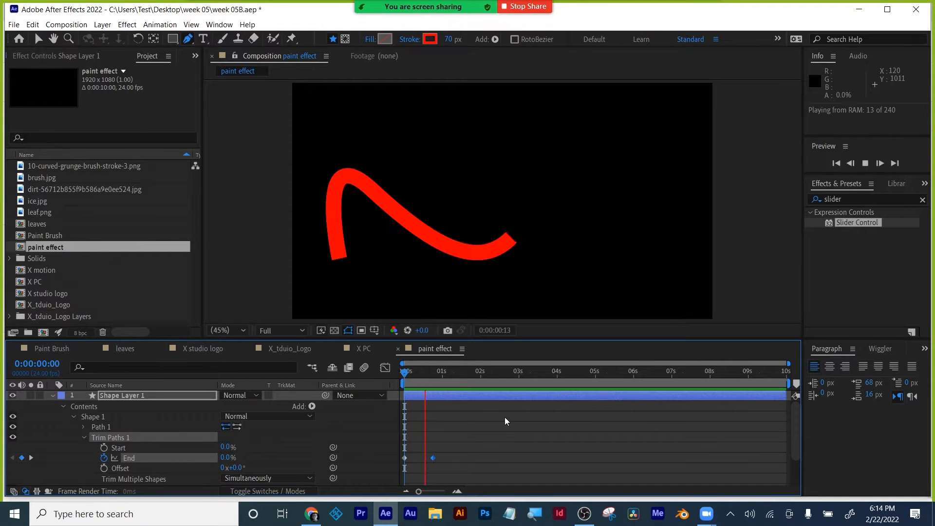
key("space")
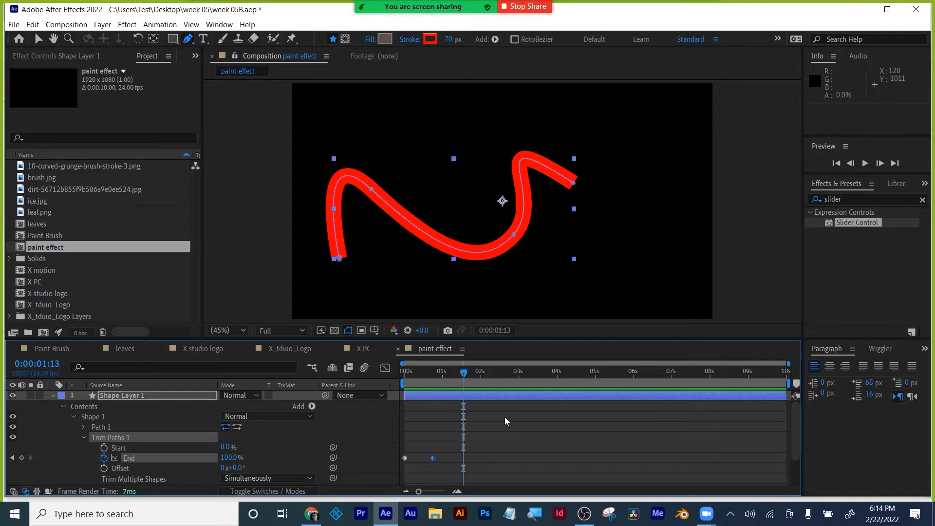
left_click(529, 395)
key("Delete")
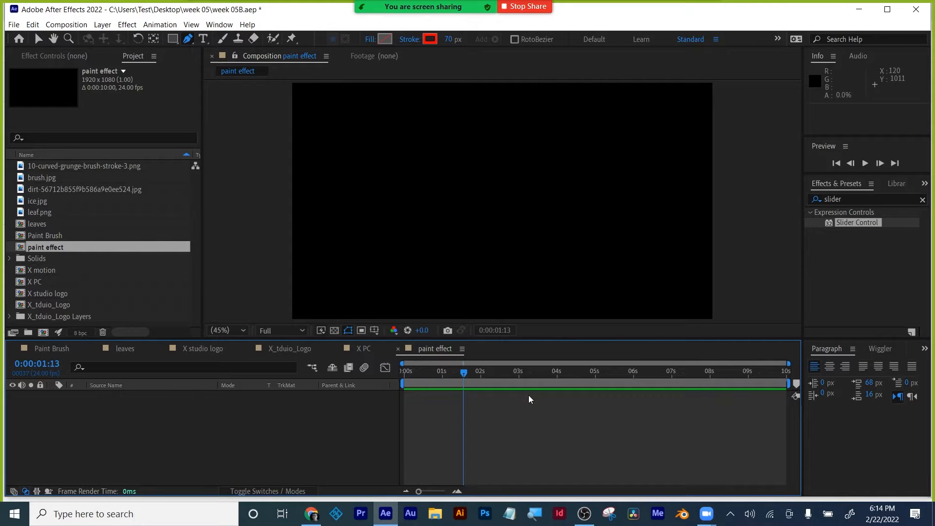
left_click(13, 24)
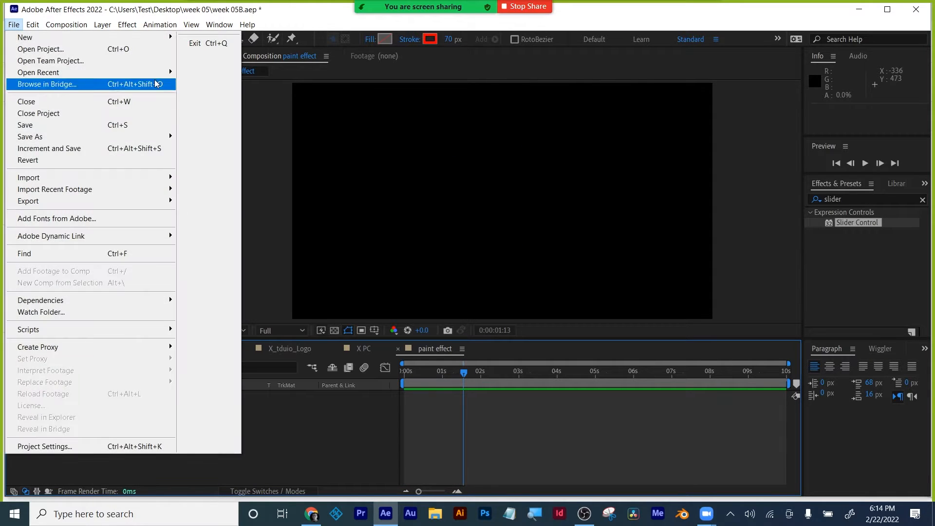
left_click(108, 25)
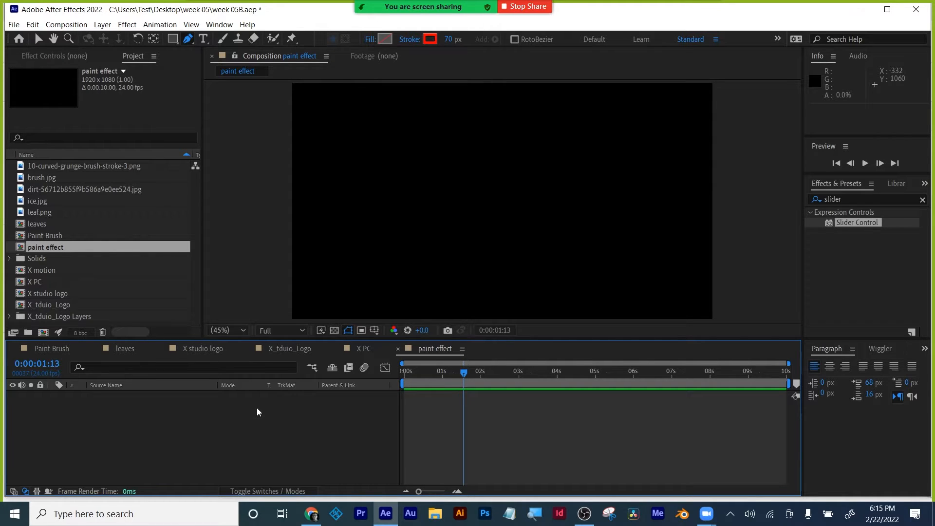
Step: Create a new 1920 x 1080 solid layer in deep blue with colour 122497
left_click(102, 24)
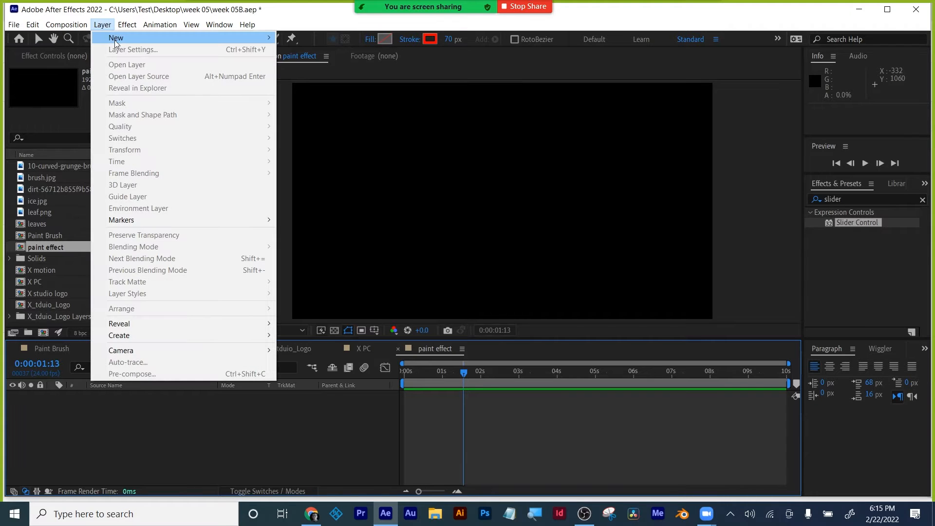
mouse_move(116, 38)
left_click(324, 53)
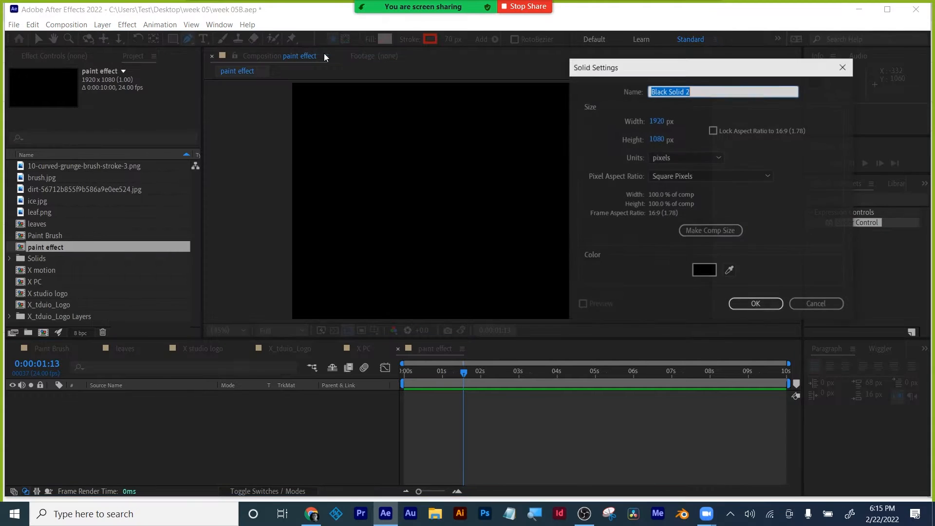
left_click(704, 268)
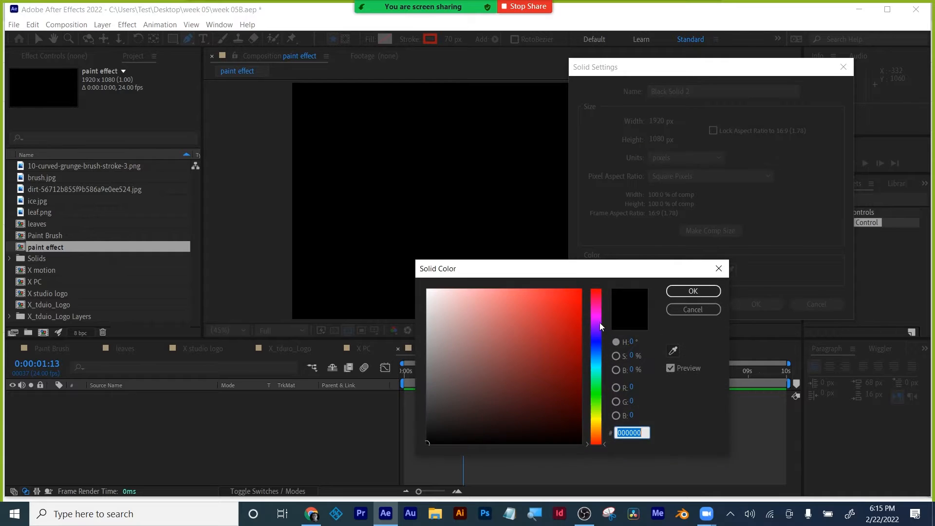
left_click_drag(591, 349, 590, 344)
left_click(563, 352)
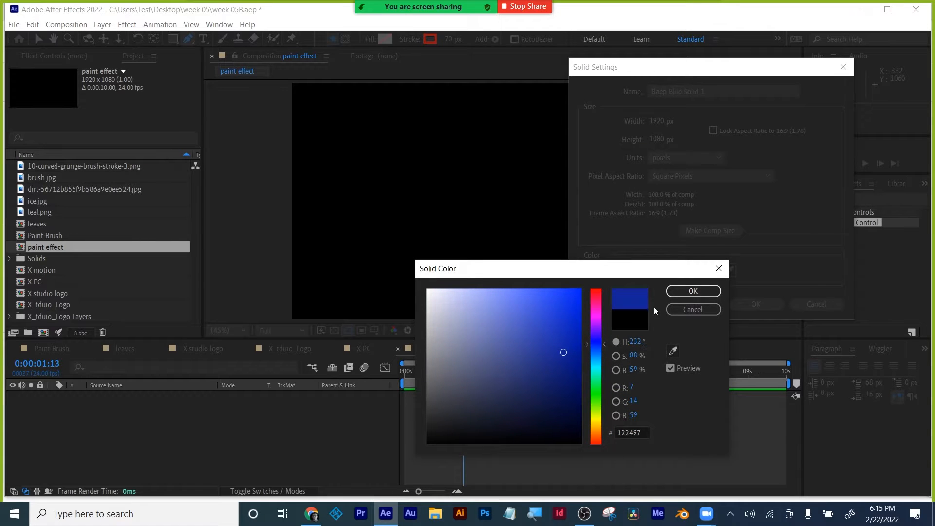
left_click(695, 291)
left_click(756, 304)
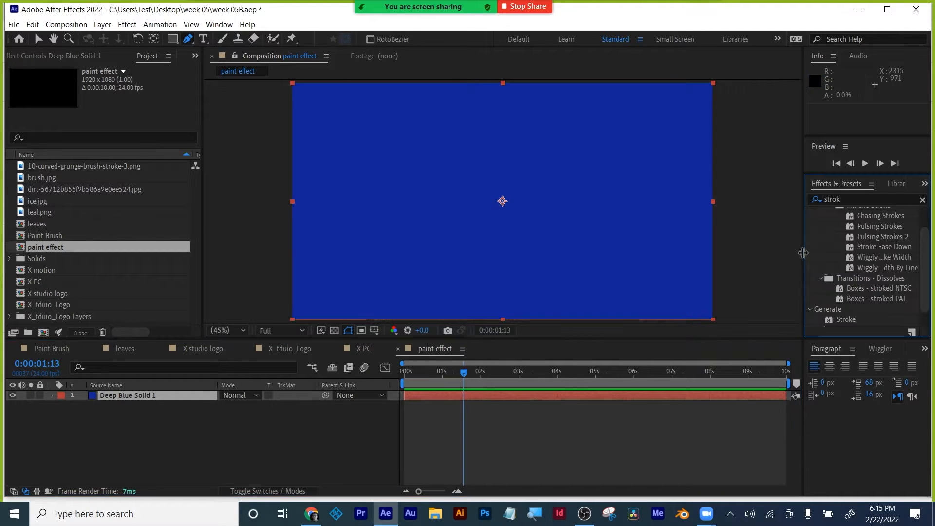
Step: Find the Generate Stroke effect by searching for "strok" and apply it to the deep blue solid layer
left_click_drag(802, 254, 754, 255)
scroll(832, 244, "up", 2)
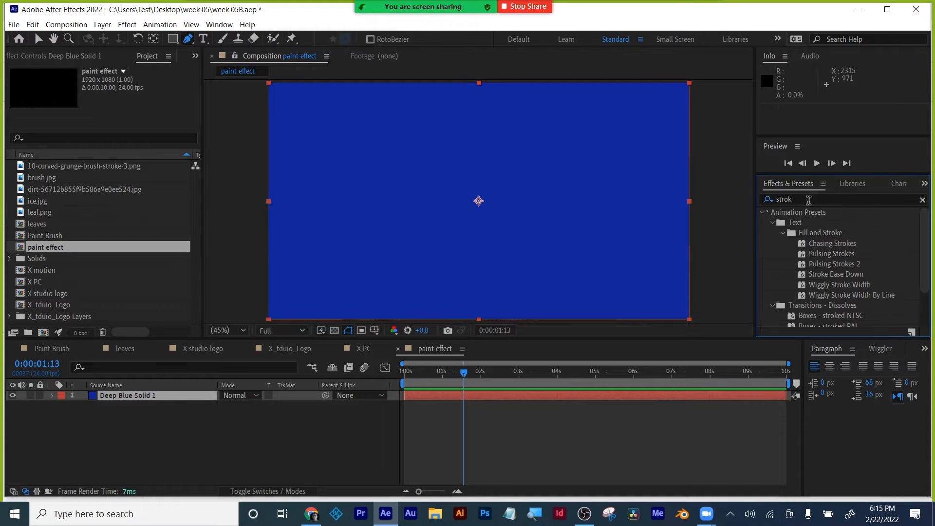
scroll(821, 243, "down", 2)
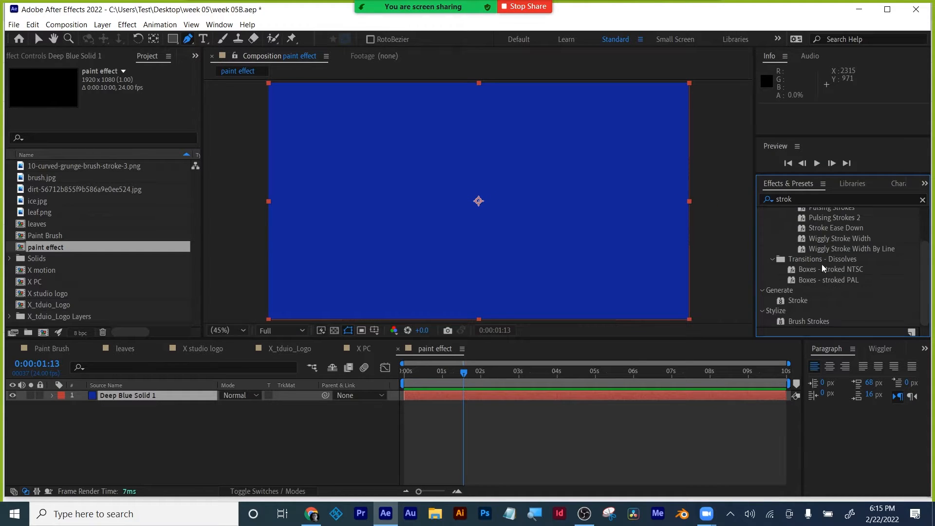
left_click(798, 301)
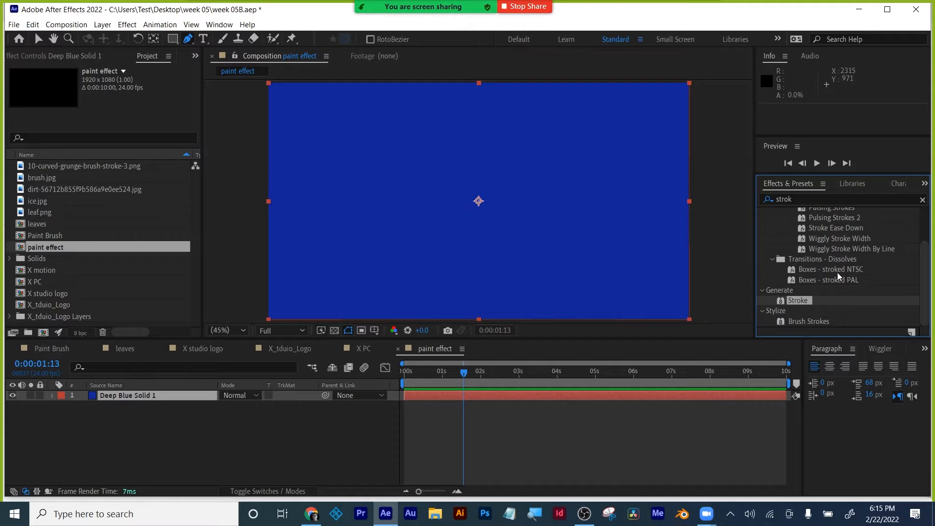
scroll(837, 273, "up", 1)
scroll(838, 291, "down", 1)
mouse_move(799, 300)
left_mouse_down()
mouse_move(575, 394)
mouse_move(551, 392)
left_mouse_up()
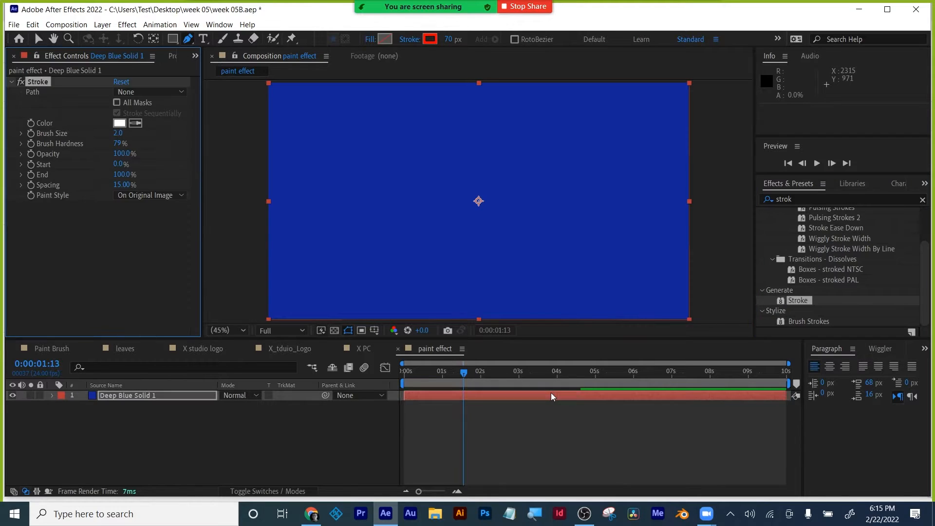
Step: Set the Stroke effect's Paint Style on the deep blue solid to On Transparent
key("v")
left_click(585, 393)
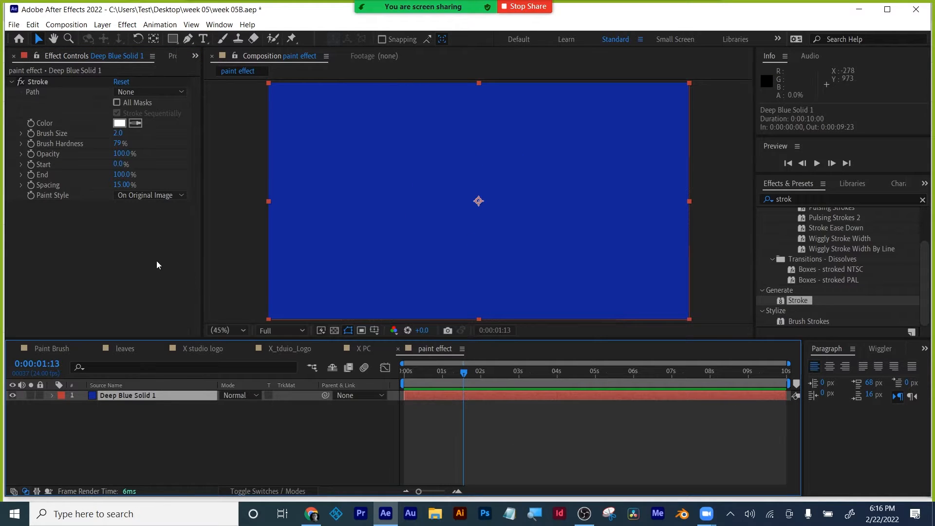
left_click(151, 195)
left_click(148, 217)
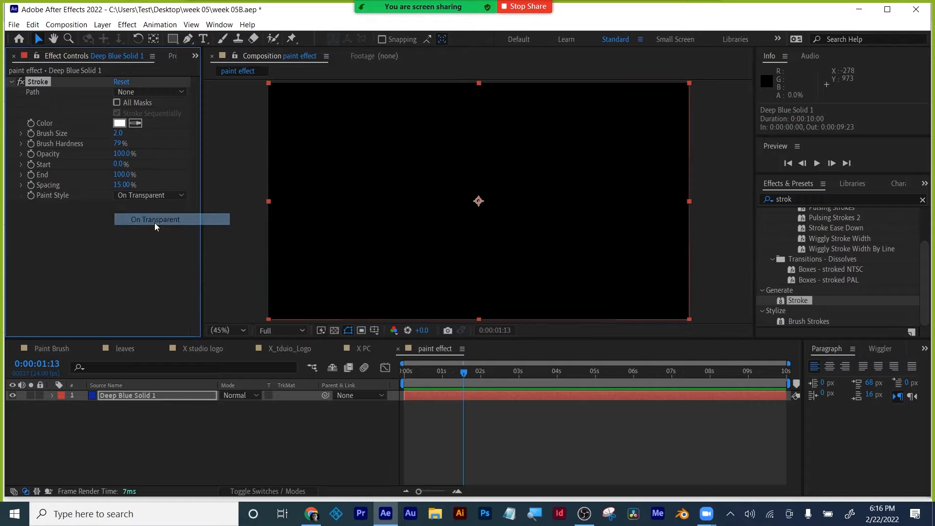
Step: Create a second 1920 x 1080 solid in light blue and place it beneath the deep blue solid as a background
left_click(132, 452)
left_click(102, 24)
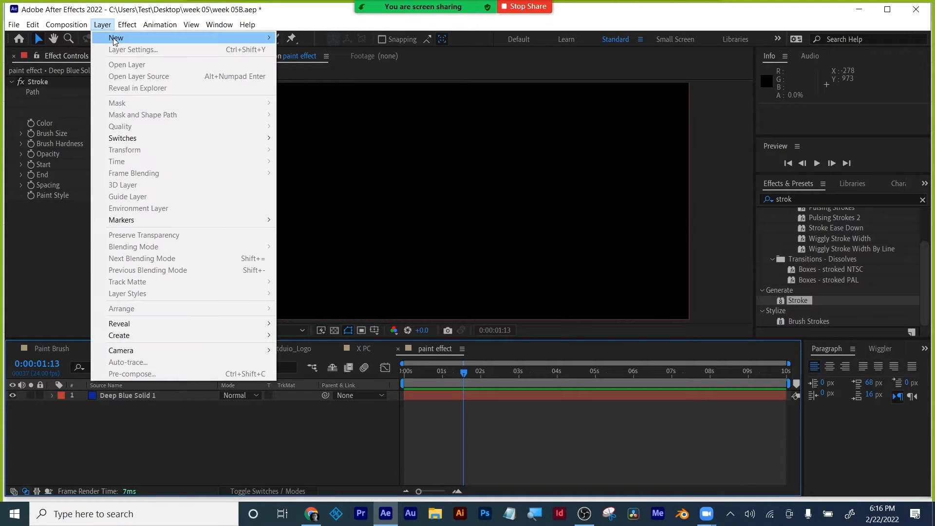
mouse_move(144, 38)
left_click(302, 51)
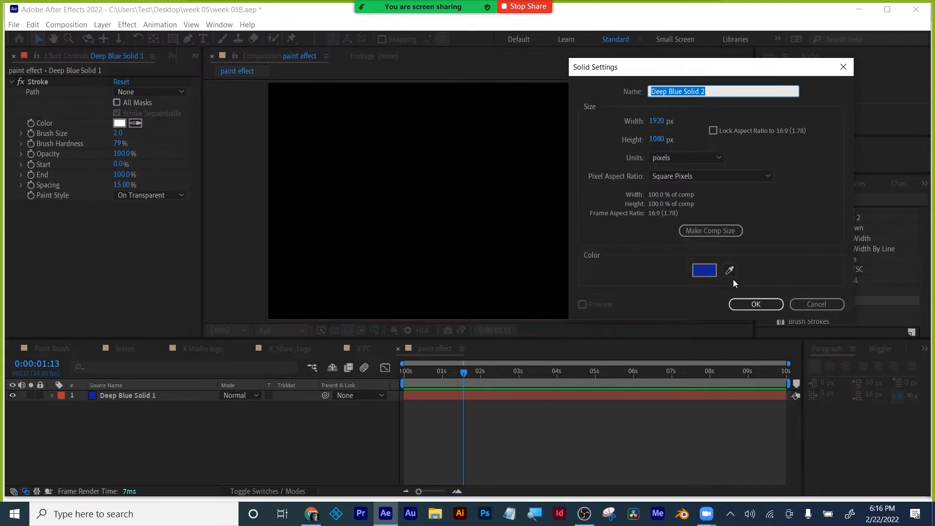
left_click(704, 267)
left_click(496, 296)
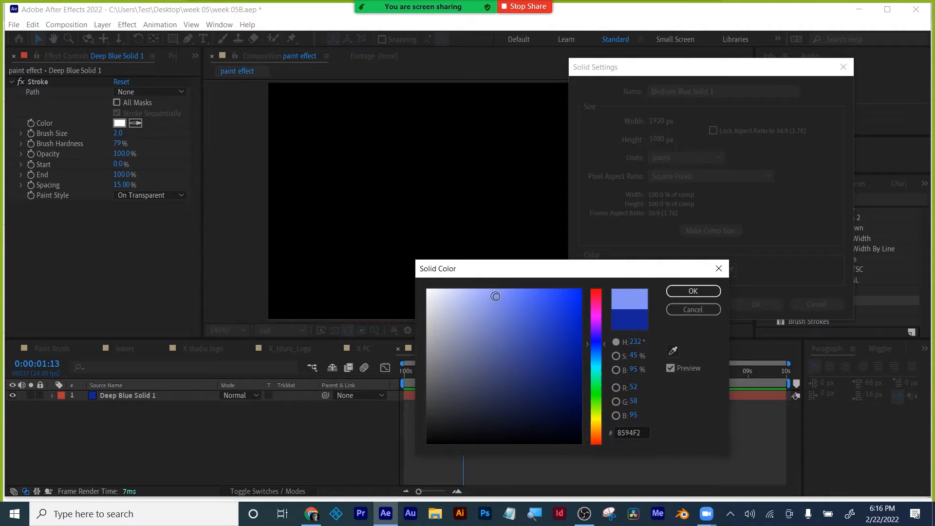
left_click(686, 293)
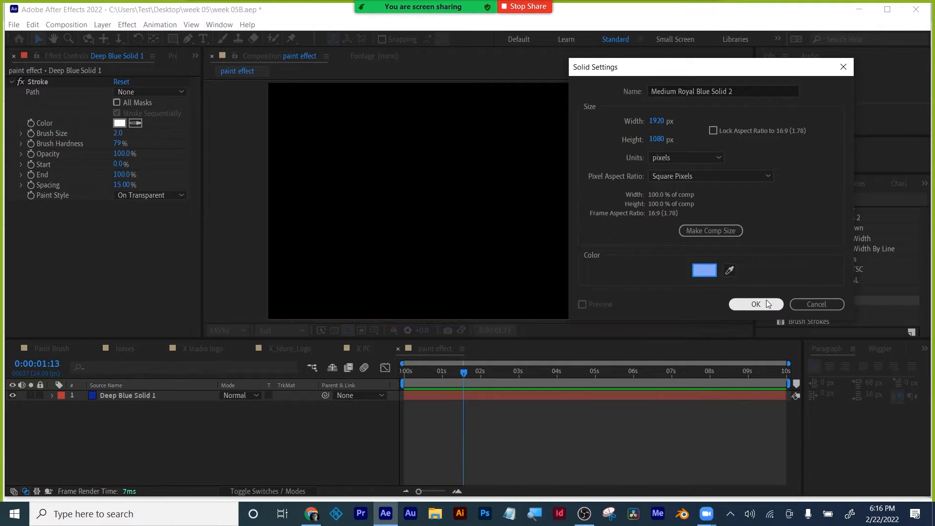
left_click(767, 300)
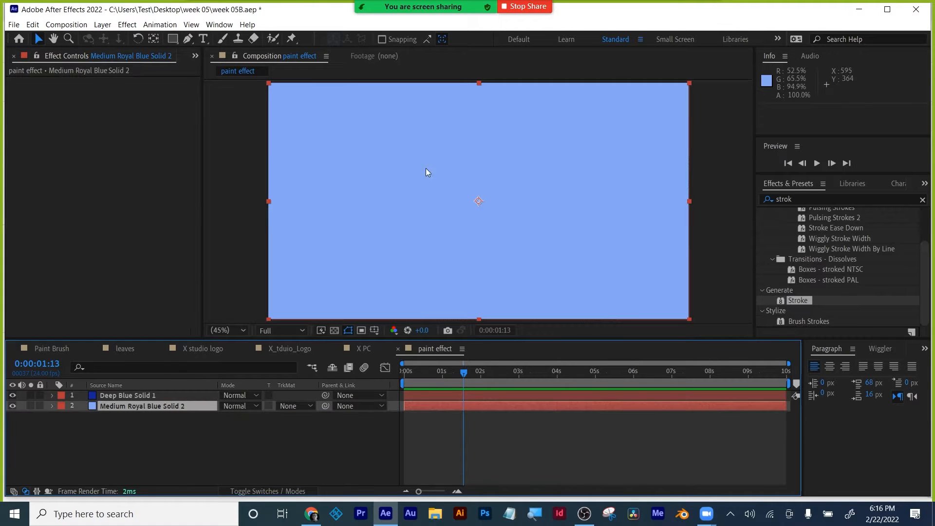
Step: With the Pen tool, draw a wavy seven-point open mask on the deep blue solid, running from above the frame to below it
left_click(116, 395)
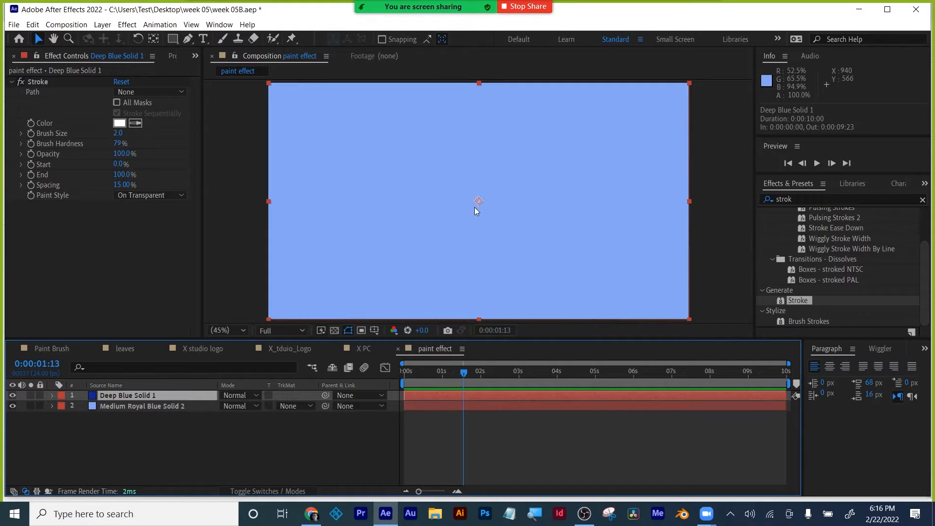
scroll(384, 155, "down", 2)
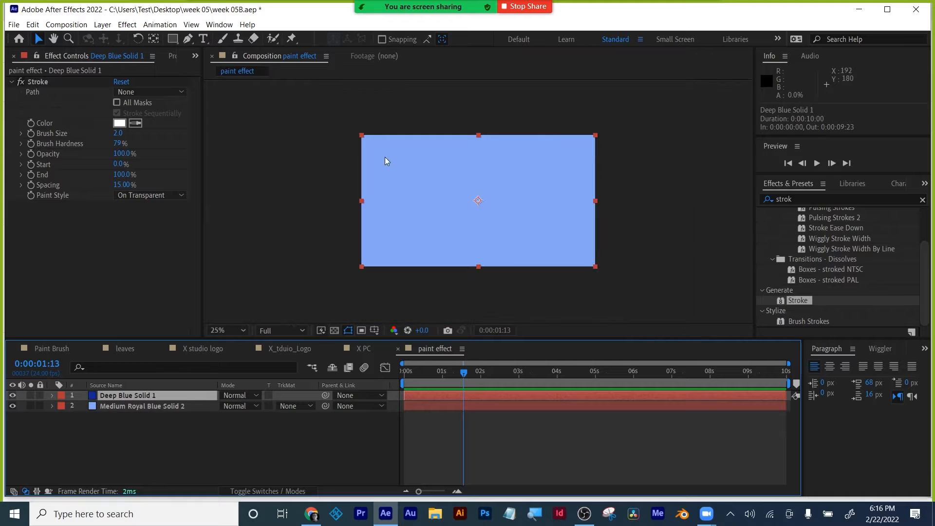
left_click(189, 39)
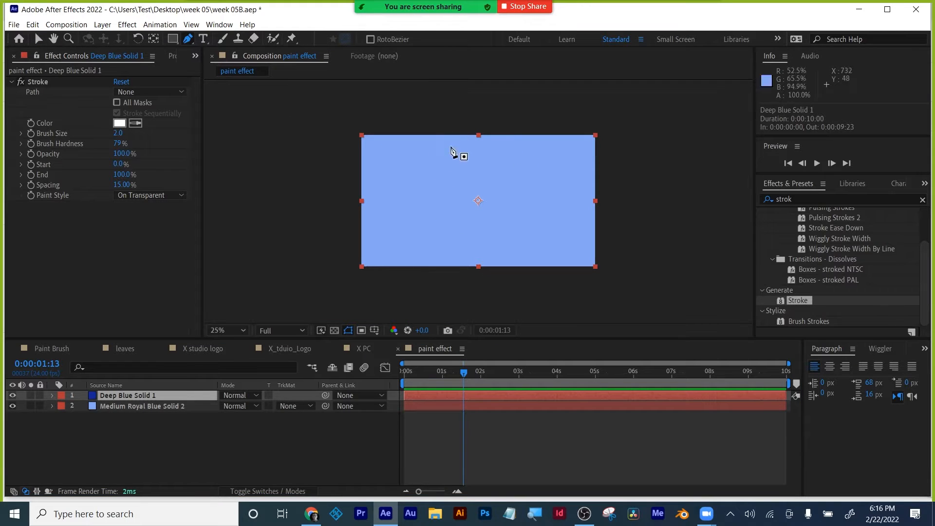
left_click_drag(482, 108, 476, 120)
left_click_drag(464, 157, 478, 163)
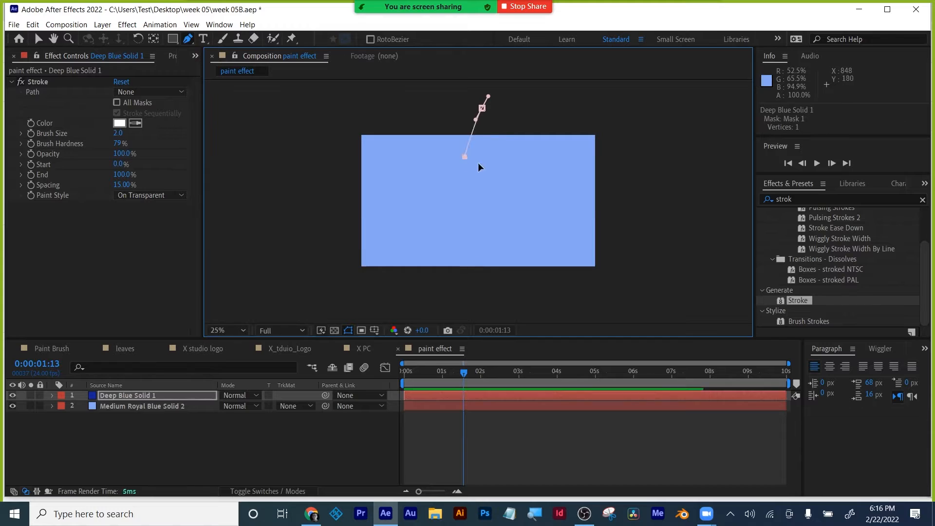
left_click_drag(490, 195, 505, 300)
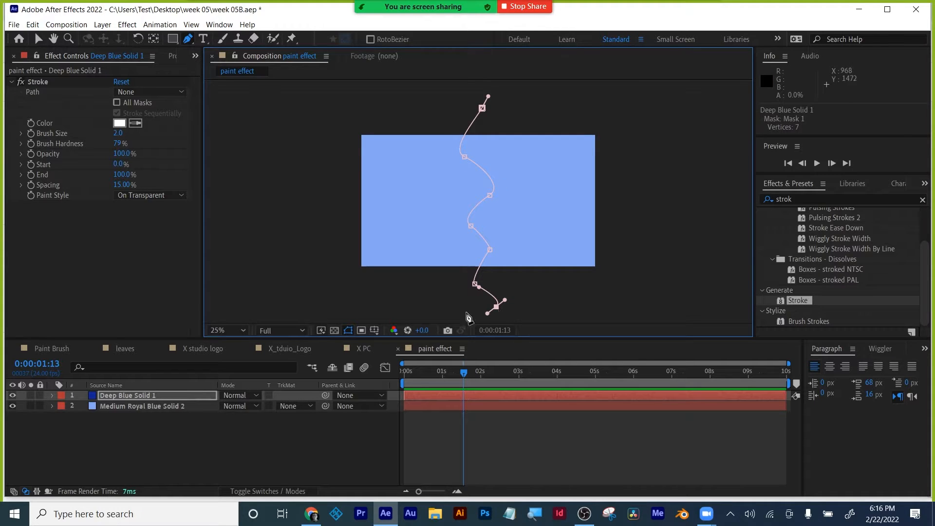
Step: Increase the Stroke effect's Brush Size to 199.2, move the time to 0:00:01:19 and reselect the deep blue solid
left_click_drag(118, 133, 930, 132)
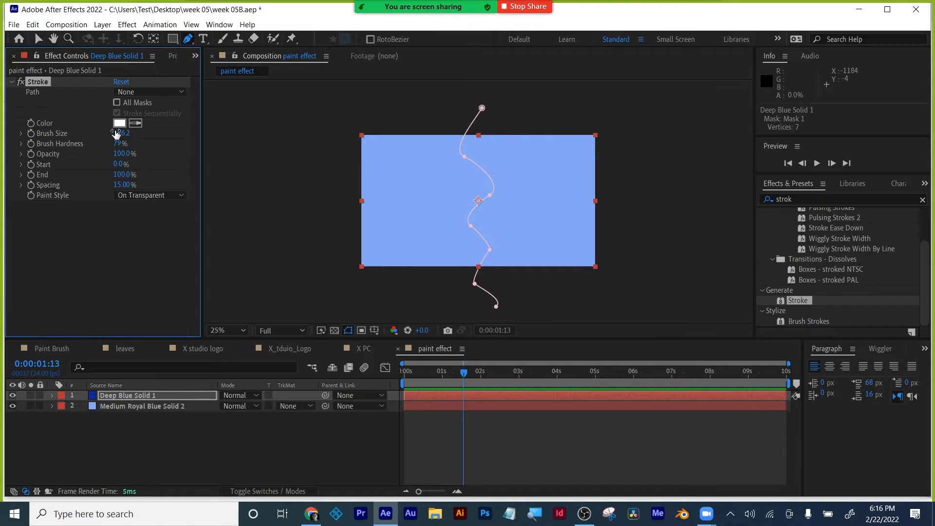
left_click_drag(116, 133, 930, 160)
left_click(435, 419)
mouse_move(461, 379)
left_mouse_down()
mouse_move(436, 382)
mouse_move(473, 383)
left_mouse_up()
left_click(471, 393)
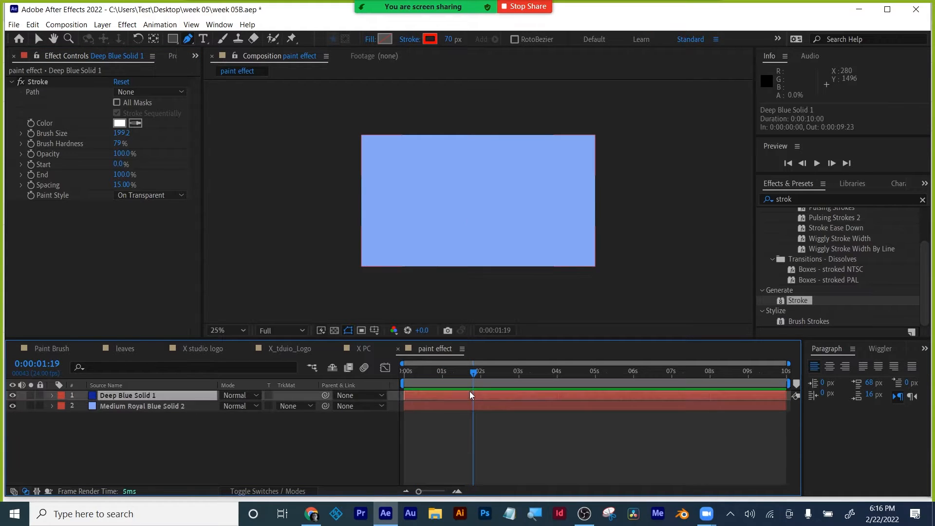
Step: Try the On Original Image paint style for the Stroke effect and switch back to On Transparent
left_click(148, 201)
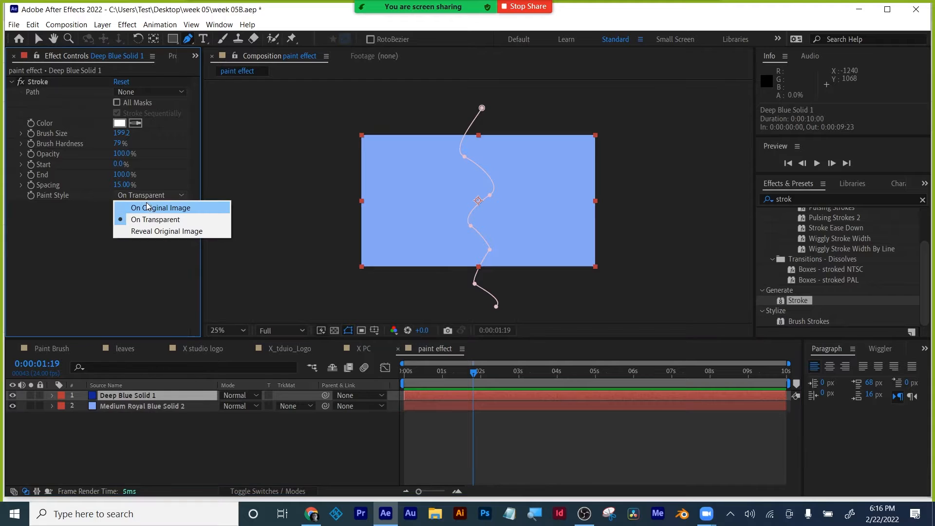
left_click(148, 206)
left_click(142, 198)
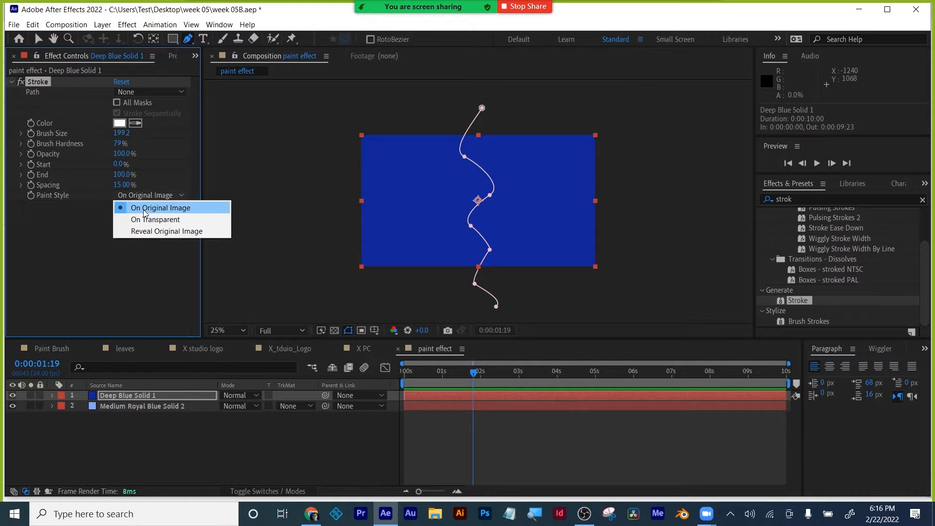
left_click(145, 217)
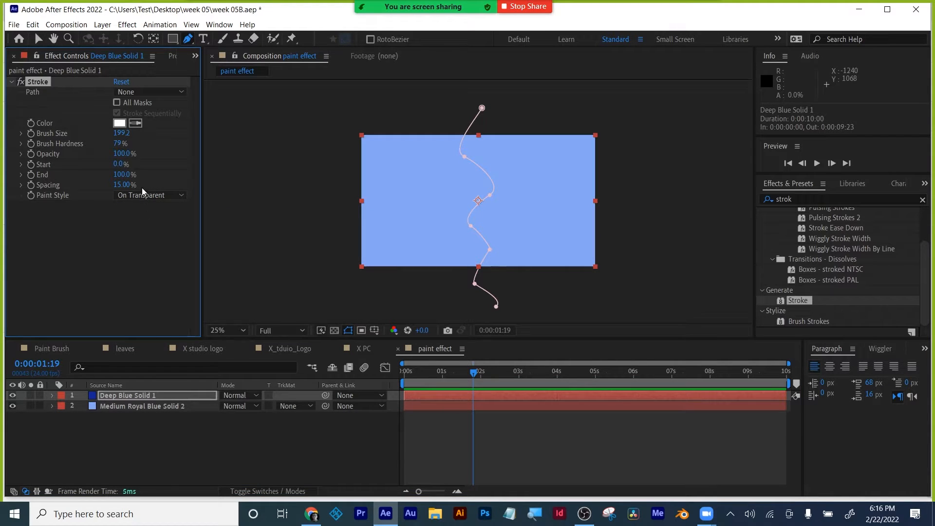
Step: Set the Stroke effect's Path to Mask 1 and its Brush Size to 200
left_click(149, 92)
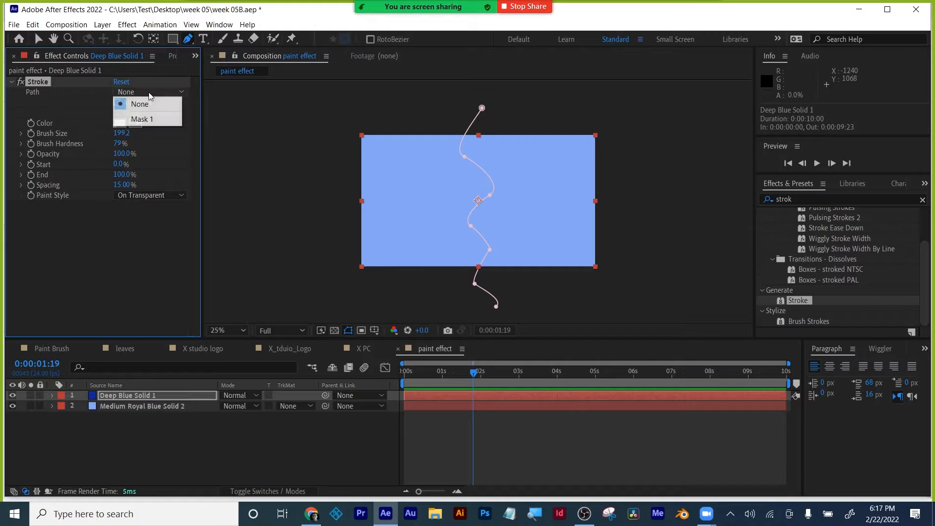
left_click(149, 121)
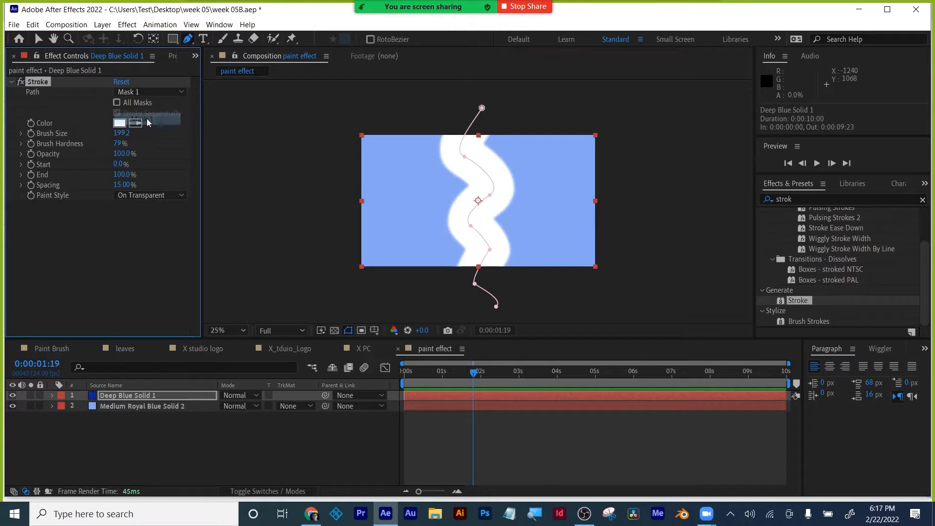
left_click(152, 92)
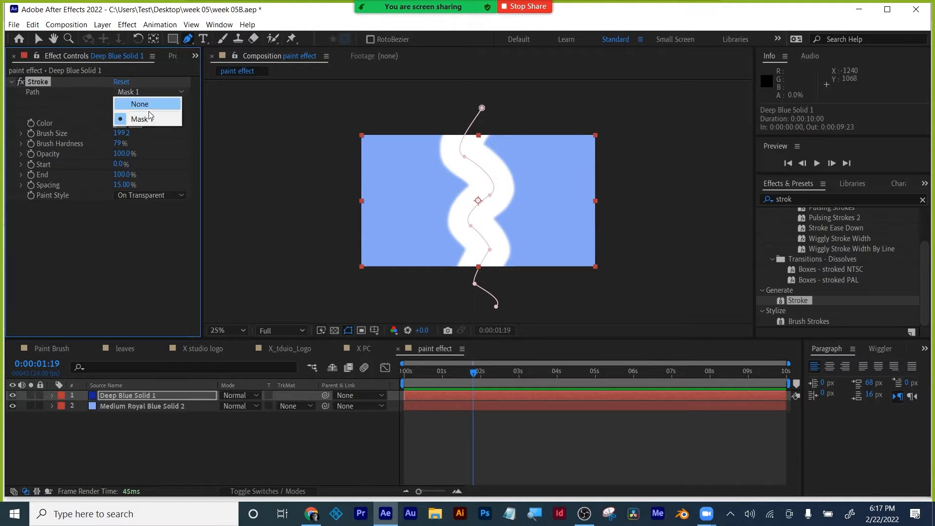
left_click(149, 119)
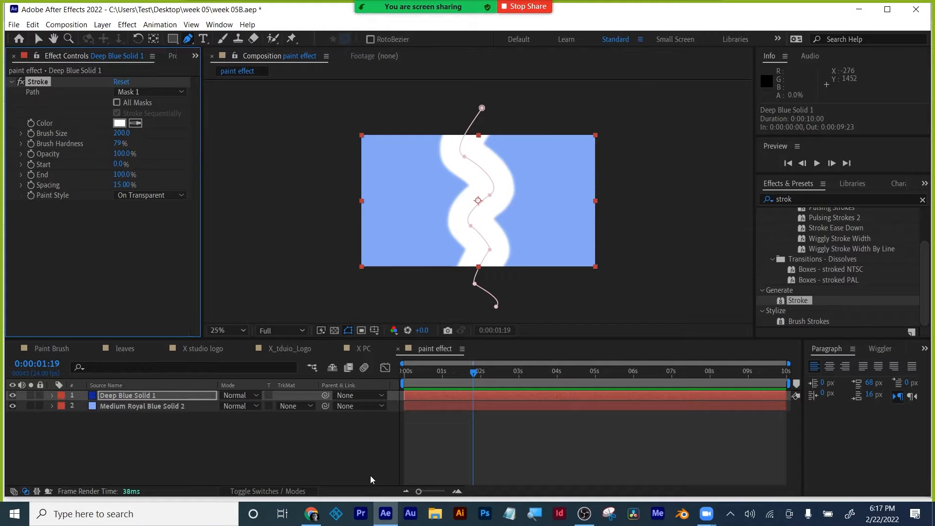
Step: Keep Mask 1 as the stroke path and set Brush Hardness to 100% and Spacing to 0%
left_click(158, 93)
left_click(137, 118)
mouse_move(120, 143)
left_mouse_down()
mouse_move(1, 237)
mouse_move(828, 146)
mouse_move(794, 119)
left_mouse_up()
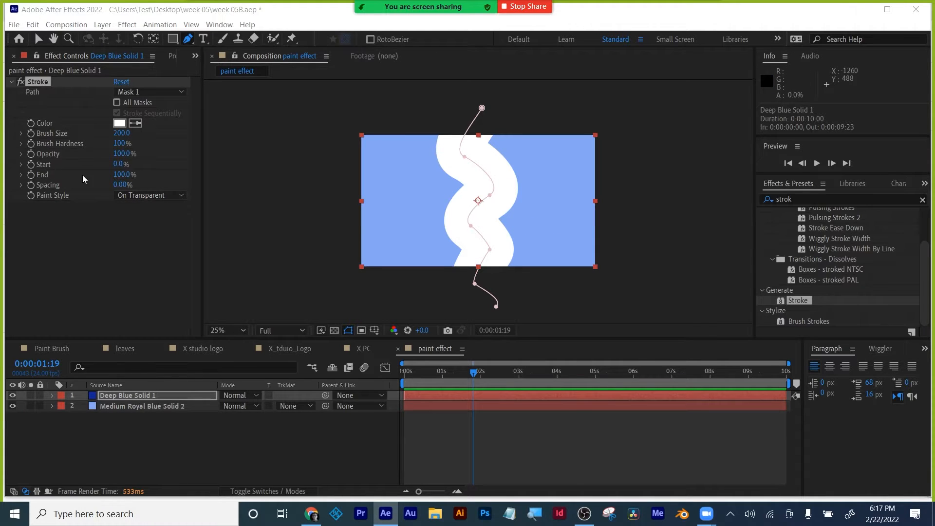
Step: Keyframe the Stroke effect's End from 0% at 0:00:00:00 to 100% at 0:00:01:22 and preview the stroke drawing on
mouse_move(123, 175)
left_mouse_down()
mouse_move(57, 186)
mouse_move(73, 184)
left_mouse_up()
mouse_move(86, 182)
left_mouse_down()
mouse_move(116, 174)
mouse_move(3, 195)
left_mouse_up()
left_click_drag(474, 373, 403, 372)
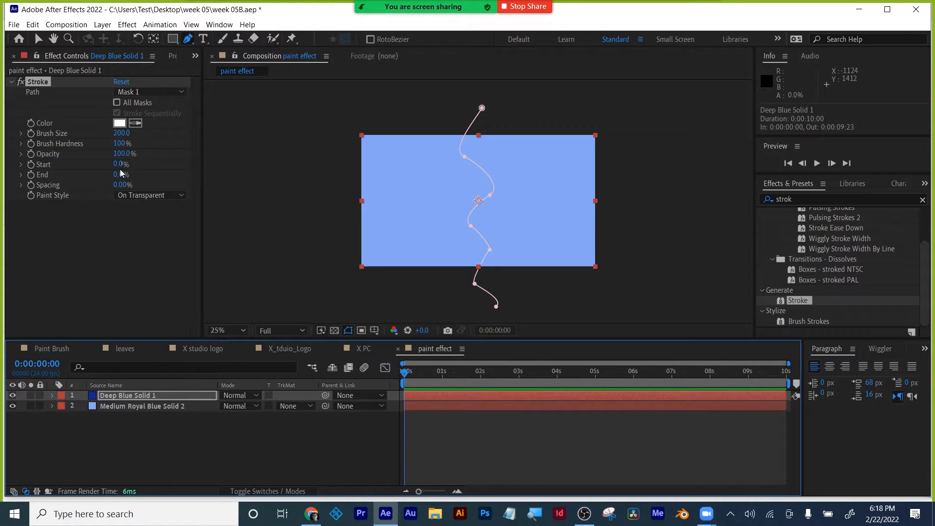
left_click(31, 175)
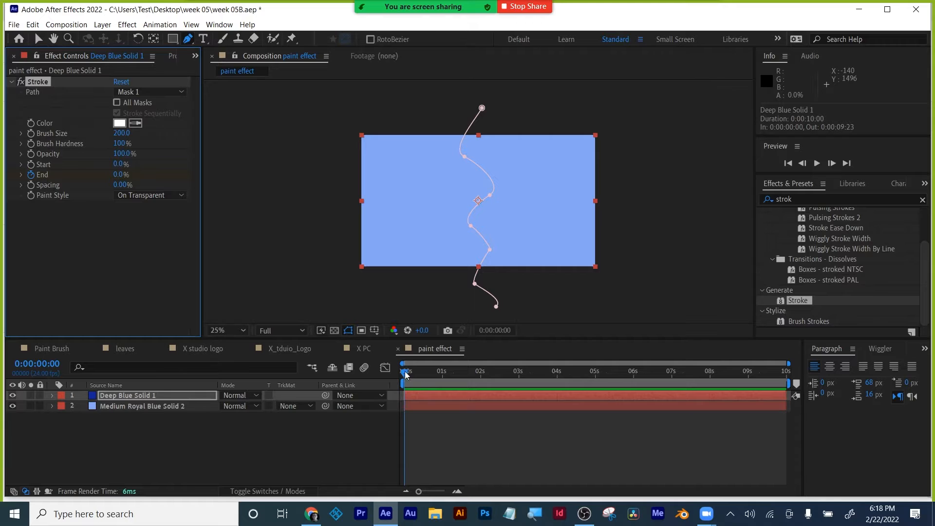
left_click_drag(405, 372, 478, 372)
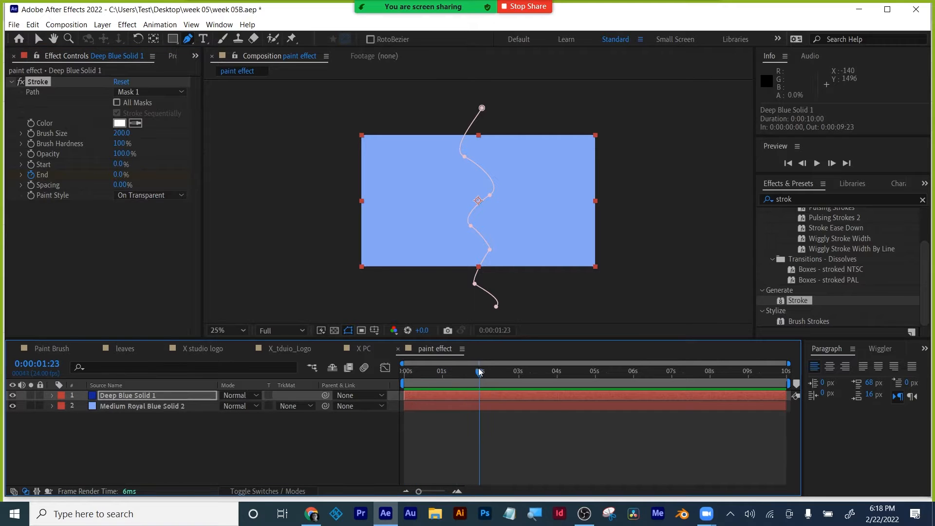
left_click_drag(121, 174, 315, 173)
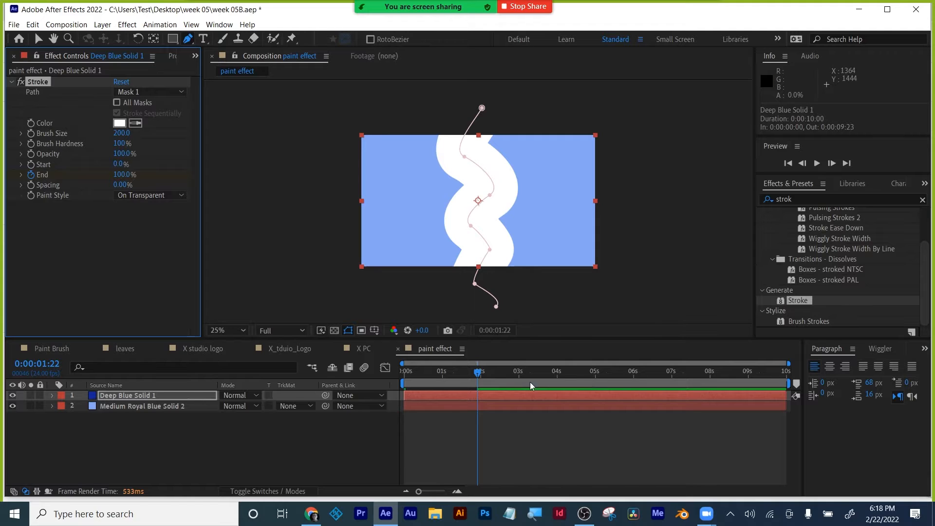
mouse_move(478, 373)
left_mouse_down()
mouse_move(455, 385)
mouse_move(404, 387)
left_mouse_up()
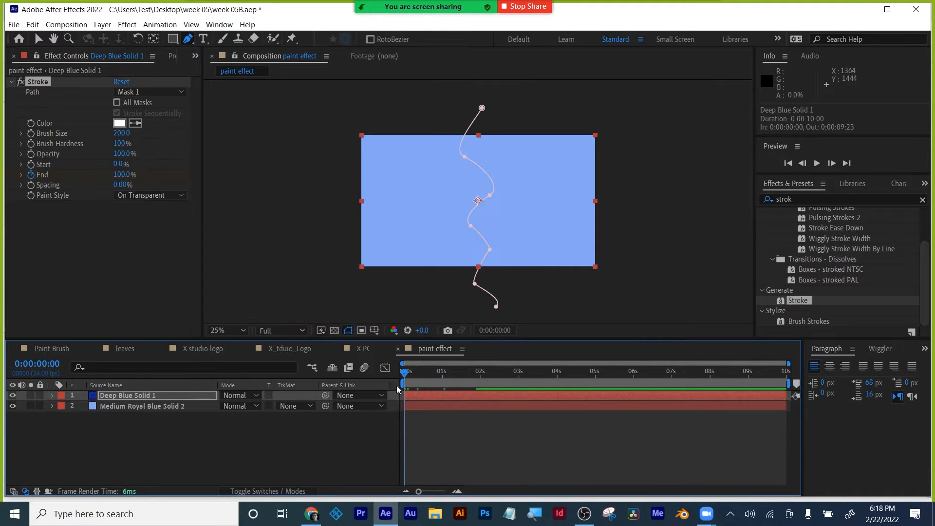
key("space")
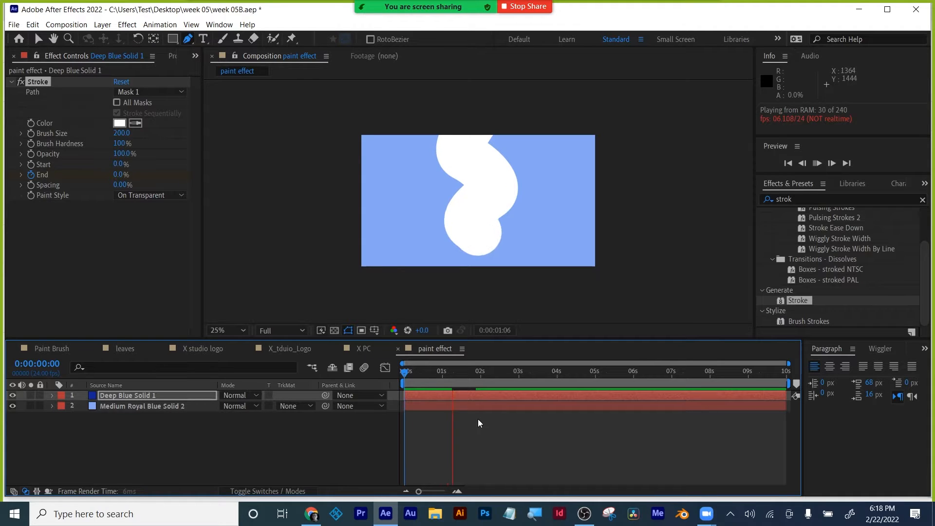
Step: Keyframe the Stroke effect's Start from 0% at 0:00:00:16 to 100% at 0:00:02:09
left_click(411, 372)
left_click_drag(414, 373, 431, 373)
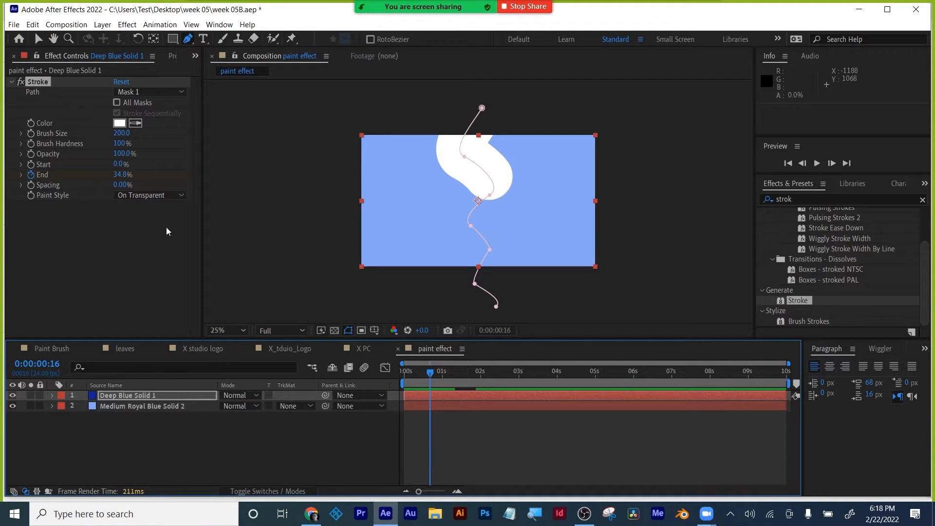
left_click(31, 164)
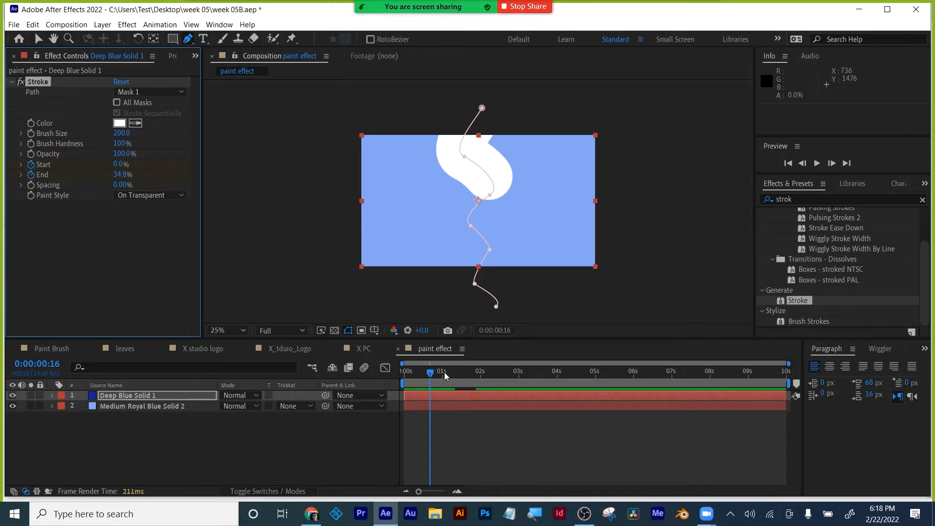
key("Page_Down")
left_click_drag(446, 374, 498, 376)
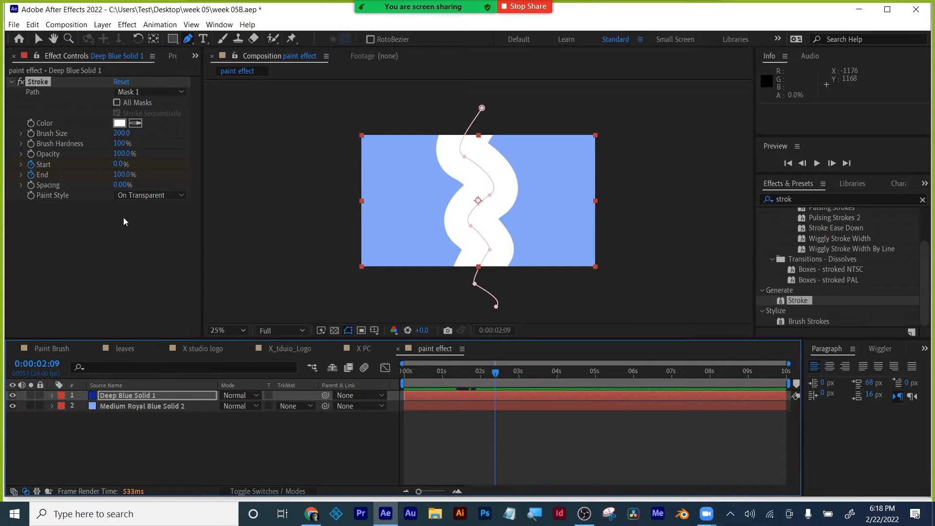
left_click_drag(120, 165, 346, 167)
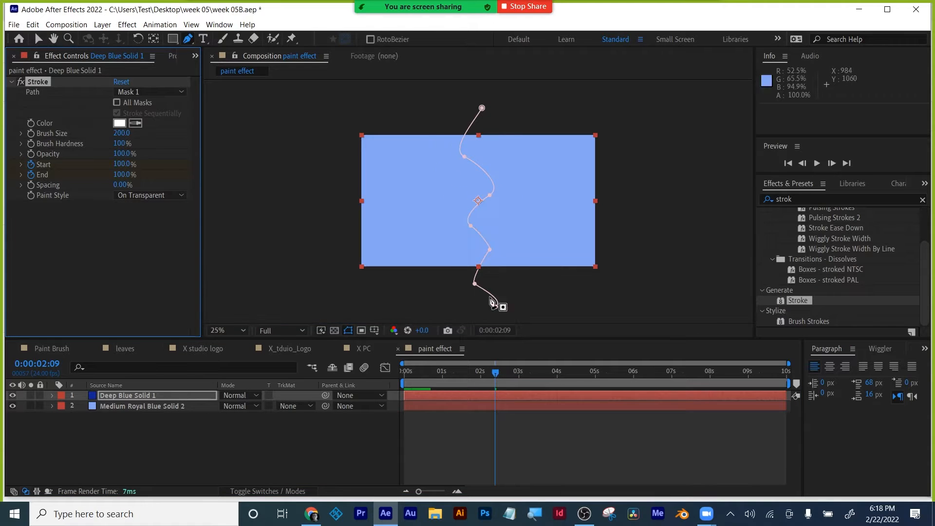
Step: Preview the animation from the beginning, fit the composition in the viewer and end the work area shortly after the last keyframe
left_click_drag(484, 372, 379, 376)
key("space")
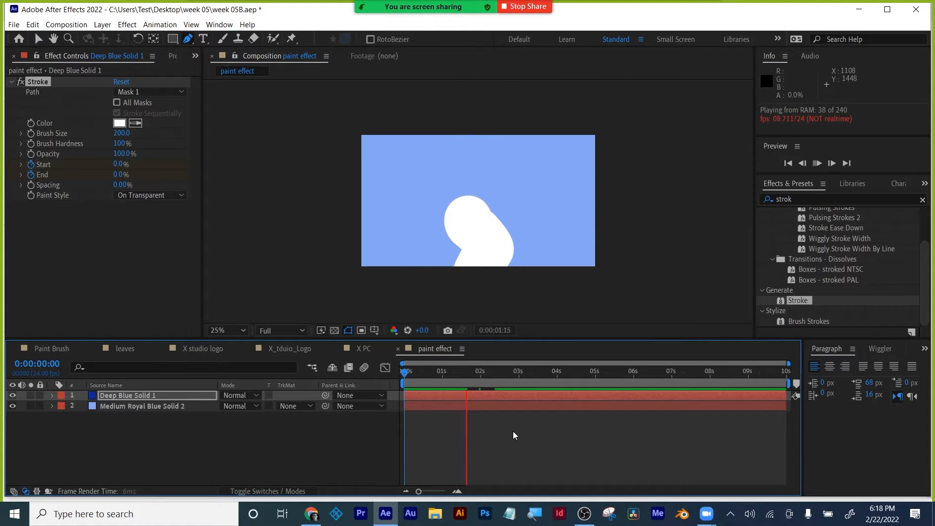
left_click(228, 329)
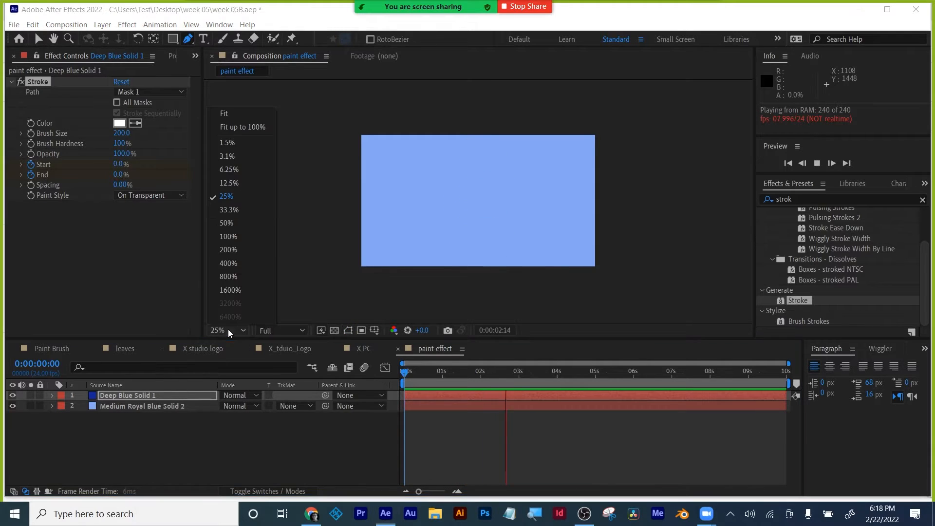
left_click(238, 112)
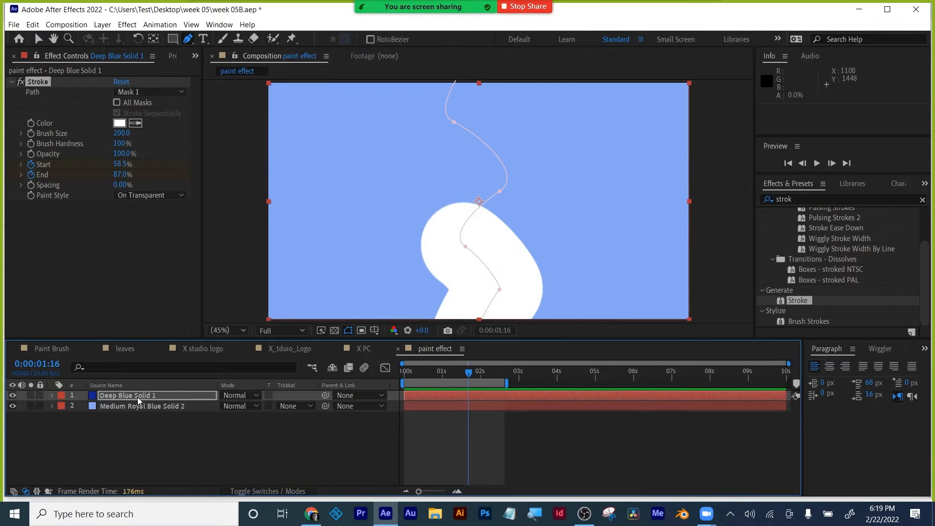
Step: Reveal the deep blue solid's keyframed properties and examine the End and Start keyframes at 0:00:00:00 and 0:00:00:16
left_click(137, 396)
key("u")
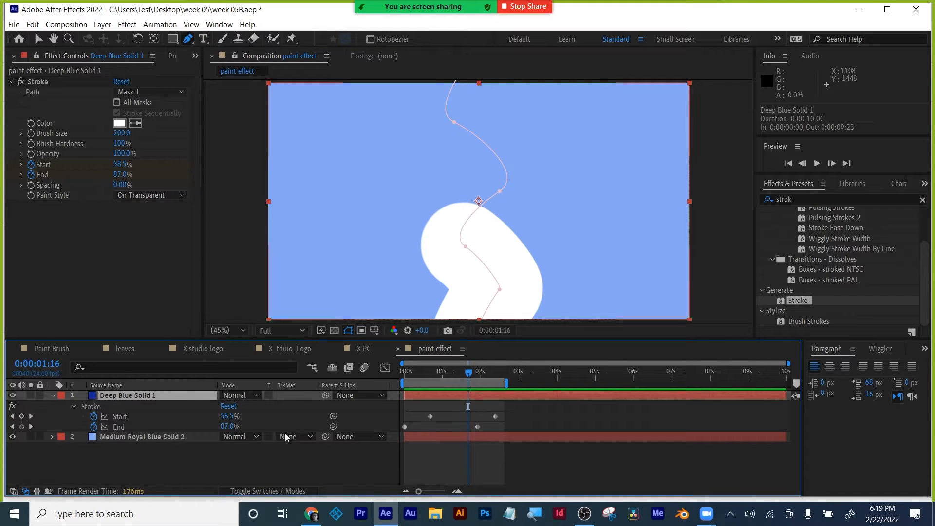
left_click_drag(422, 370, 397, 412)
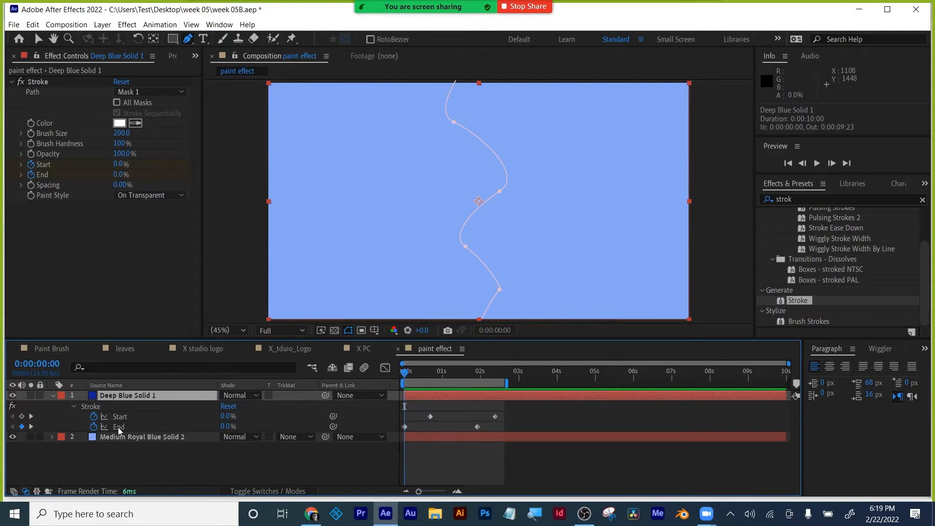
left_click(120, 428)
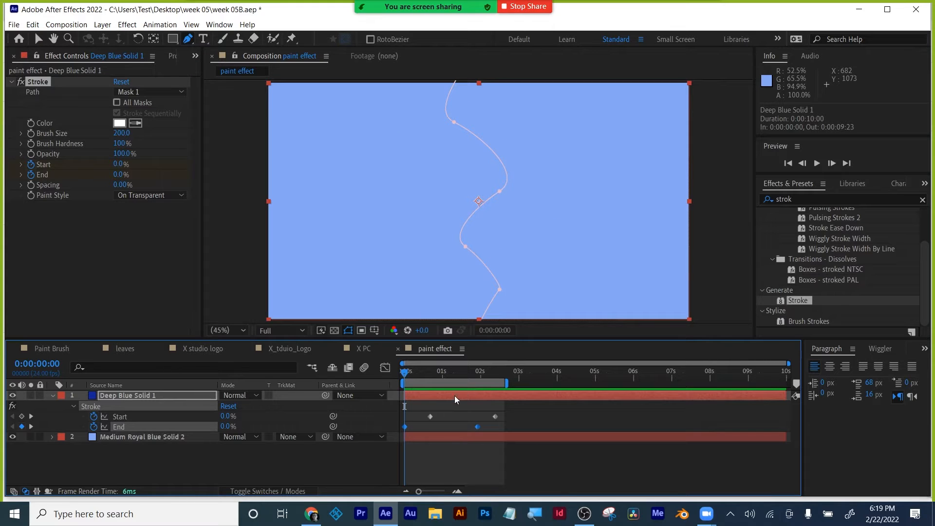
left_click(407, 427)
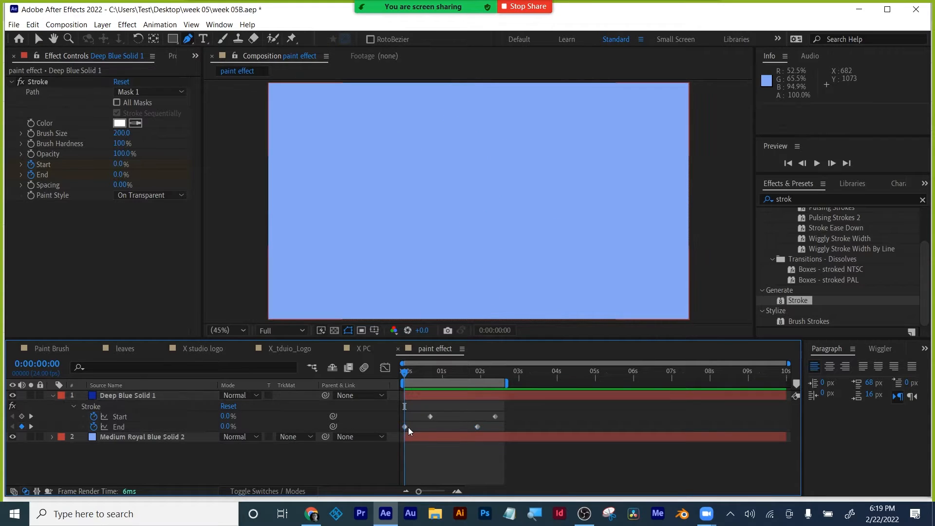
left_click(477, 427)
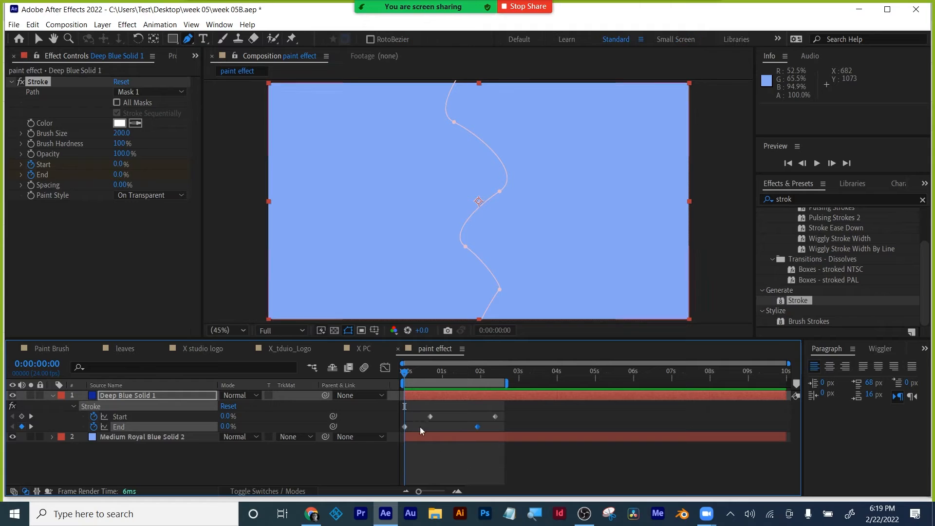
left_click_drag(407, 377, 431, 372)
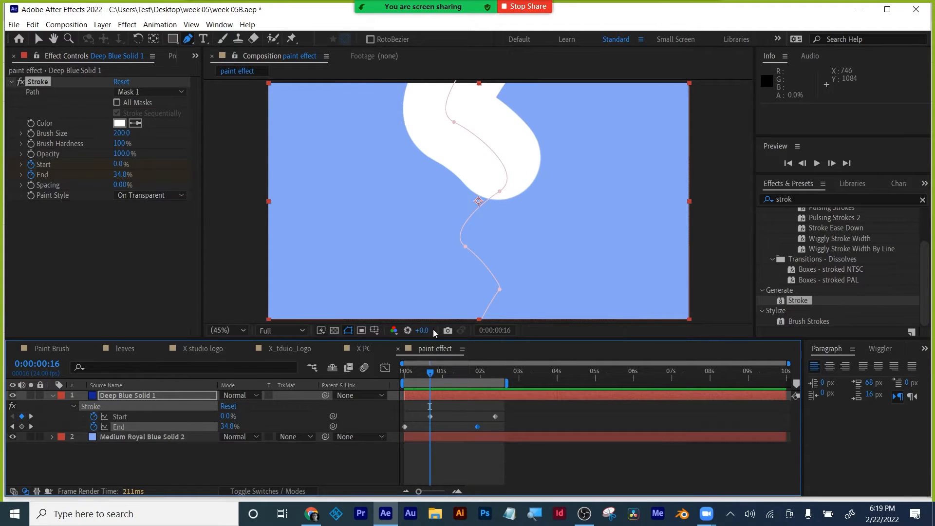
left_click(430, 416)
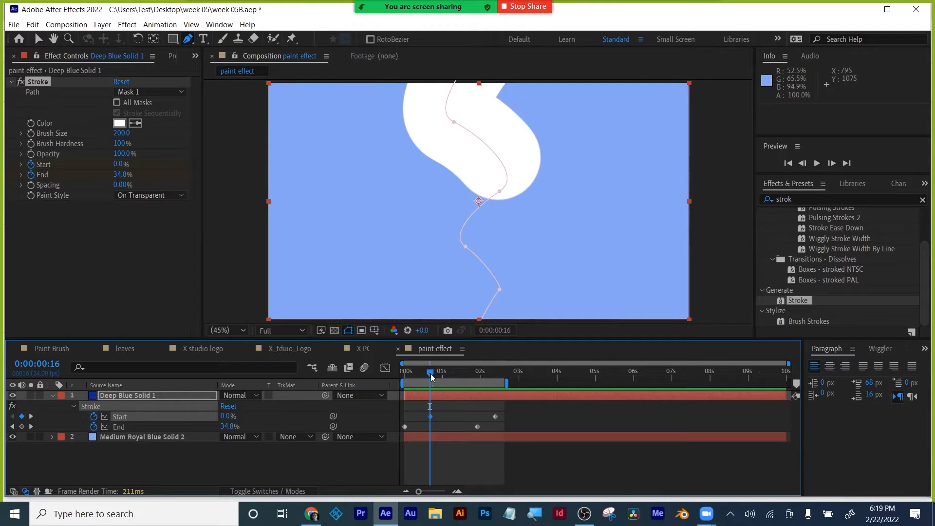
Step: Move the current time to 0:00:02:09, extend the work area to 0:00:02:17 and collapse the deep blue solid's properties
mouse_move(431, 377)
left_mouse_down()
mouse_move(495, 373)
mouse_move(513, 385)
left_mouse_up()
left_click(513, 412)
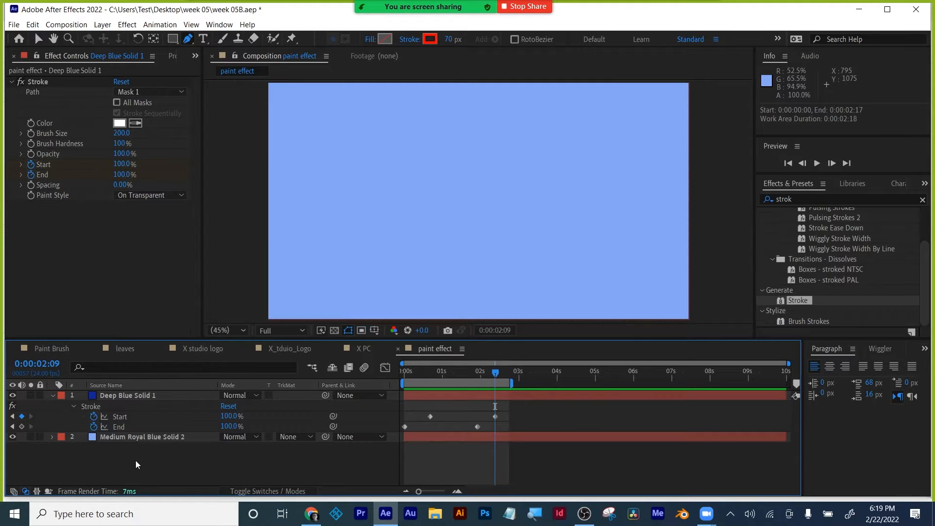
left_click(52, 396)
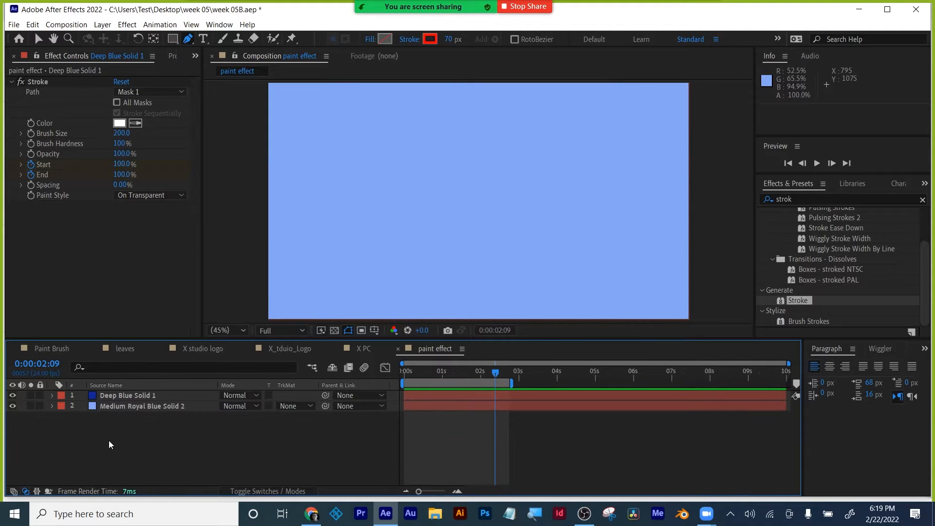
Step: Create a new 1920 x 1080 solid named "fractal" above the other layers
left_click(110, 26)
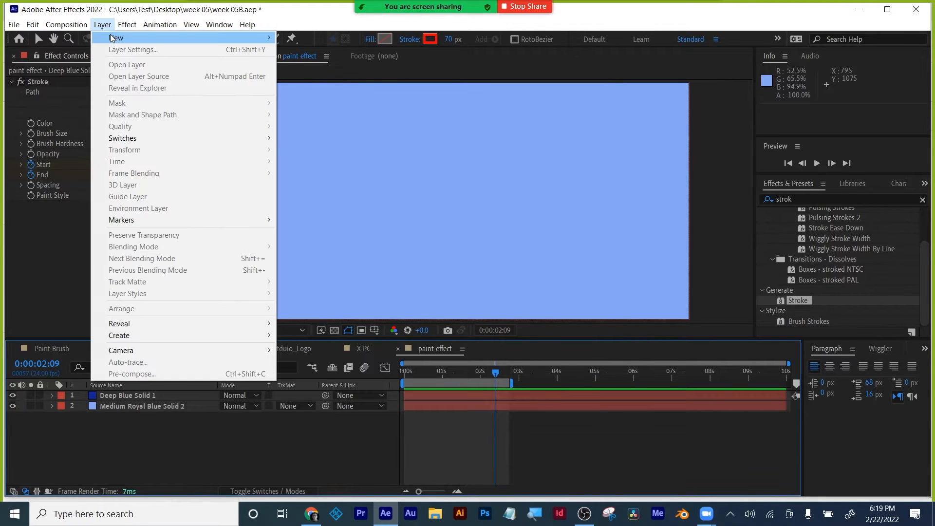
mouse_move(116, 38)
left_click(300, 50)
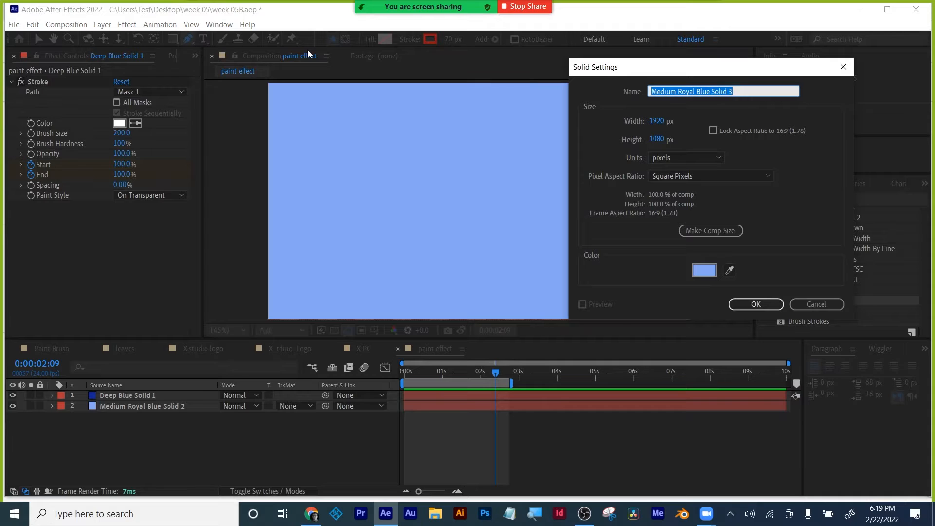
type("fractal")
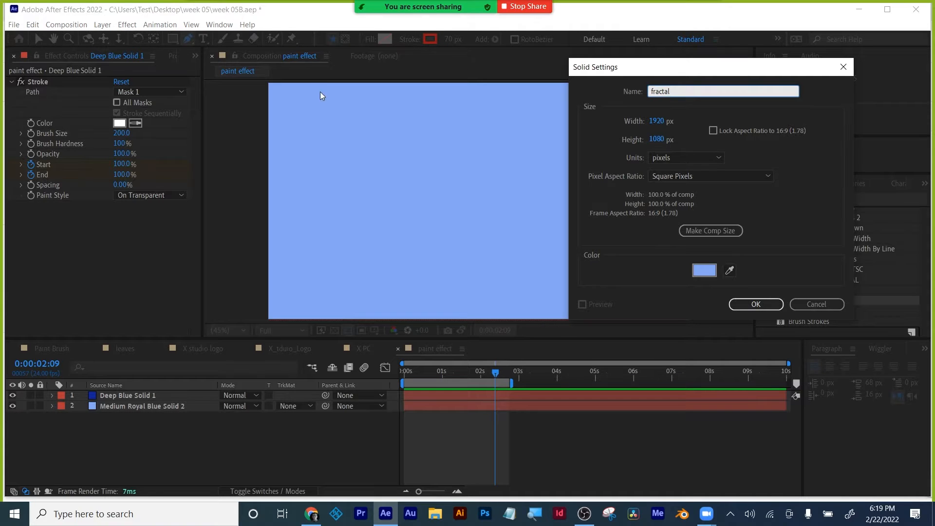
left_click(764, 302)
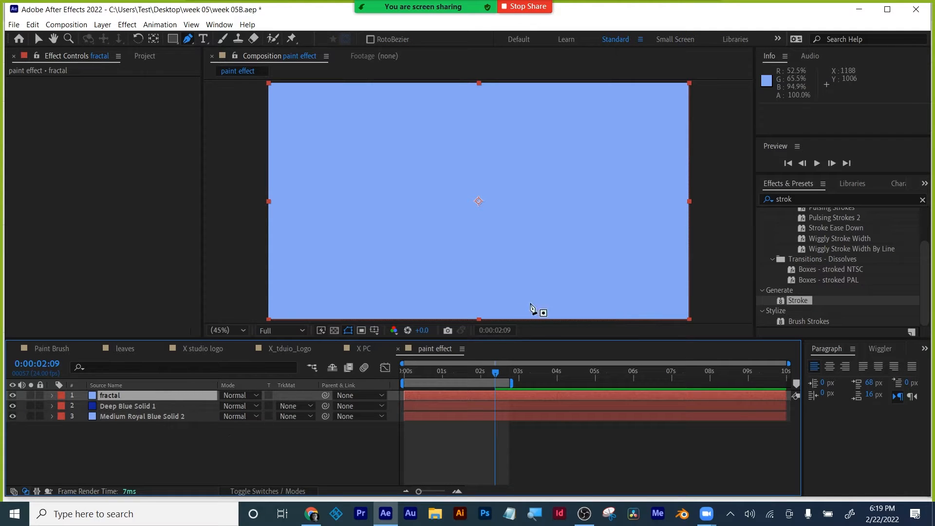
Step: Search the effects for "fracta" and apply Fractal Noise to the fractal solid
left_click(804, 199)
type("fracta")
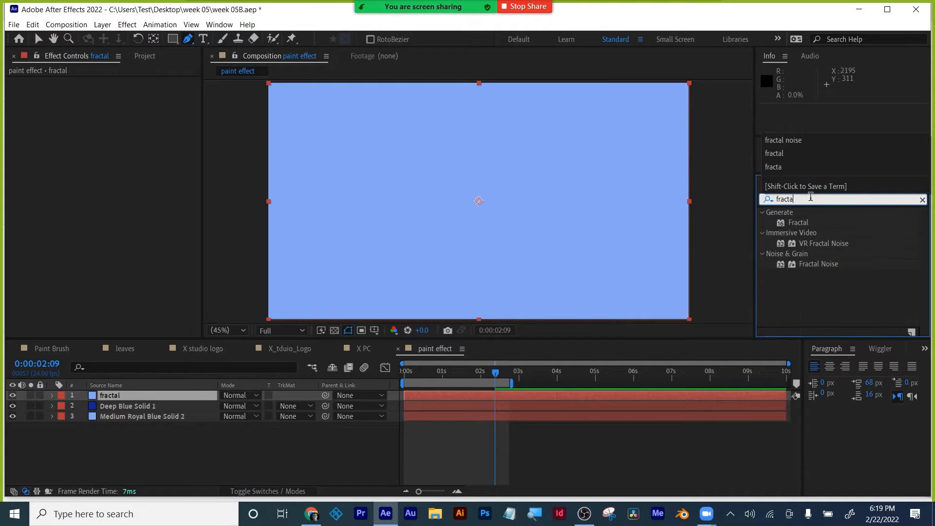
left_click_drag(824, 264, 539, 399)
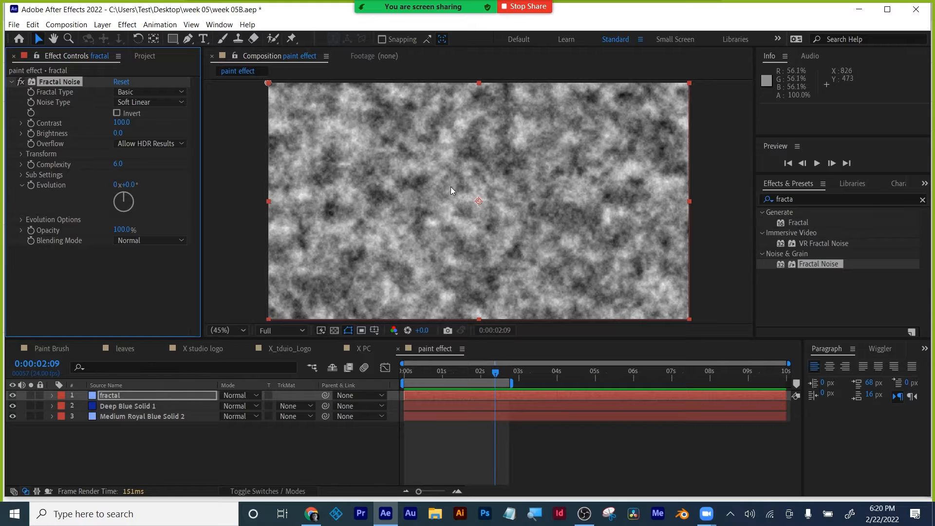
Step: Enlarge the composition viewer and set the Fractal Noise contrast to 298 and brightness to 7
left_click_drag(537, 341, 538, 373)
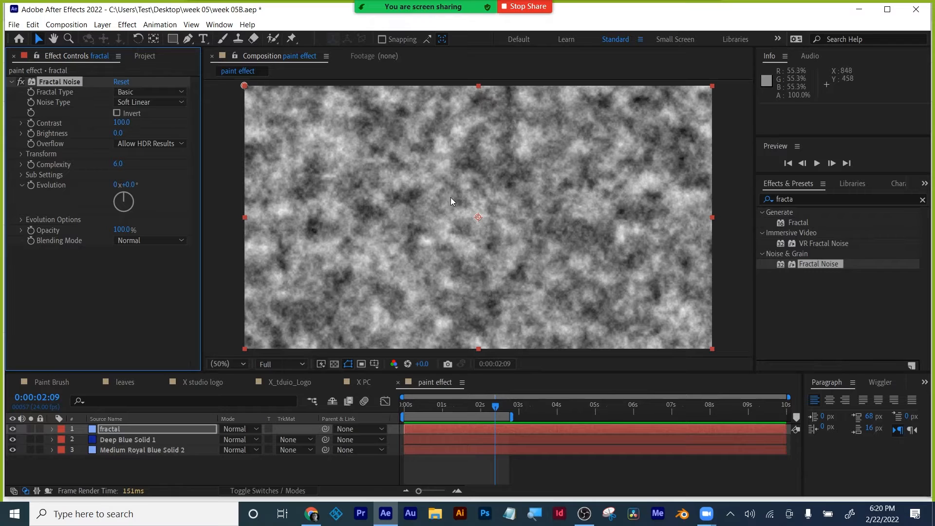
left_click_drag(440, 406, 396, 411)
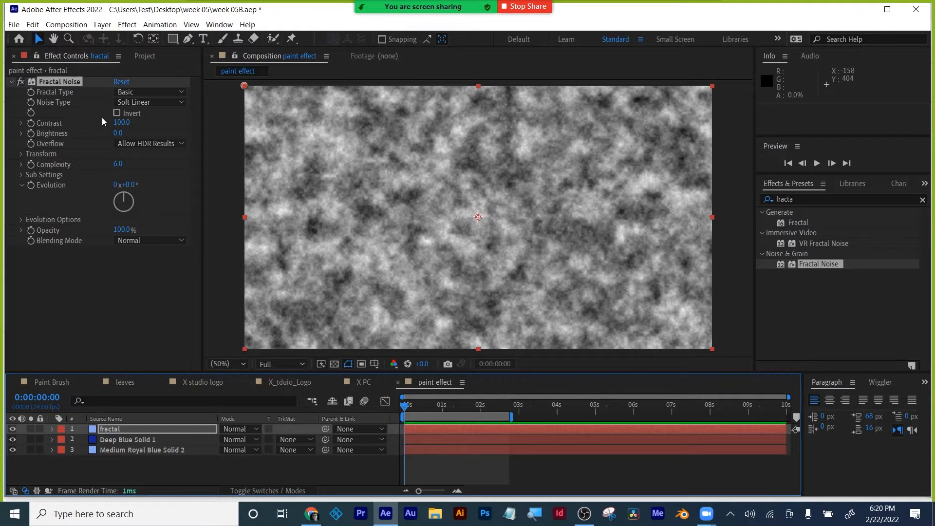
left_click_drag(121, 123, 224, 115)
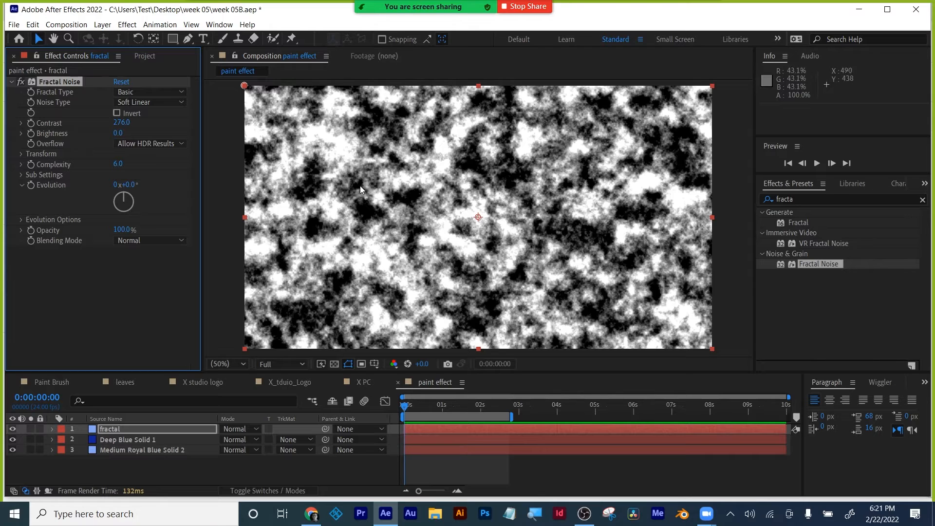
left_click(124, 118)
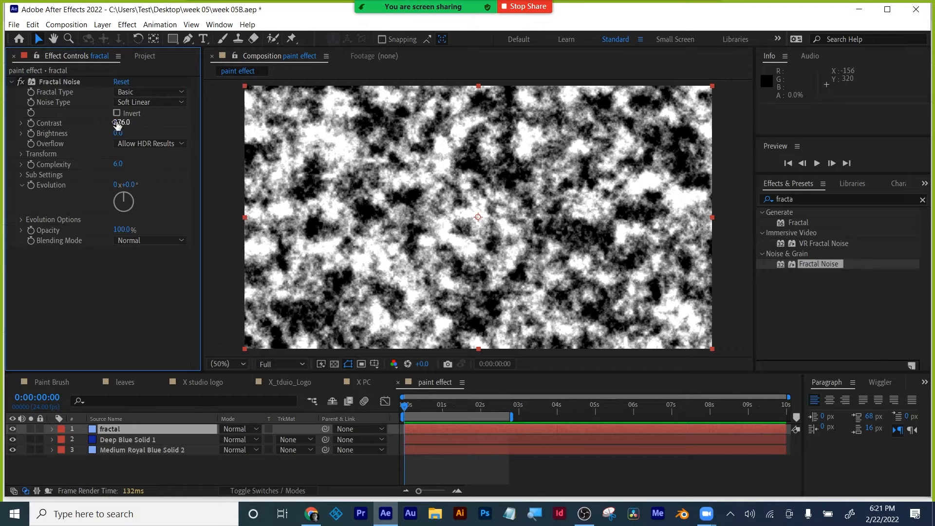
left_click_drag(120, 124, 131, 123)
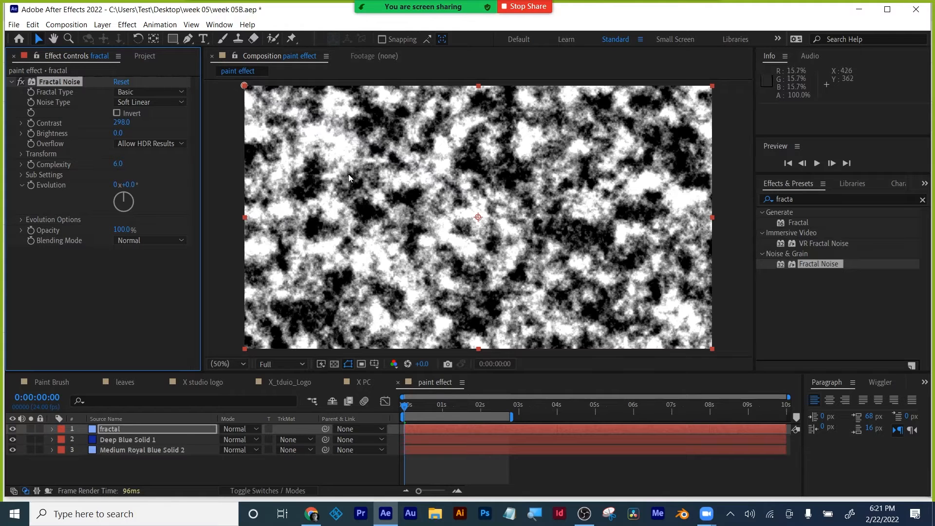
left_click_drag(121, 134, 125, 134)
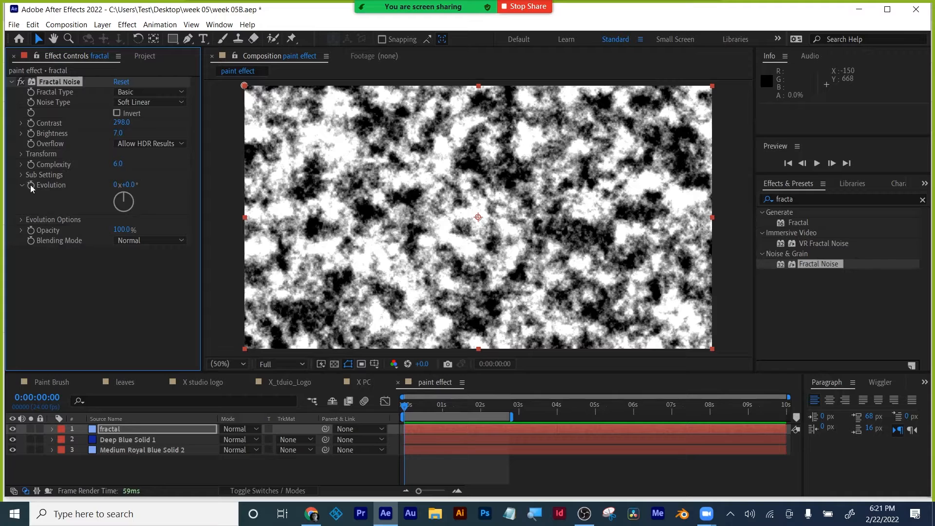
Step: Add the expression time*200 to Fractal Noise's Evolution and preview the moving noise
left_click(31, 185, "alt")
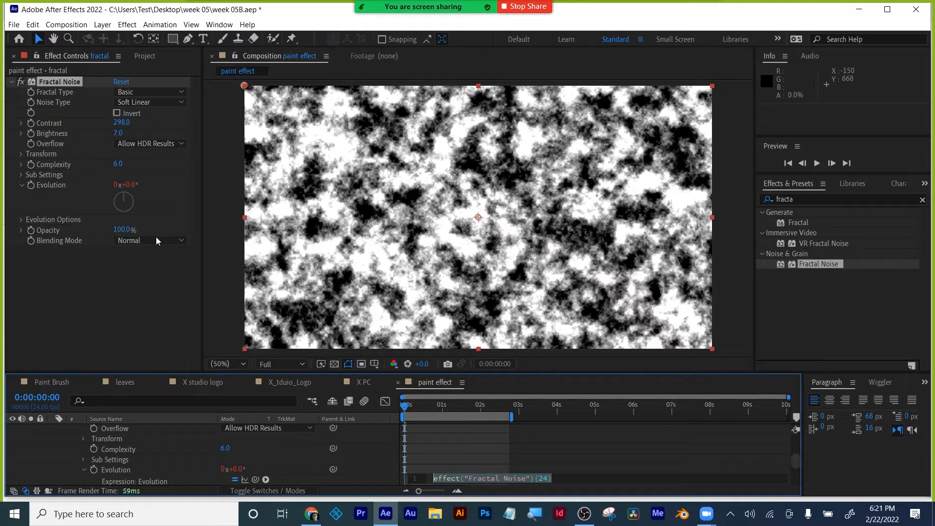
type("time")
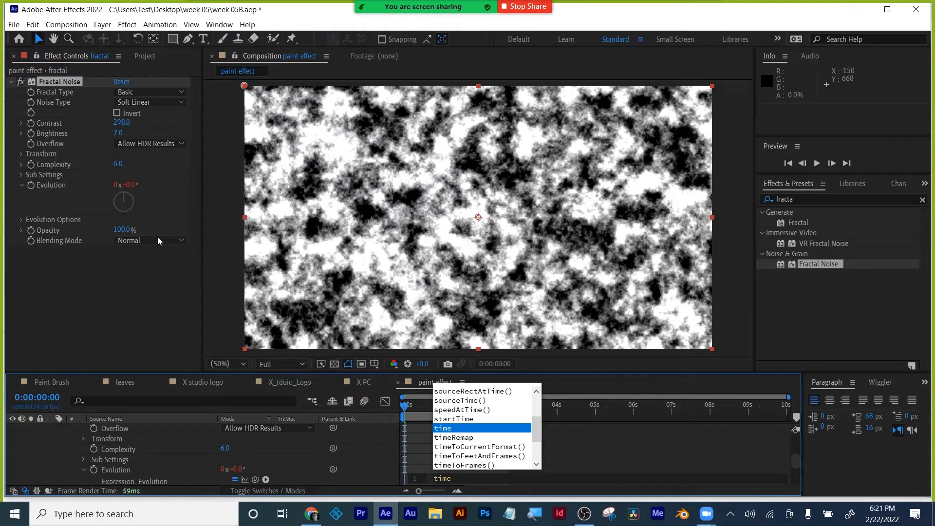
type("*")
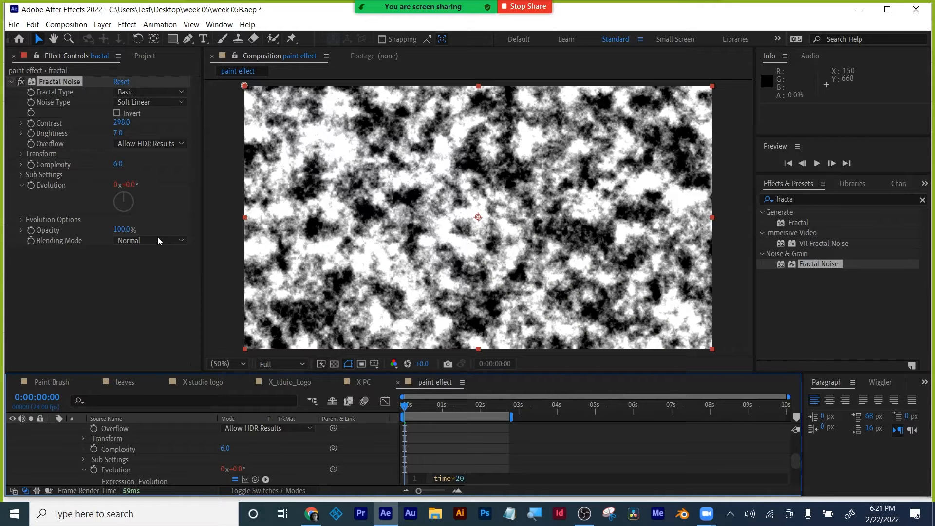
left_click(504, 454)
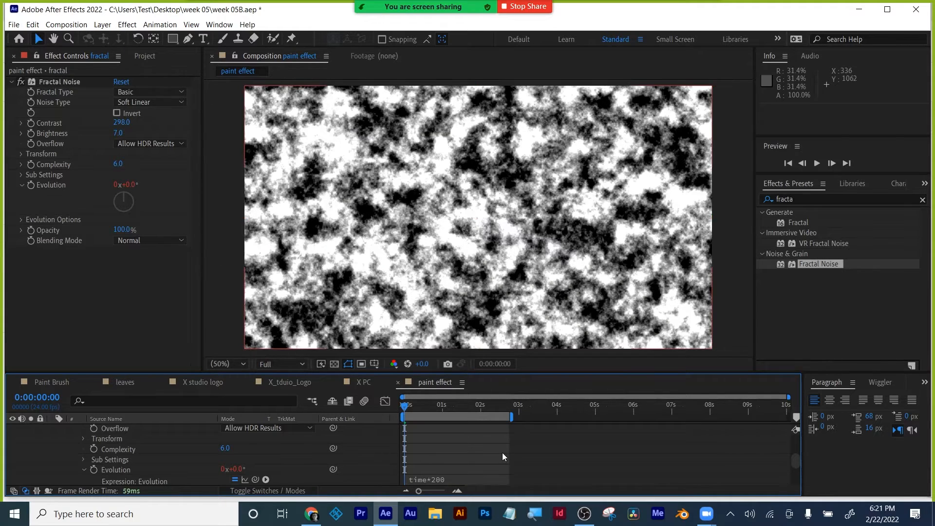
key("space")
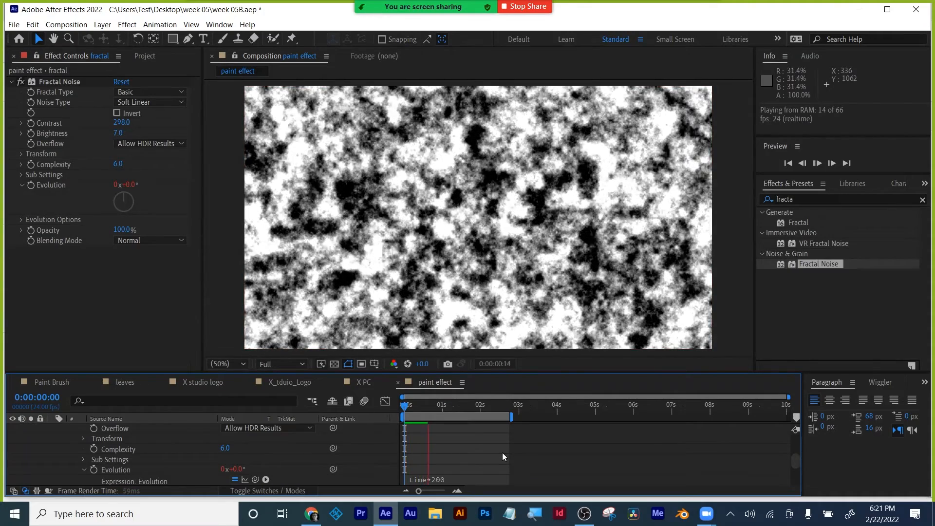
key("space")
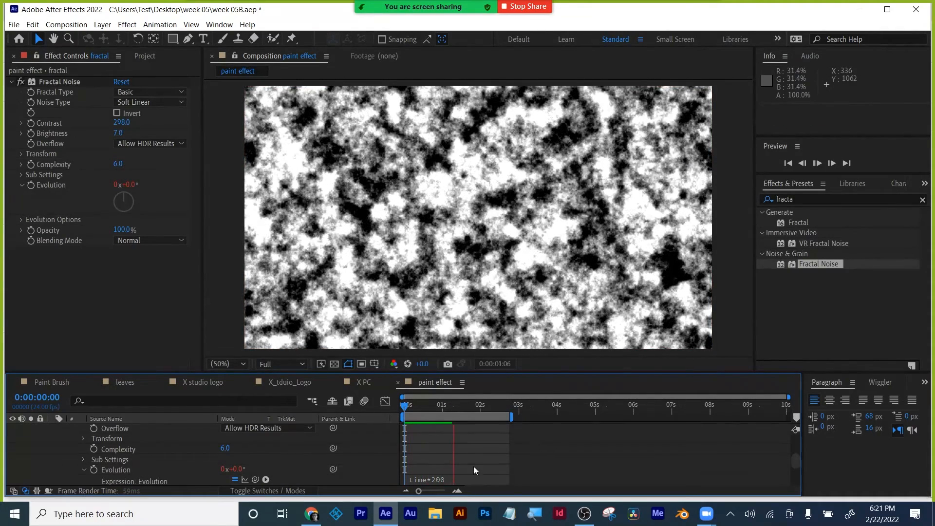
Step: Speed up the noise by changing the Evolution expression to time*500 and preview it
left_click(436, 479)
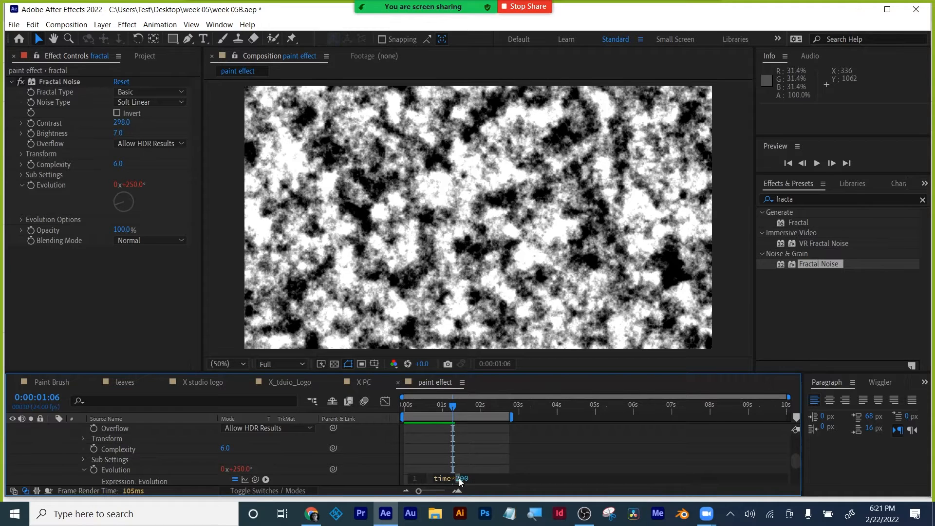
type("5")
left_click(487, 452)
key("space")
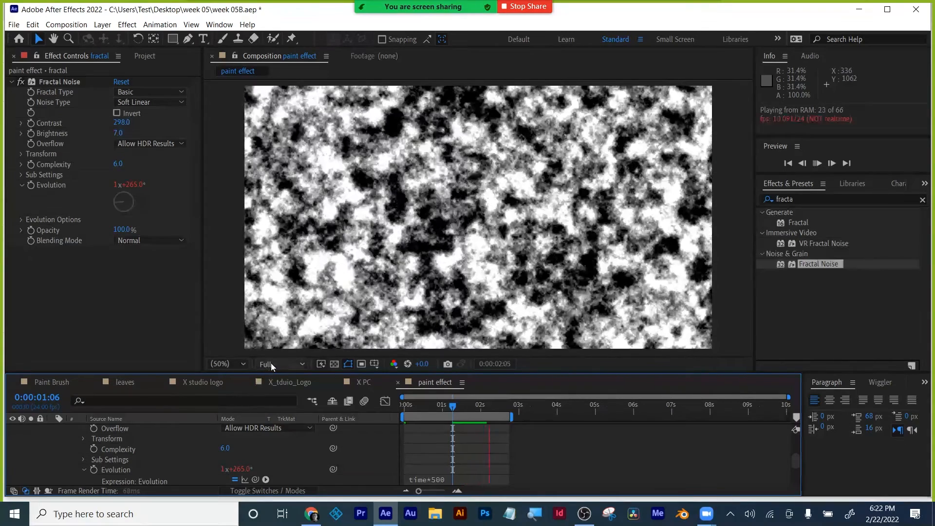
left_click(271, 363)
left_click(270, 363)
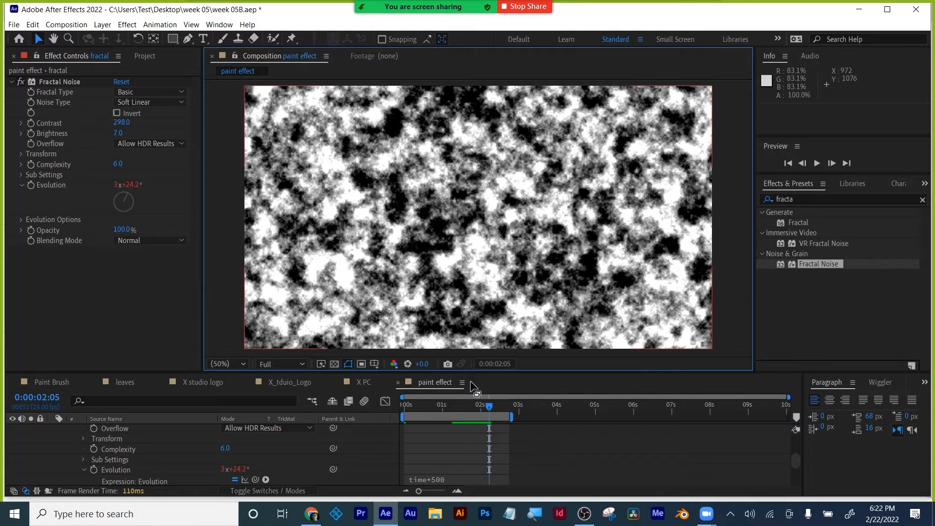
Step: Reveal the Fractal Noise transform settings and keyframe Offset Turbulence at 960, 540 at 0:00:00:00
left_click_drag(455, 406, 388, 412)
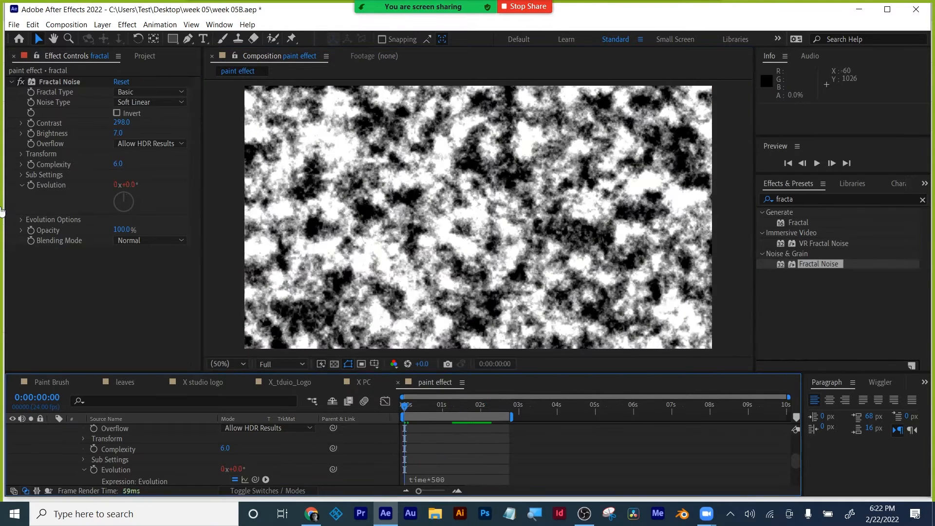
left_click(22, 154)
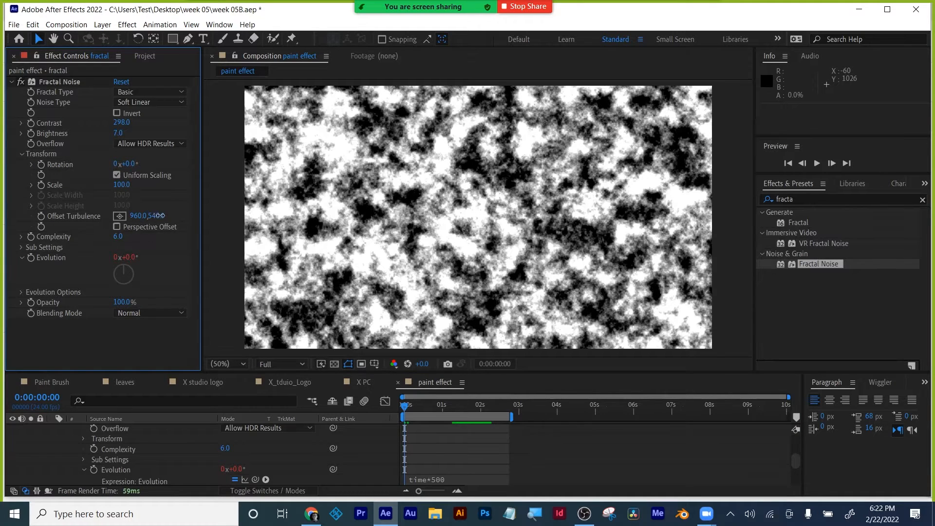
mouse_move(161, 218)
left_mouse_down()
mouse_move(248, 218)
mouse_move(173, 230)
left_mouse_up()
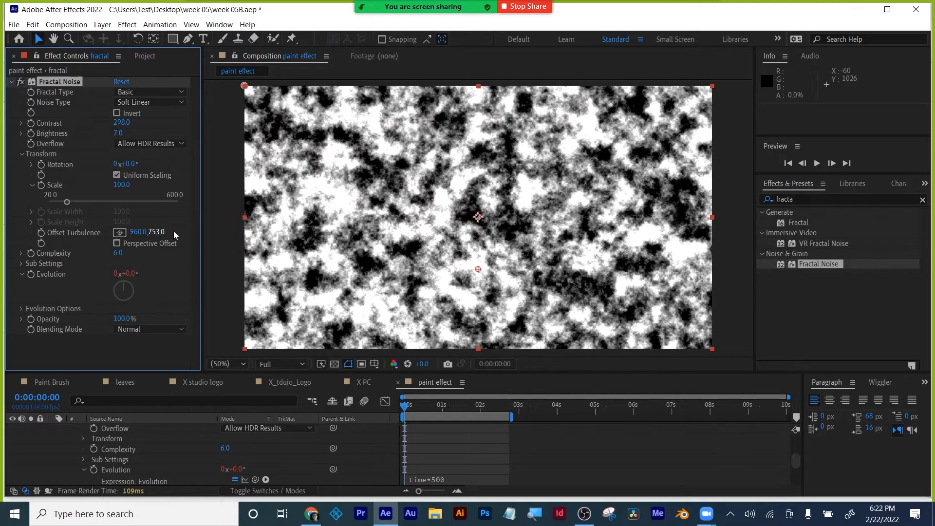
key("ctrl+z")
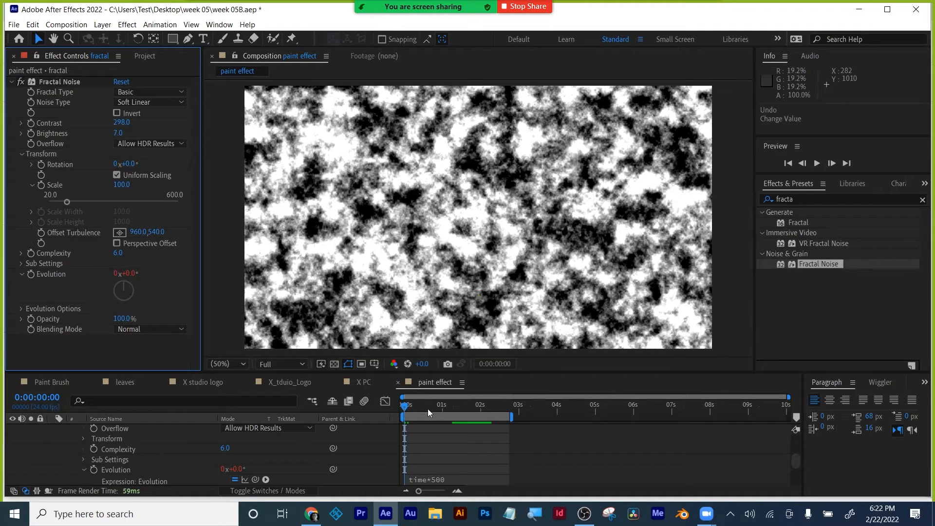
left_click(402, 409)
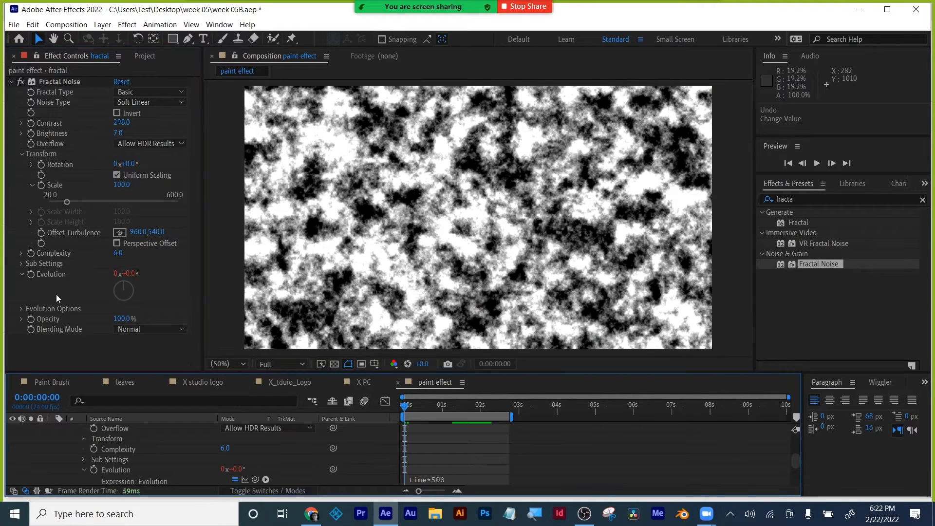
left_click(41, 239)
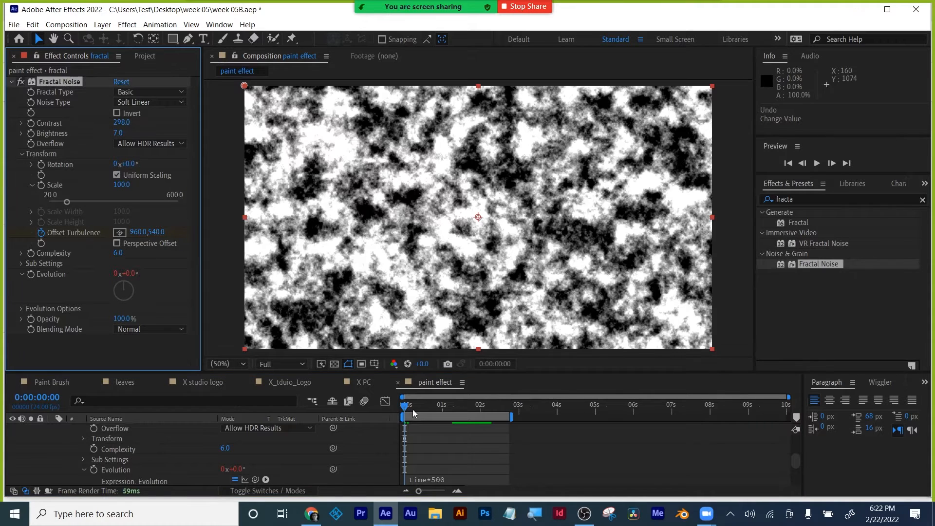
Step: Set Offset Turbulence to 960, 5630 at 0:00:04:03 to add a second keyframe
left_click_drag(462, 403, 566, 415)
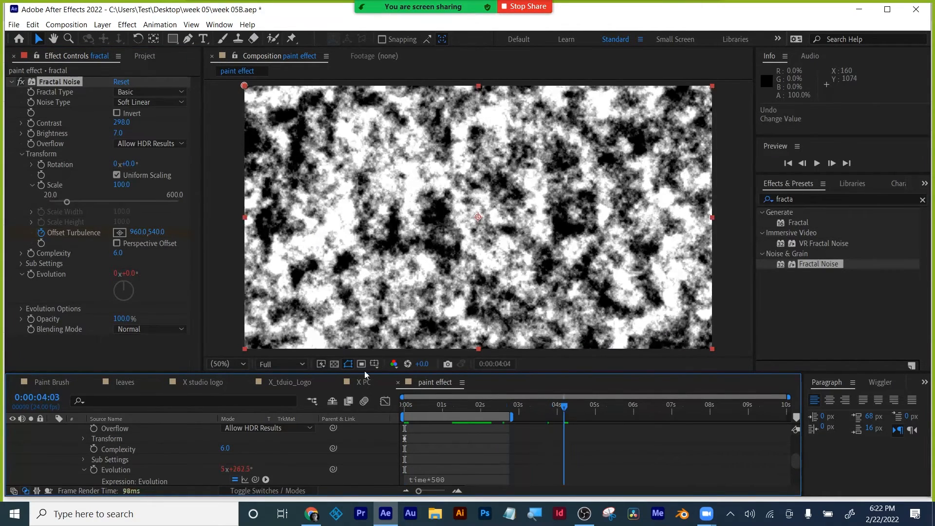
left_click_drag(156, 236, 163, 236)
left_click(160, 233)
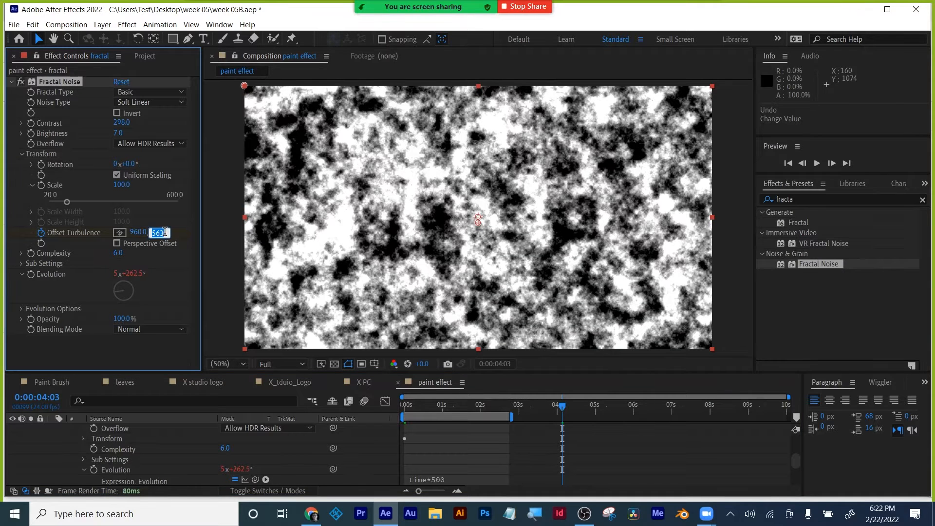
left_click(165, 233)
type("0")
key("Return")
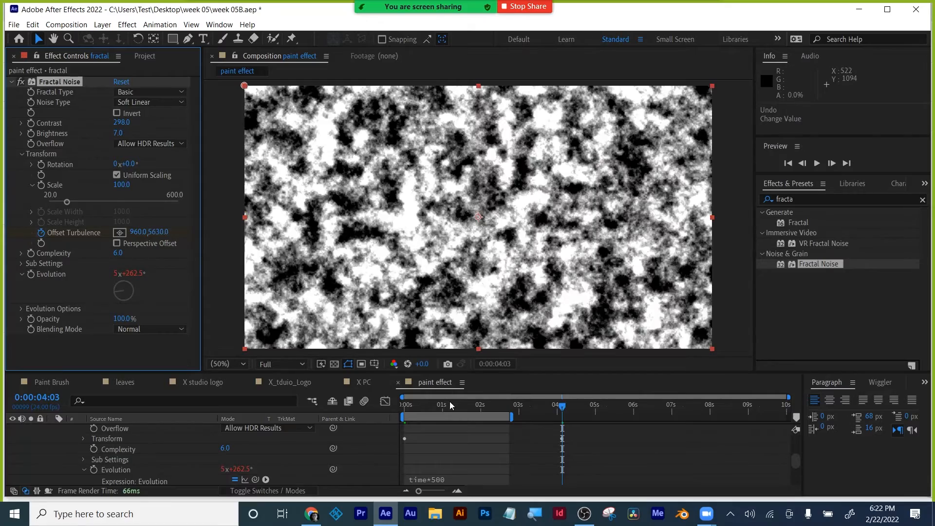
Step: Preview the noise from the beginning, lower the preview resolution to Quarter and return to 0:00:00:00
left_click_drag(449, 402, 363, 395)
key("space")
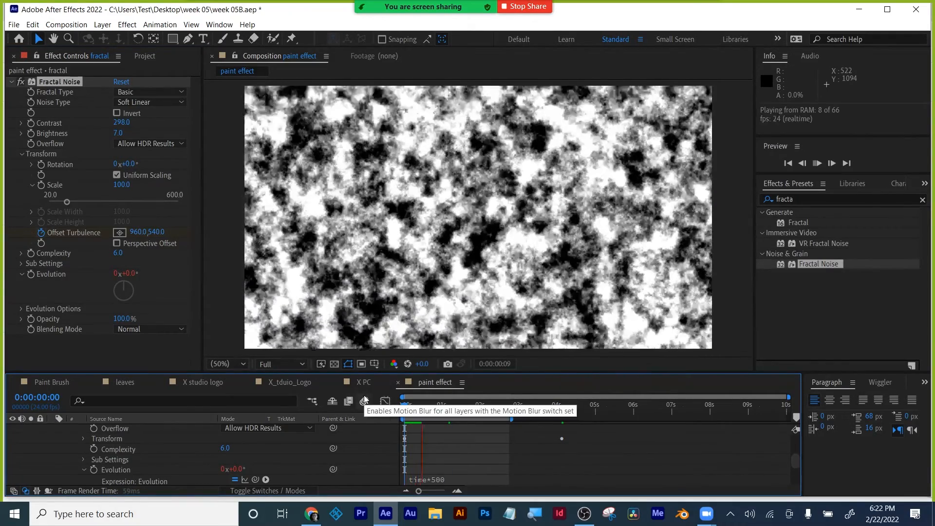
left_click(276, 363)
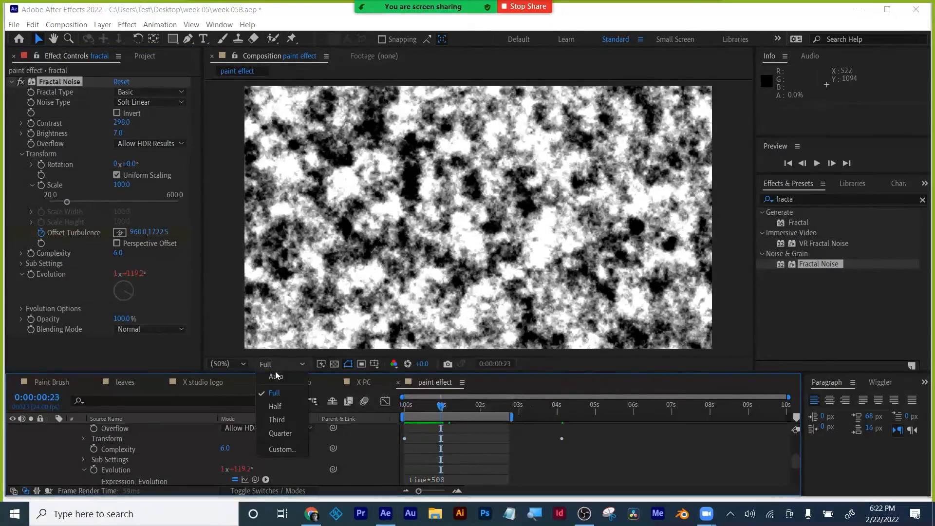
left_click(280, 433)
left_click_drag(441, 405, 395, 408)
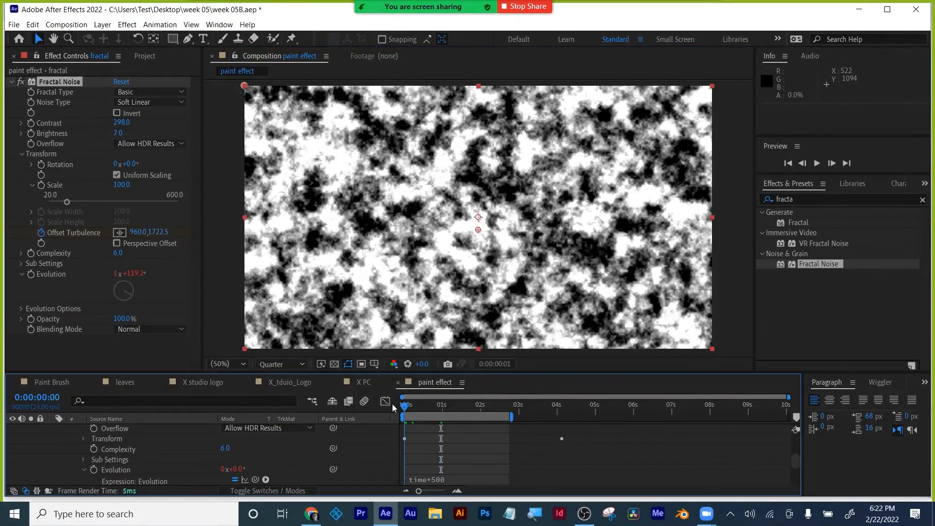
Step: Preview the moving fractal noise from the beginning and save the project
key("space")
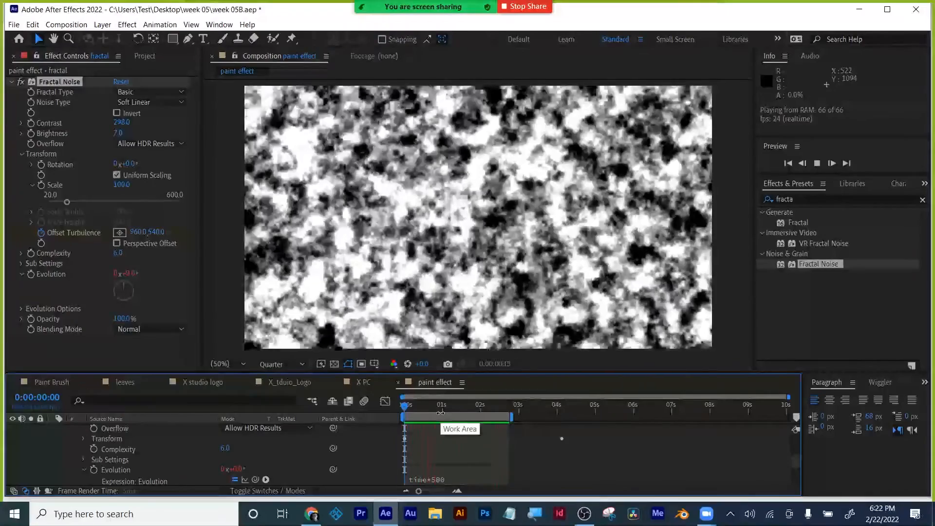
key("space")
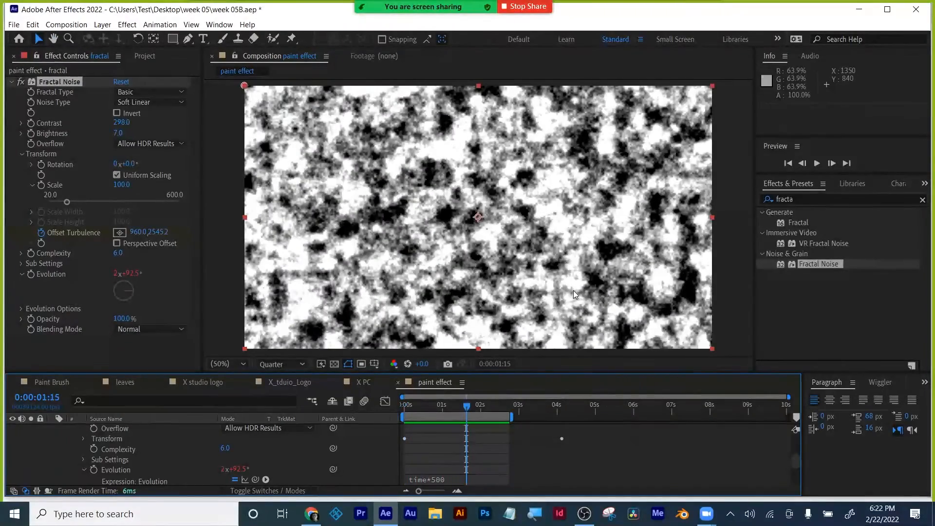
key("ctrl+s")
left_click_drag(439, 407, 403, 407)
key("space")
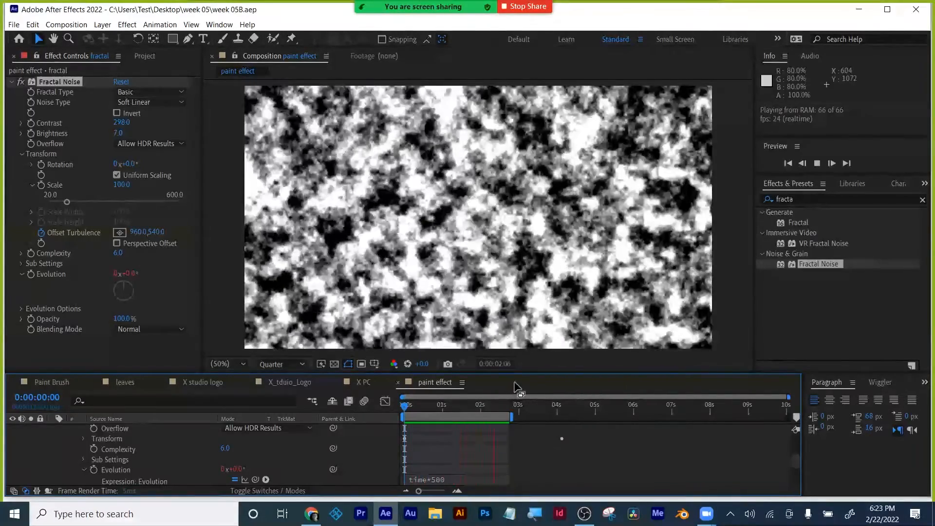
Step: Pre-compose the fractal layer as Fractal PC, moving all attributes into the new composition
left_click(122, 430)
left_click(52, 429)
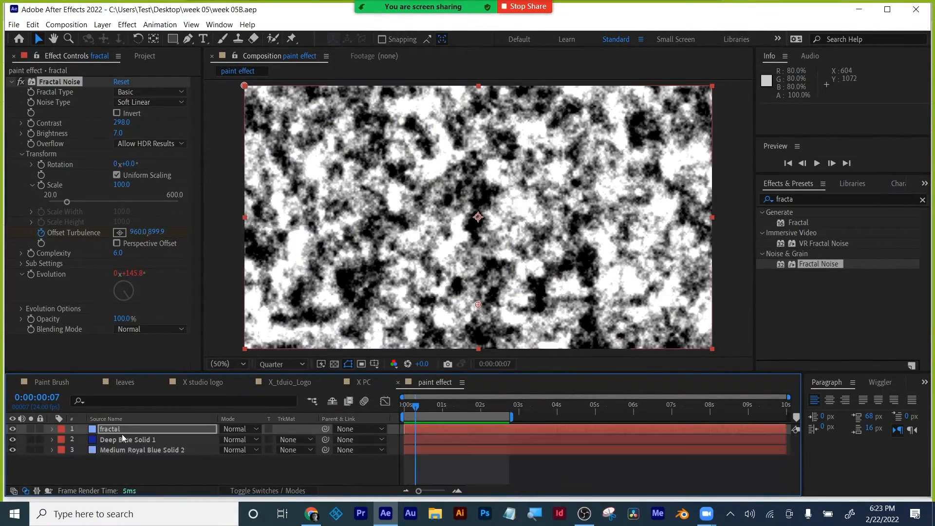
right_click(111, 427)
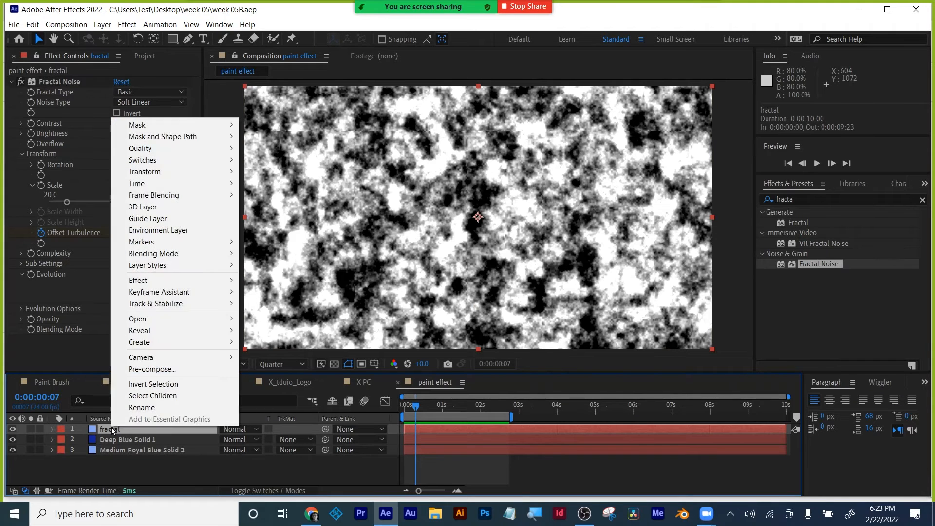
left_click(155, 368)
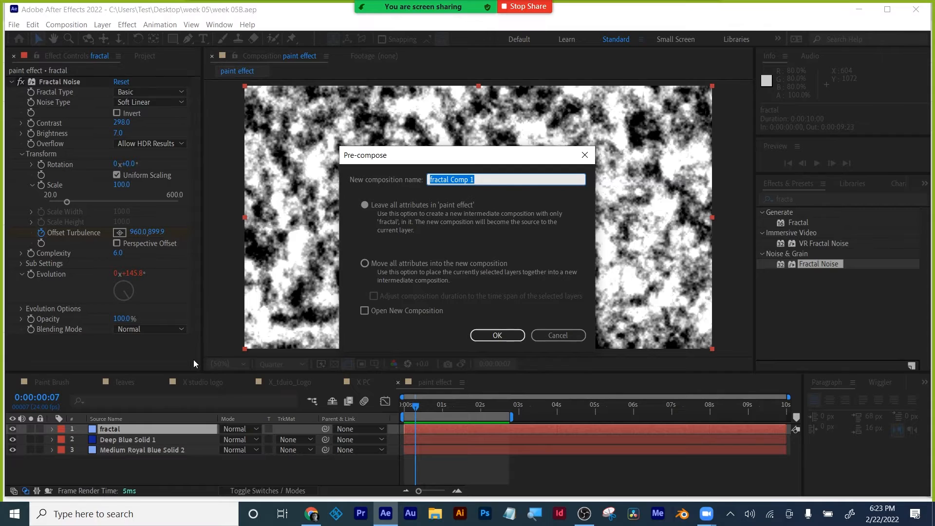
type("Fra")
left_click(365, 263)
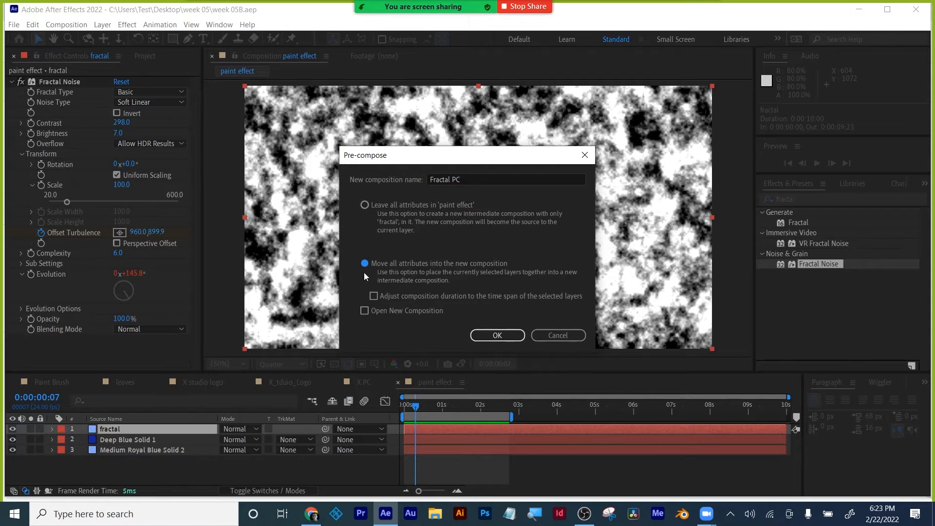
left_click(497, 335)
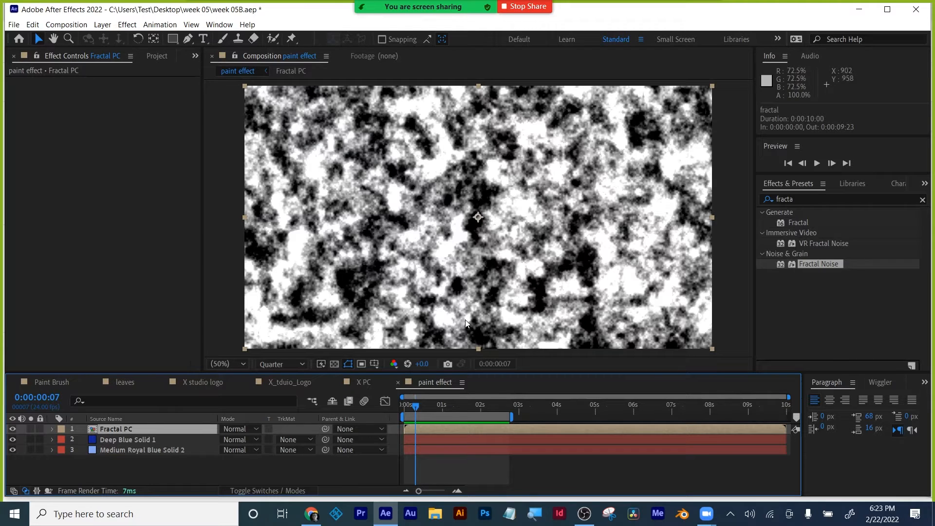
Step: Hide the Fractal PC layer, select Deep Blue Solid 1 and search the effects for displ
left_click(13, 429)
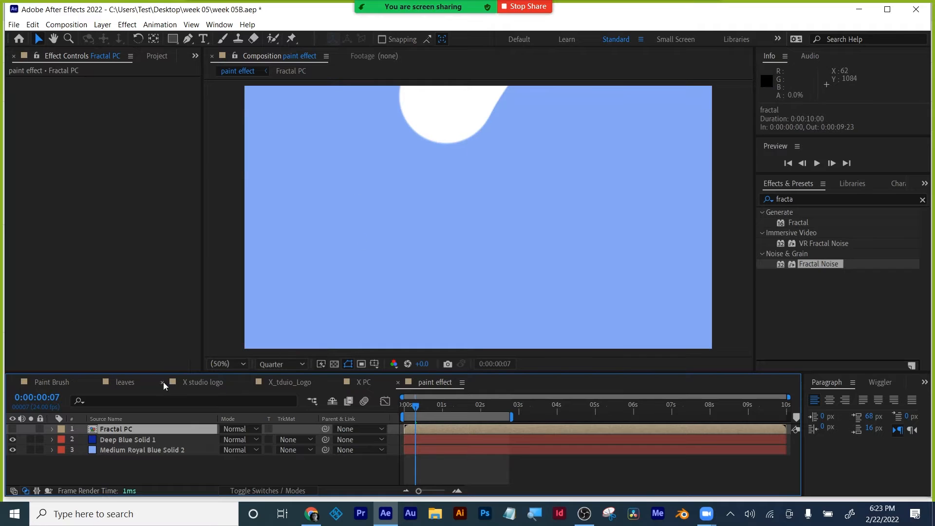
left_click(115, 441)
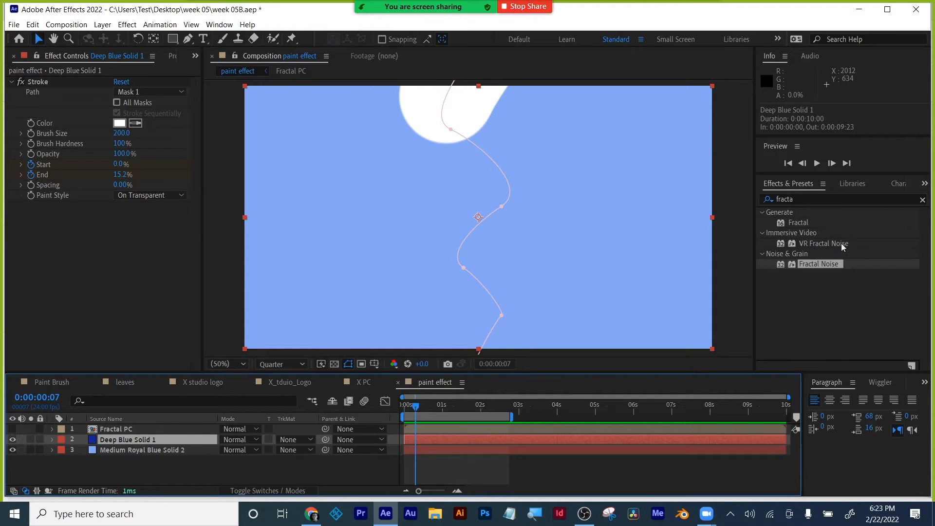
left_click(803, 200)
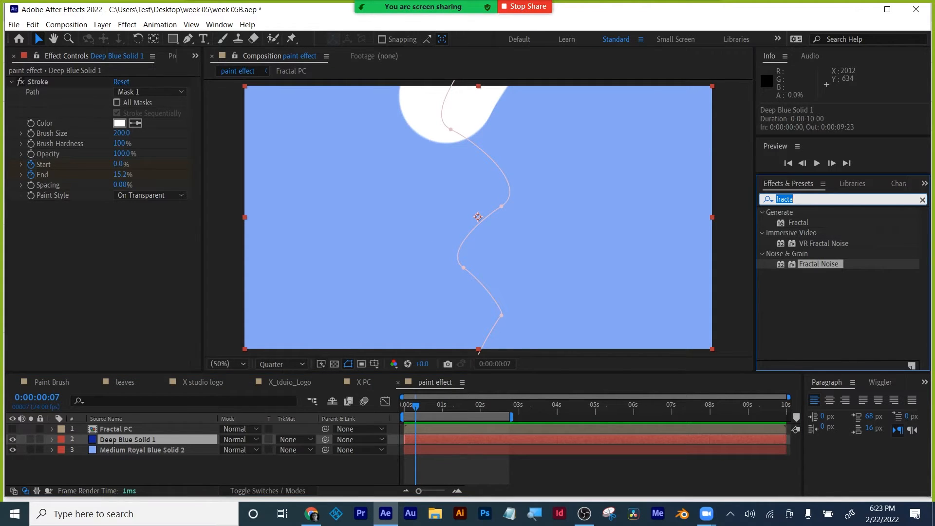
type("displ")
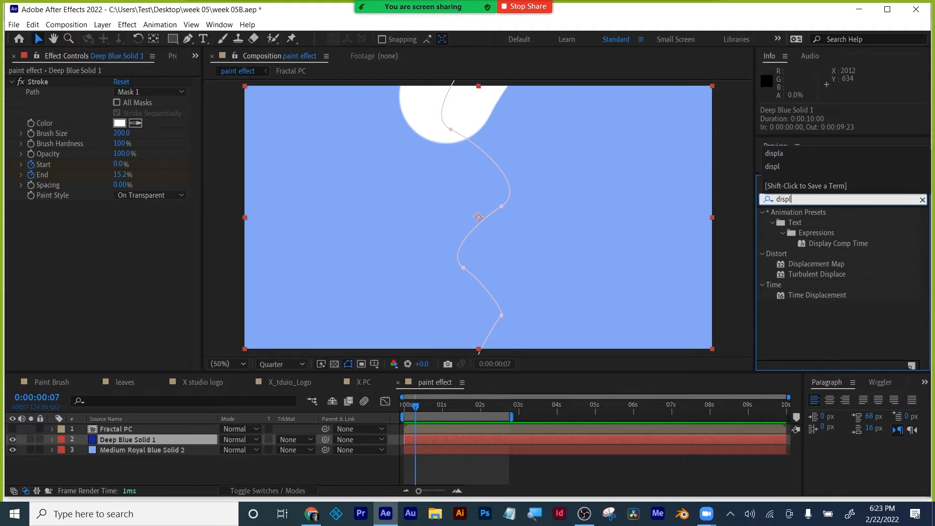
Step: Rename the Deep Blue Solid 1 layer stroke and the Medium Royal Blue Solid 2 layer bg
left_click(124, 439)
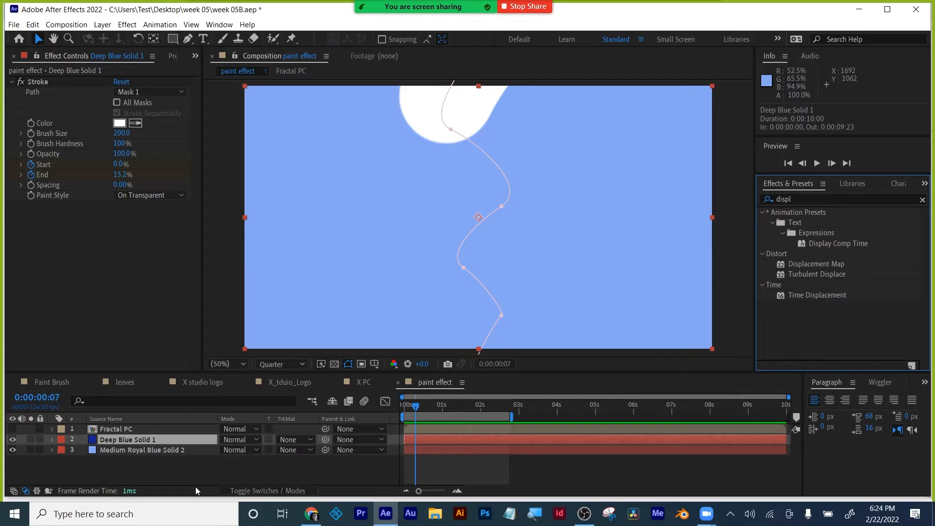
left_click(138, 439)
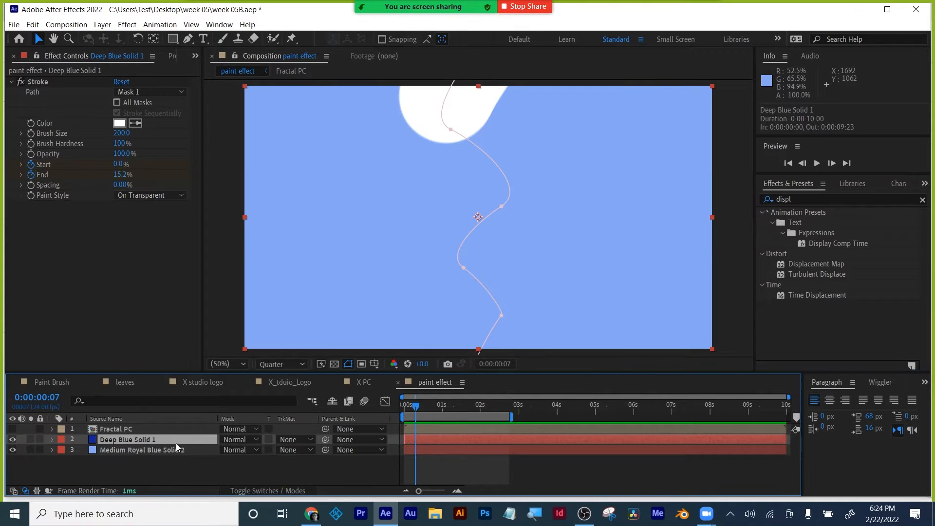
key("Return")
type("stroke")
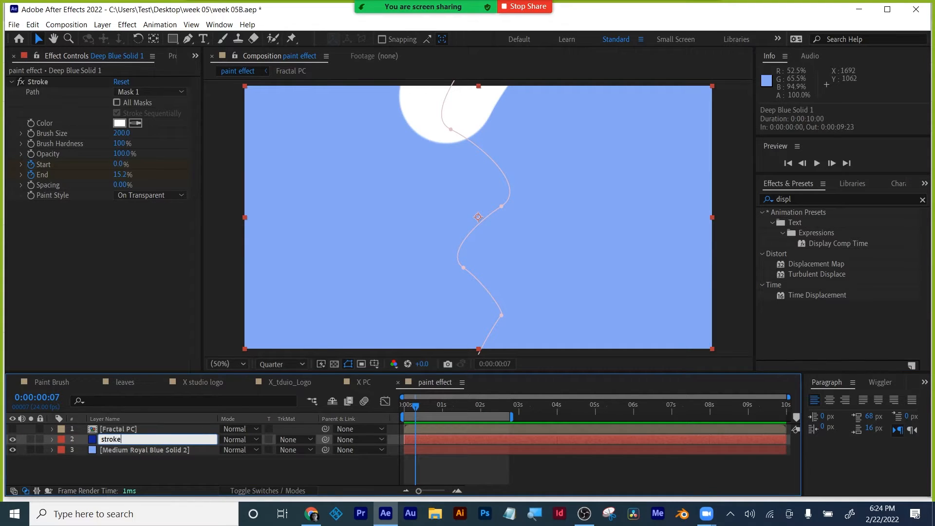
key("Return")
left_click(144, 451)
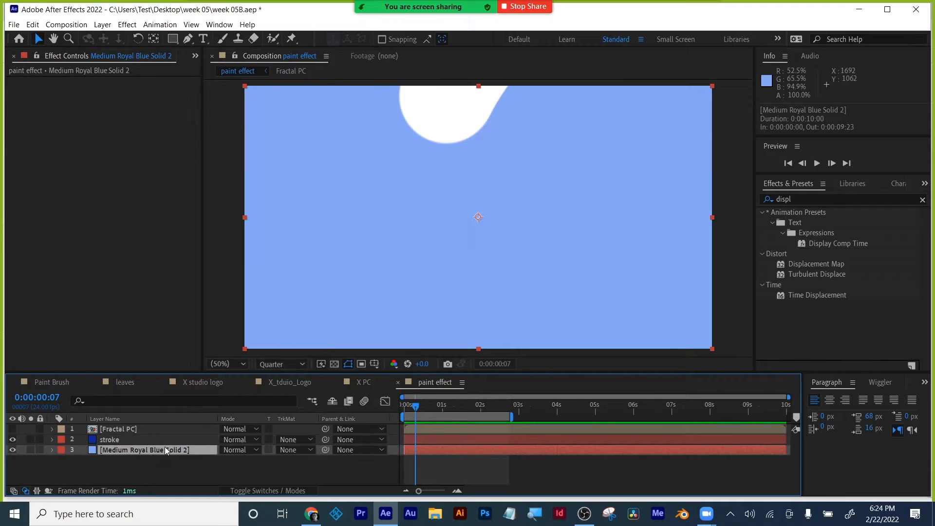
key("Return")
type("bg")
key("Return")
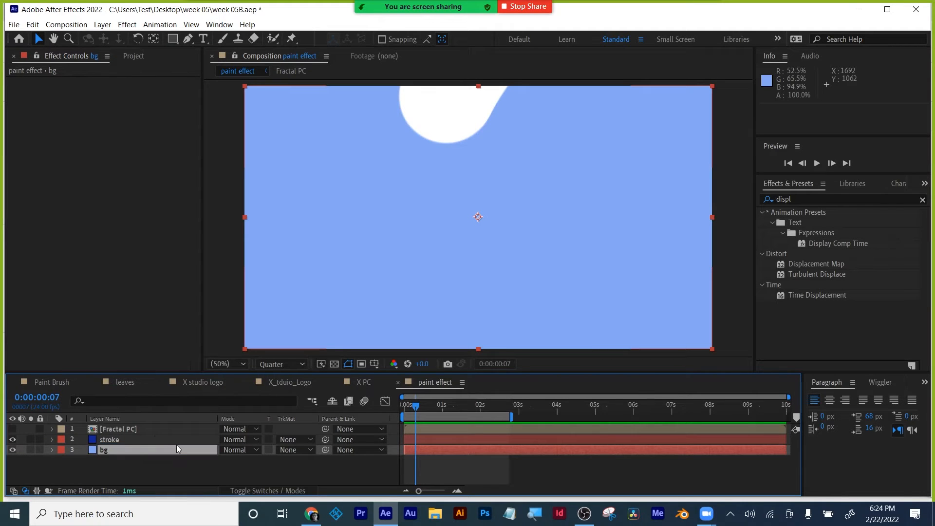
Step: Apply the Displacement Map effect to the stroke layer and move the current time to 0:00:00:19
left_click(107, 440)
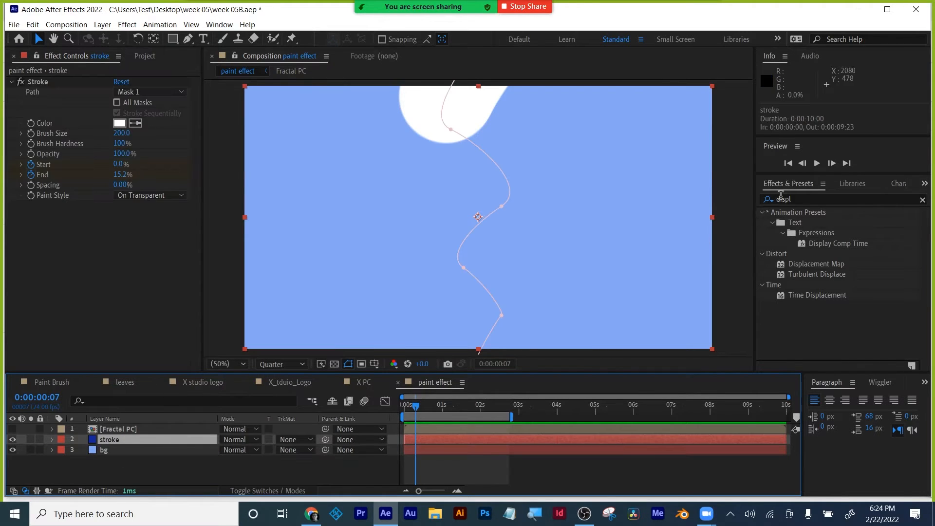
mouse_move(808, 265)
left_mouse_down()
mouse_move(585, 398)
mouse_move(551, 445)
mouse_move(550, 437)
left_mouse_up()
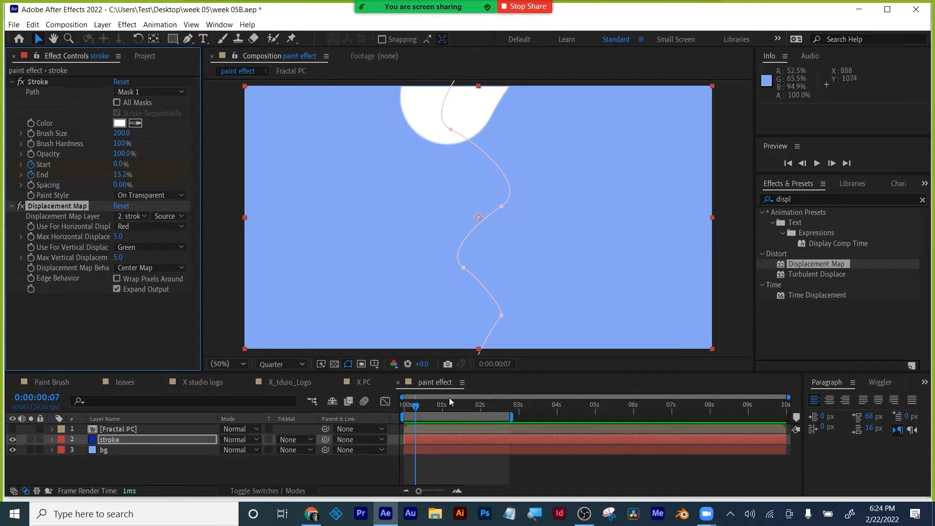
left_click_drag(418, 407, 438, 407)
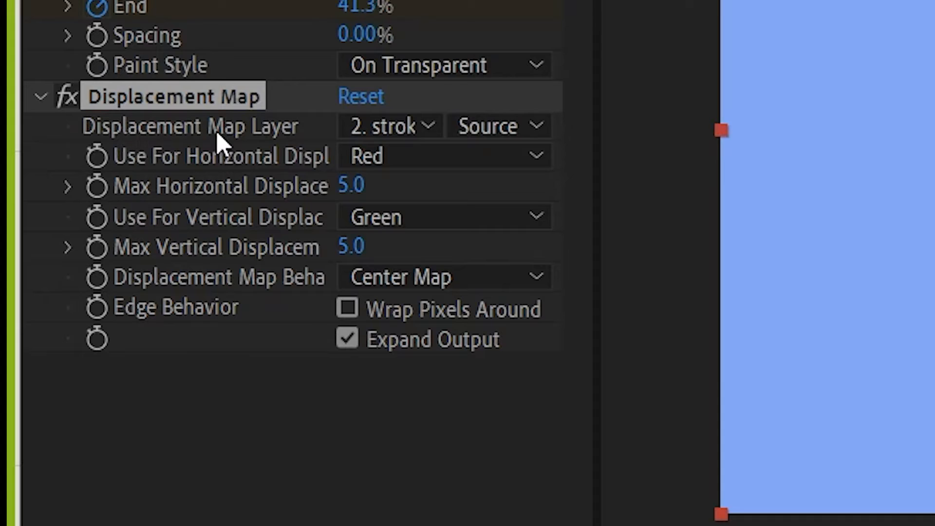
Step: Set the Displacement Map layer to Fractal PC and its source to Effects & Masks
left_click(418, 131)
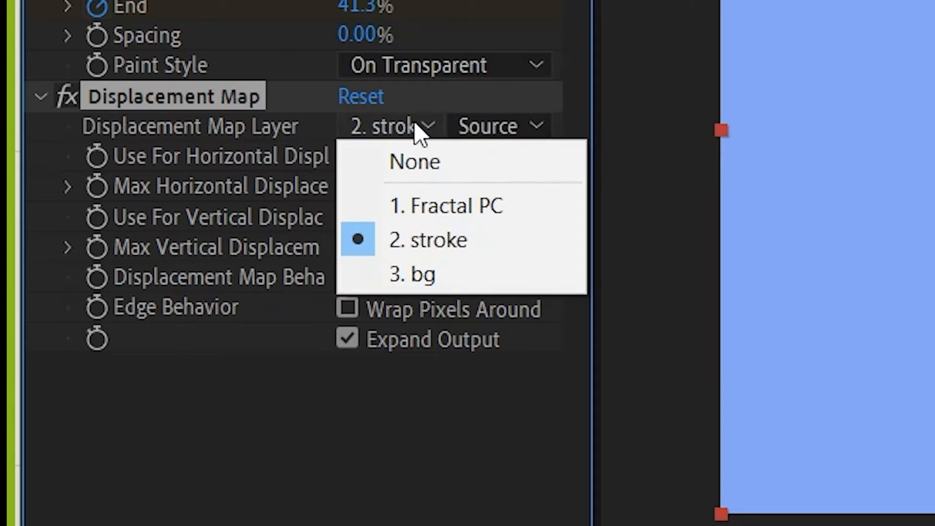
left_click(441, 208)
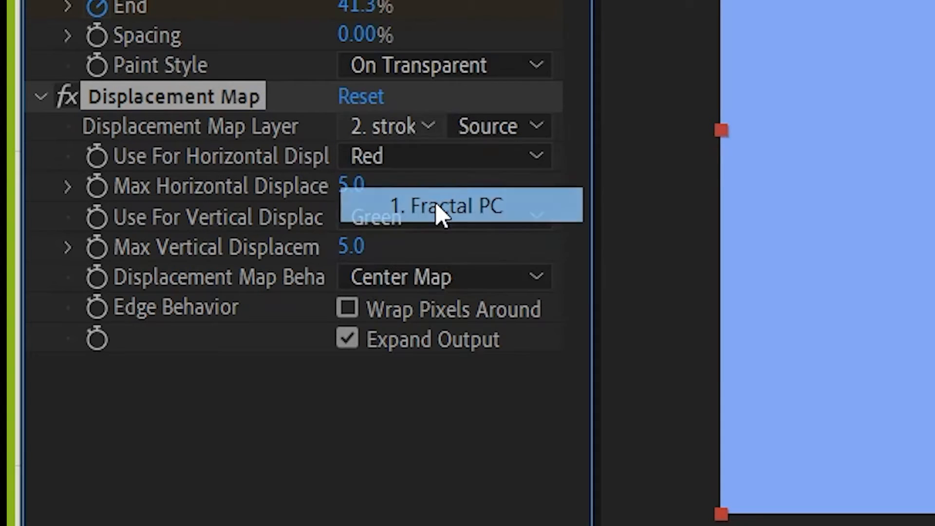
left_click(500, 125)
left_click(531, 238)
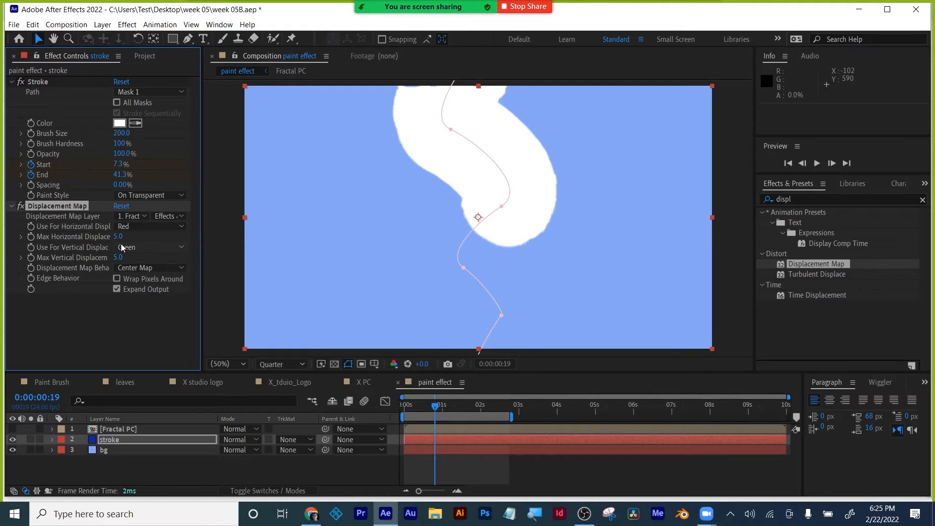
Step: Set the stroke's maximum horizontal displacement to 40 and vertical displacement to -12, and preview it from 0:00:00:00
mouse_move(118, 237)
left_mouse_down()
mouse_move(139, 234)
mouse_move(129, 254)
mouse_move(112, 259)
left_mouse_up()
left_click_drag(426, 405, 404, 404)
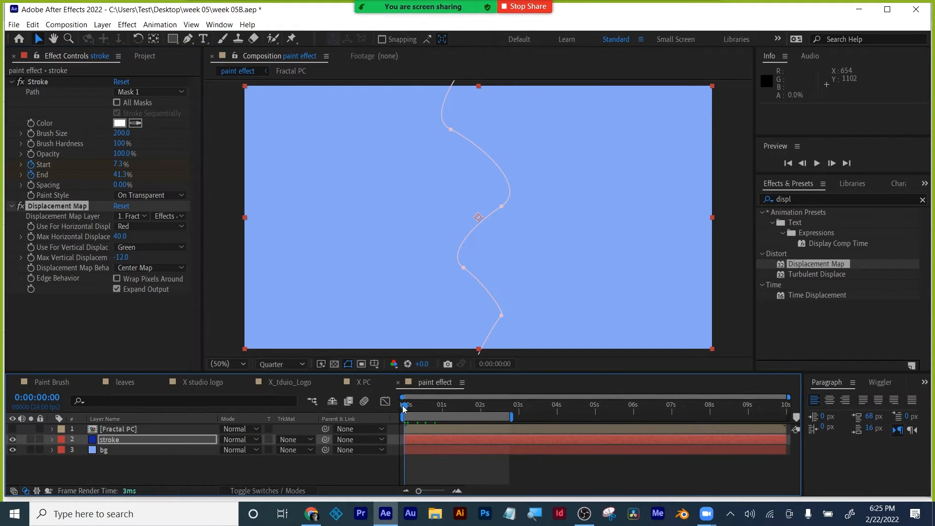
key("space")
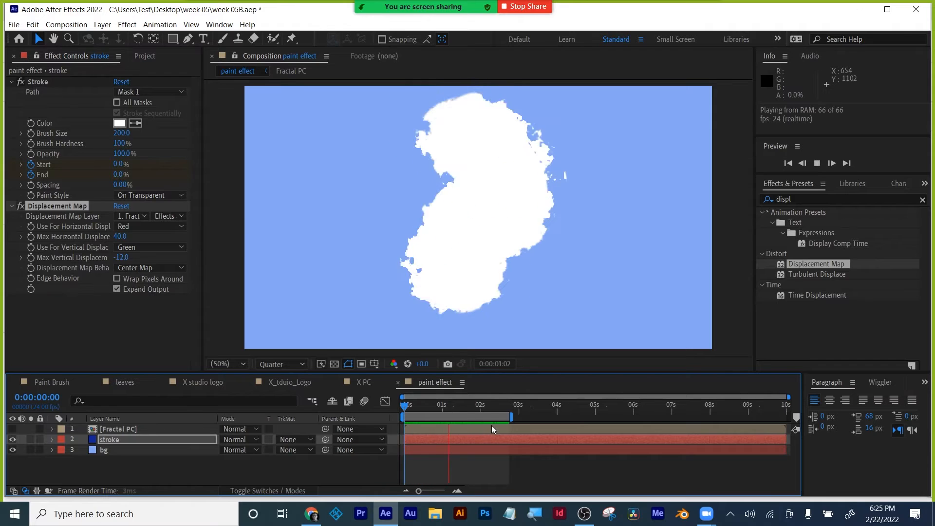
key("space")
Step: Change the stroke's maximum displacement to 53 horizontally and -26 vertically, preview it, and deselect the layer at 0:00:01:04
left_click_drag(455, 405, 437, 409)
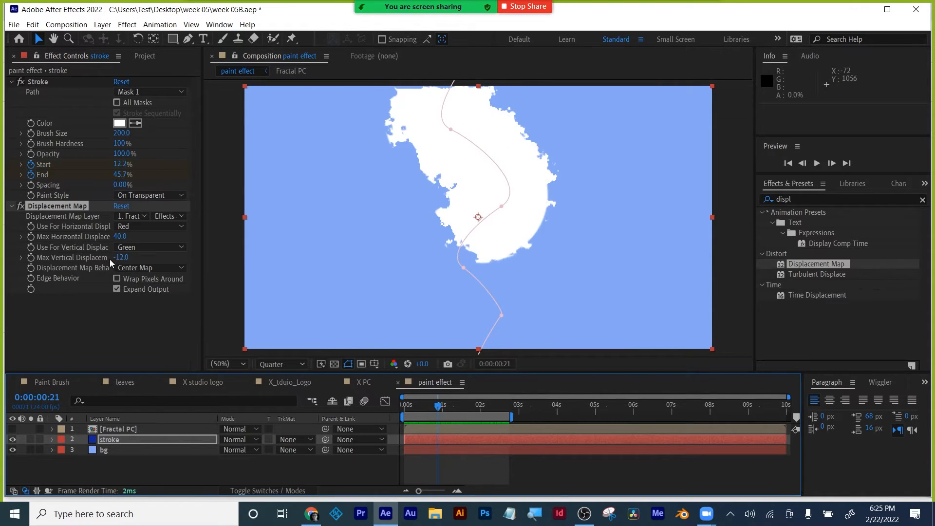
left_click_drag(112, 257, 128, 238)
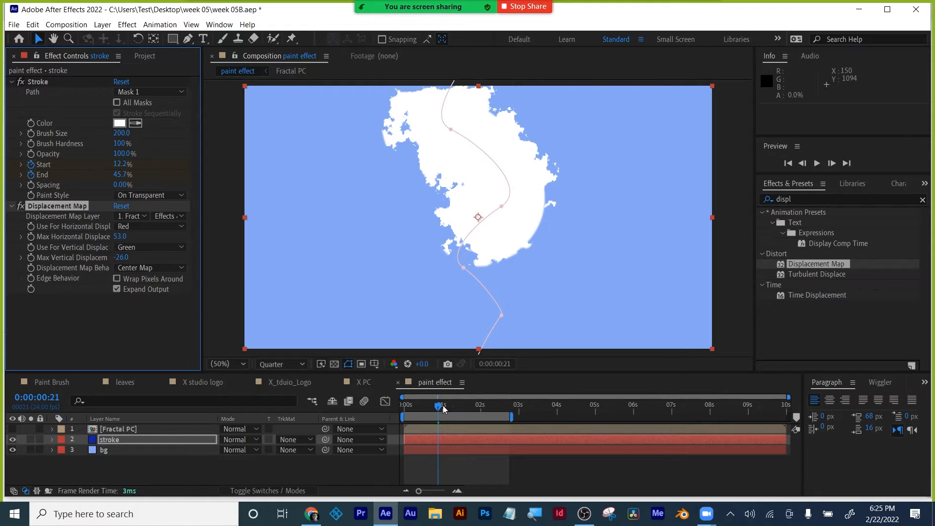
key("space")
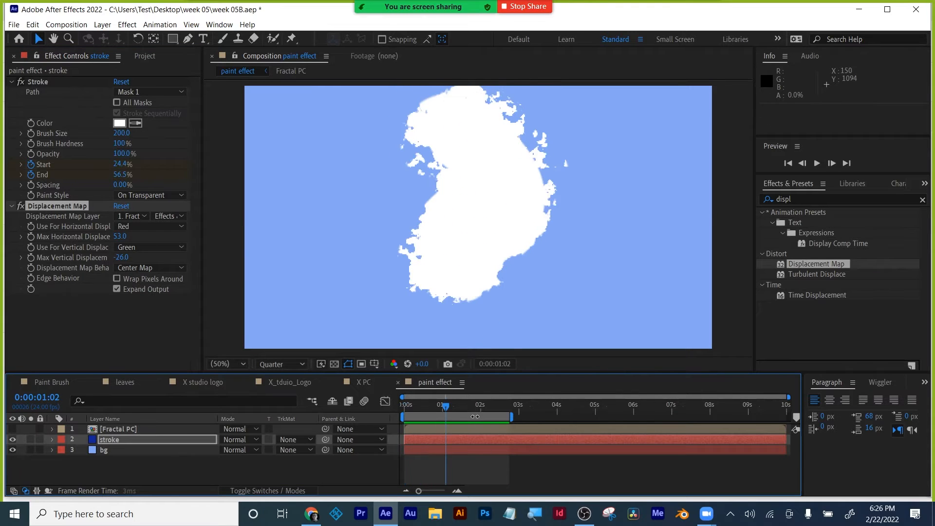
key("space")
left_click(450, 406)
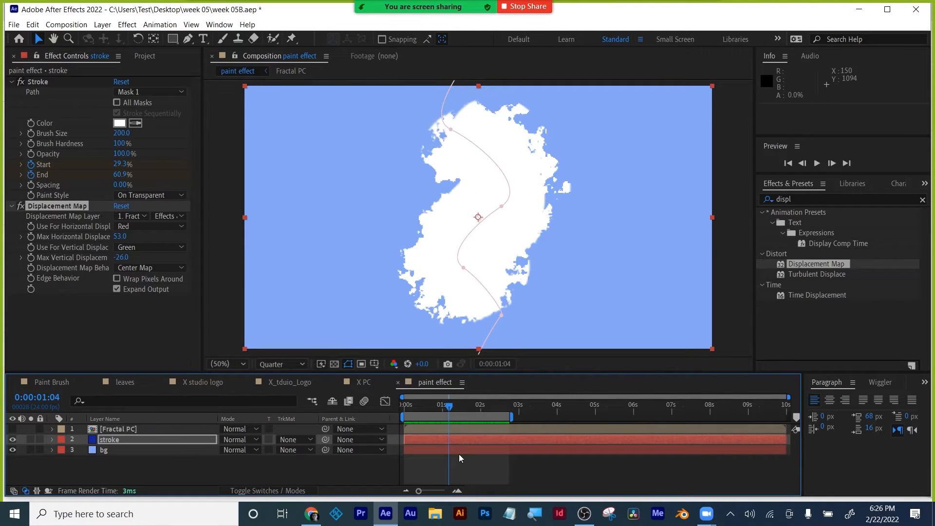
left_click(461, 479)
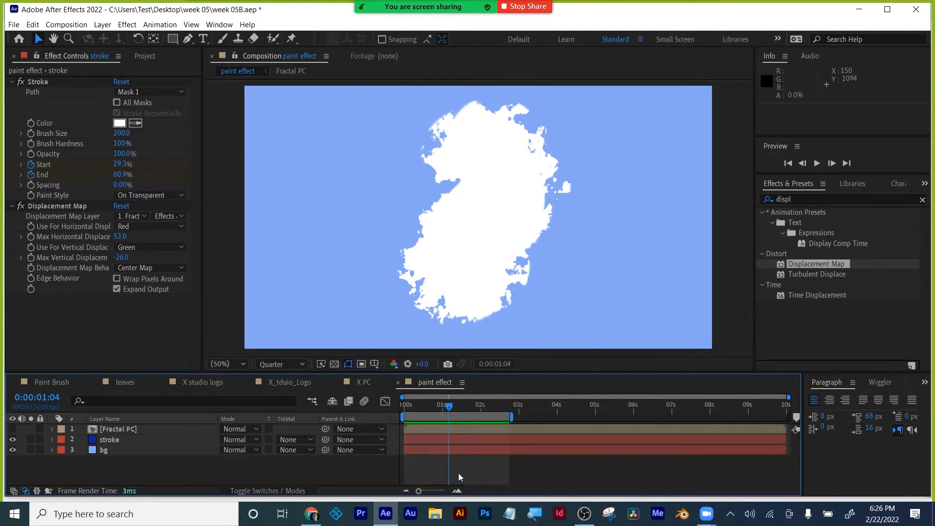
Step: Open the Fractal PC composition, enlarge the viewer area, and lock the Effect Controls on the fractal layer
double_click(119, 428)
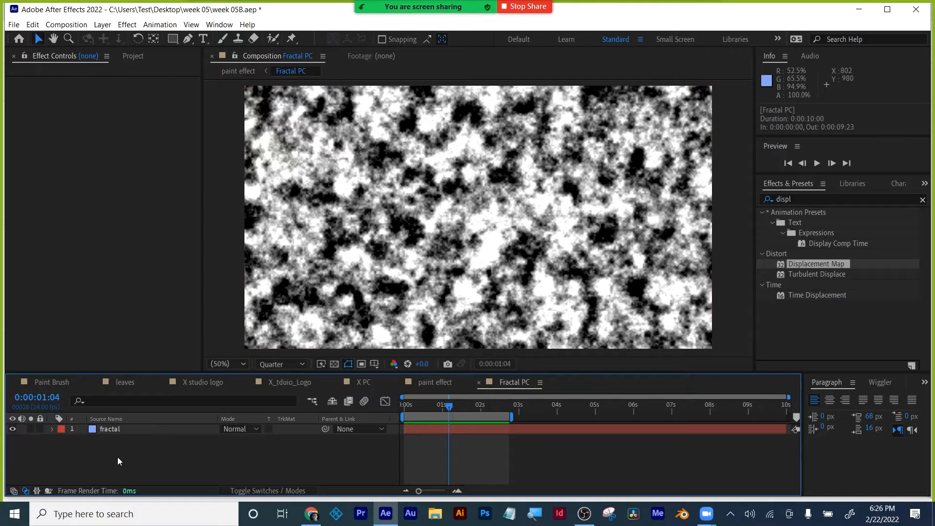
left_click(109, 429)
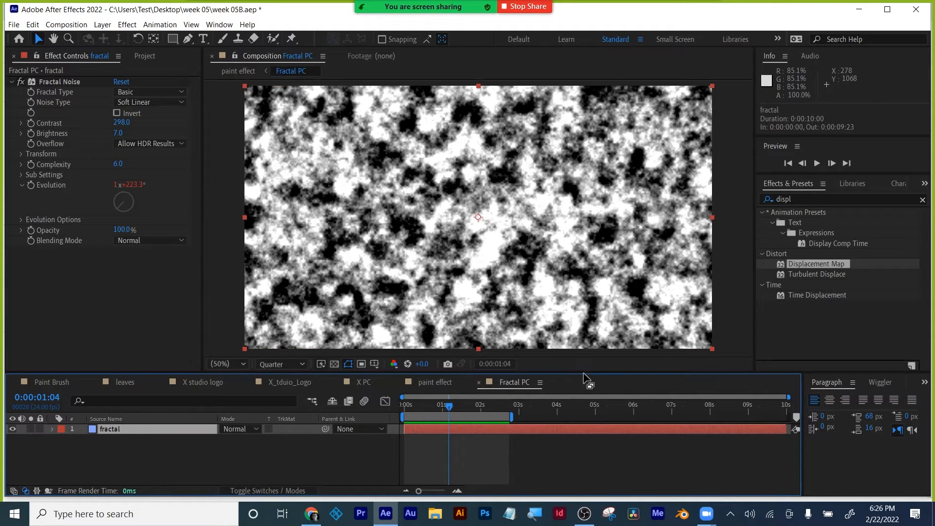
left_click_drag(586, 372, 586, 398)
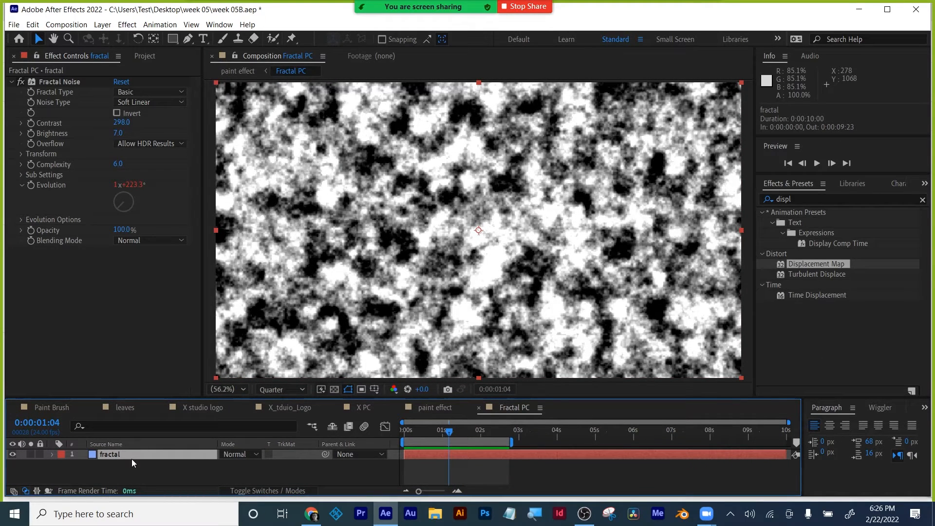
left_click(145, 56)
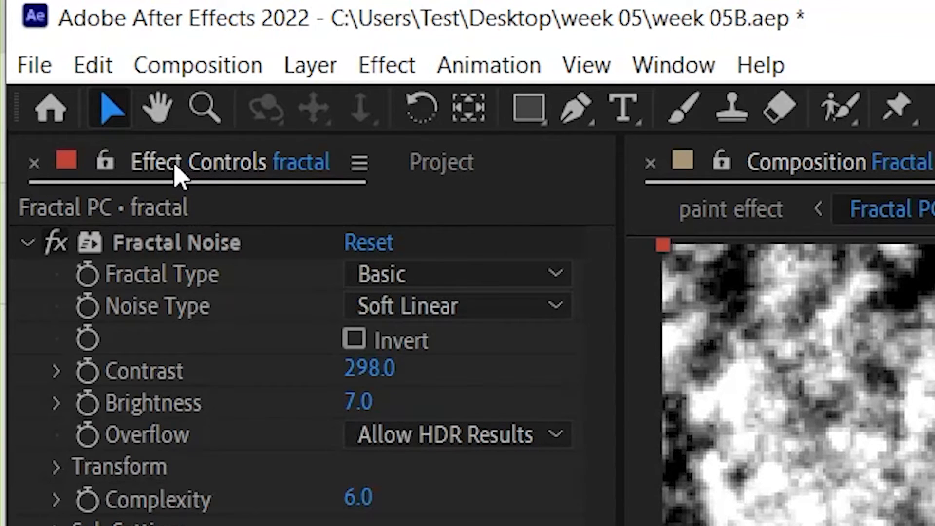
left_click(103, 166)
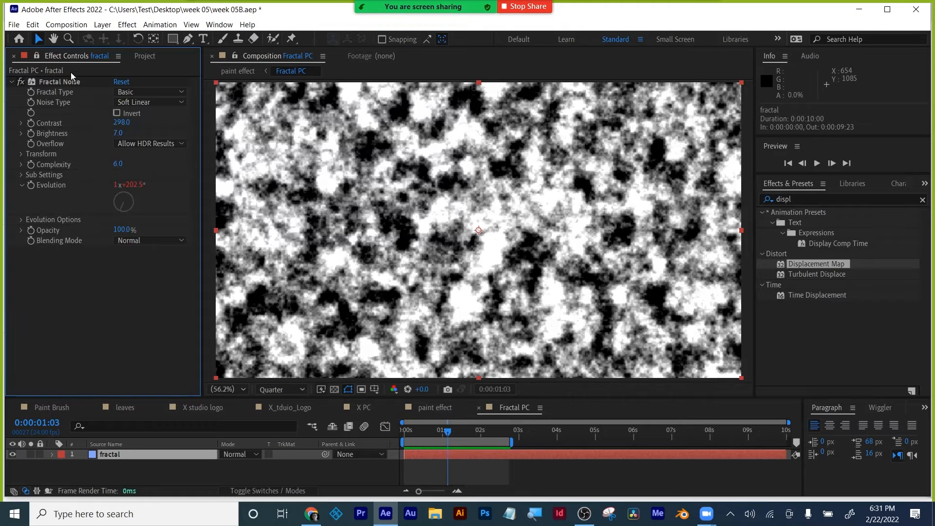
Step: Return to the paint effect composition and set the Fractal Noise contrast to 424 and brightness to -45
left_click(425, 407)
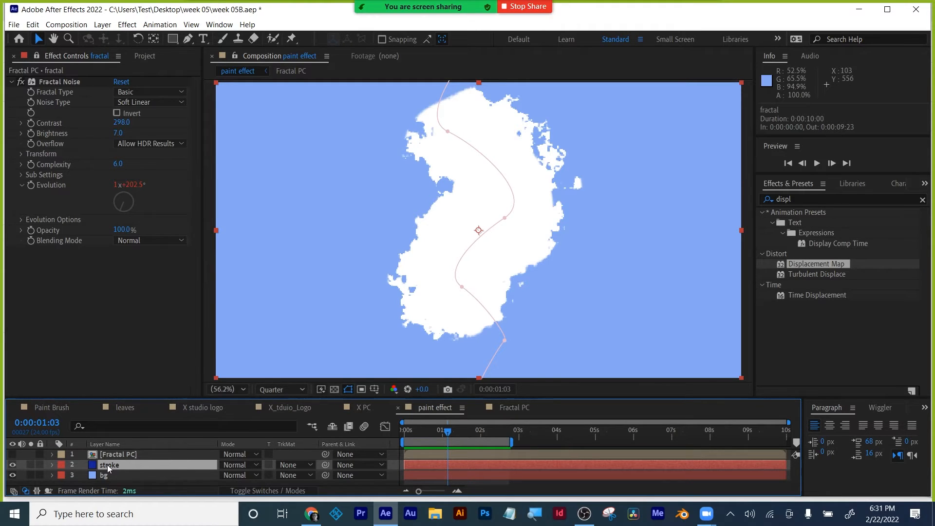
left_click_drag(122, 123, 198, 121)
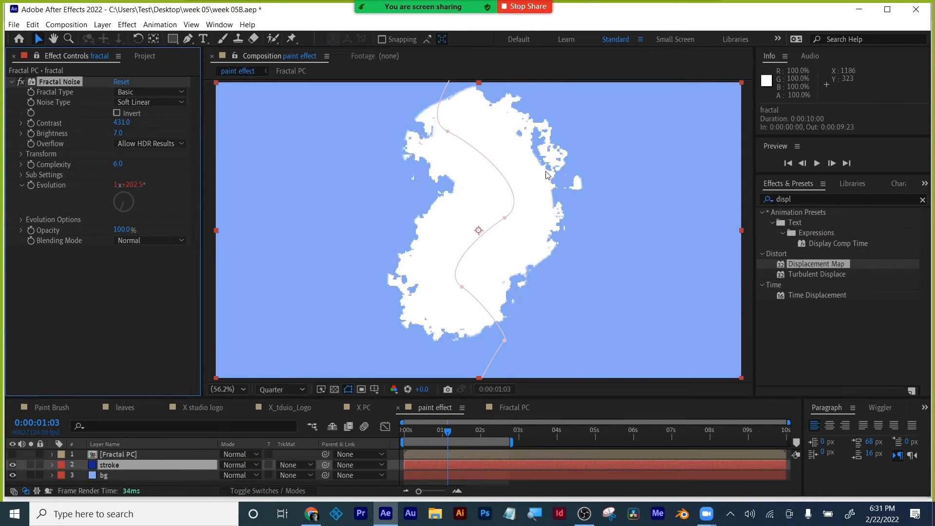
left_click_drag(124, 124, 1, 195)
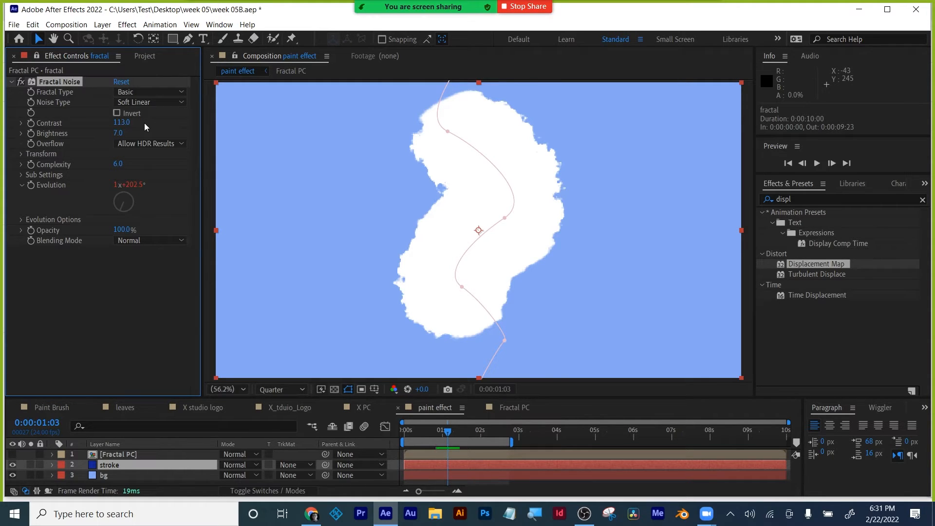
left_click(123, 122)
type("424")
key("Return")
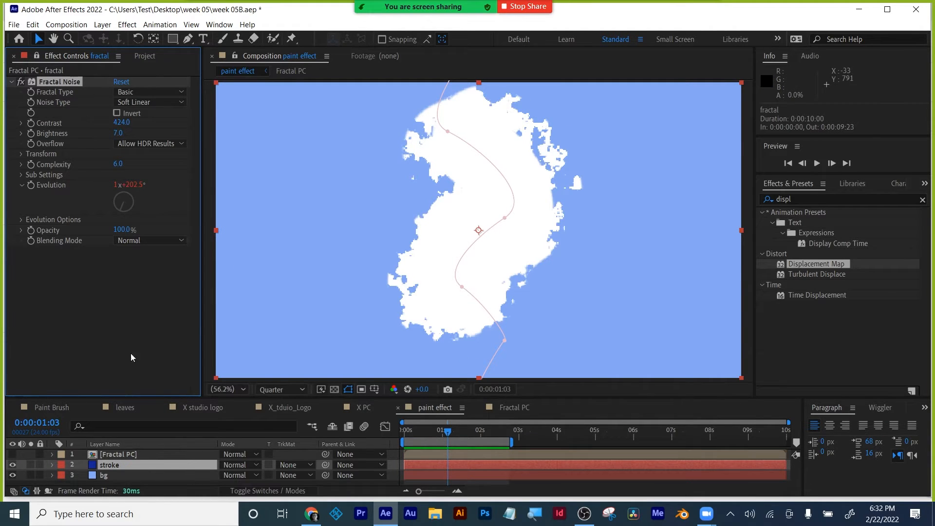
mouse_move(120, 134)
left_mouse_down()
mouse_move(156, 134)
mouse_move(89, 141)
mouse_move(60, 156)
left_mouse_up()
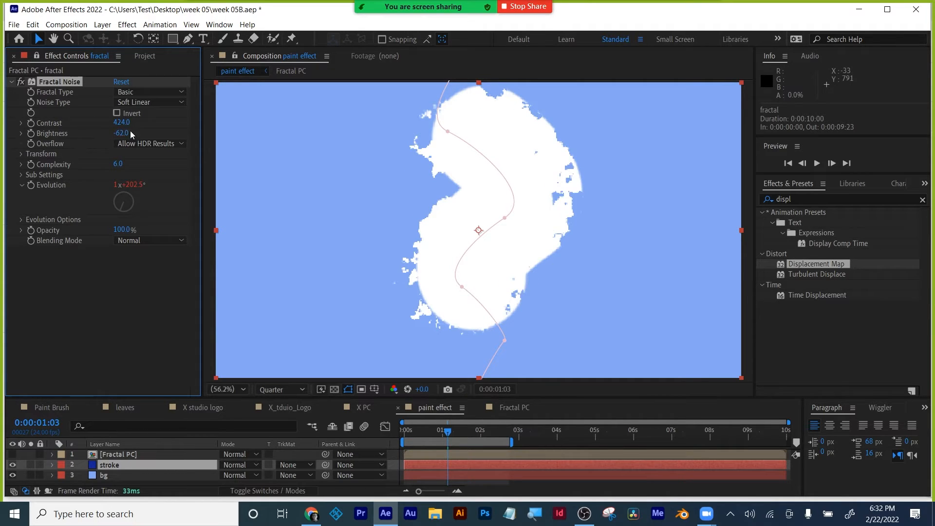
left_click_drag(130, 130, 136, 134)
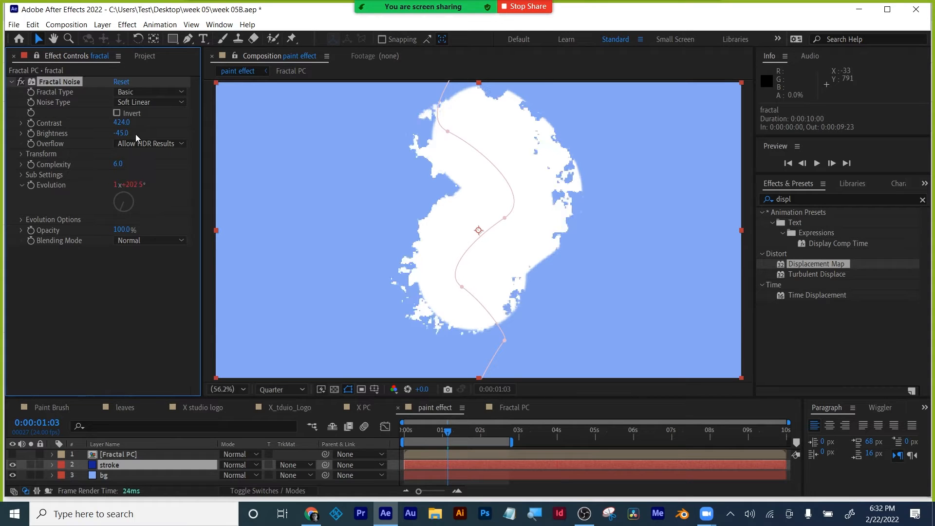
Step: Try the Turbulent Smooth, Turbulent Basic and Dynamic fractal types on the fractal layer's noise
left_click(140, 93)
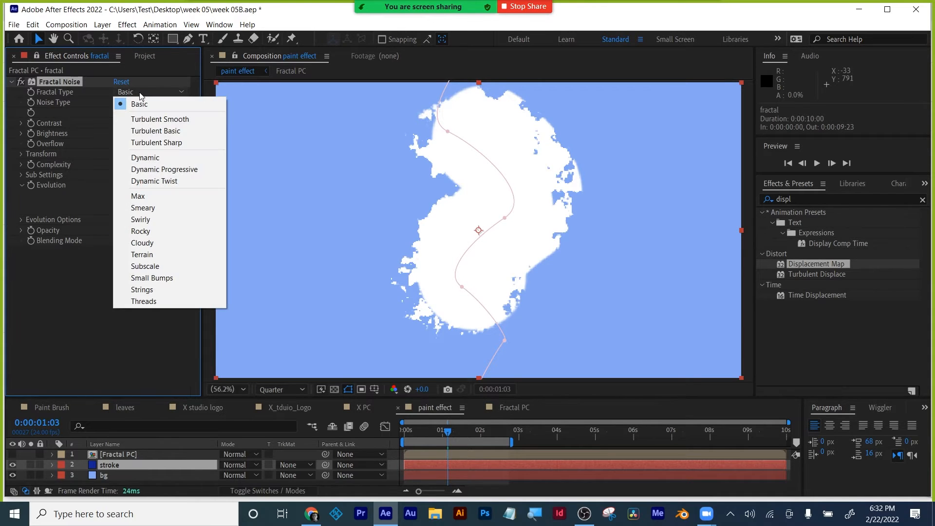
left_click(141, 118)
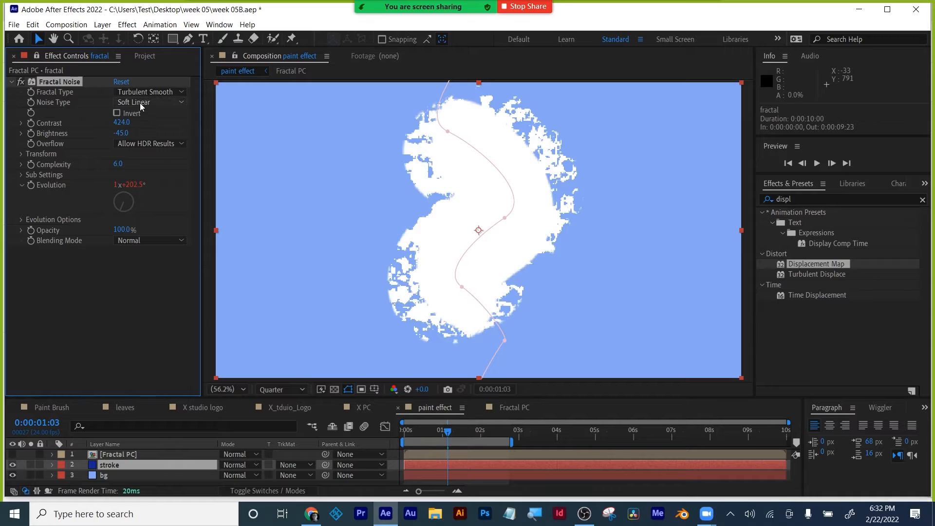
left_click(142, 92)
left_click(145, 129)
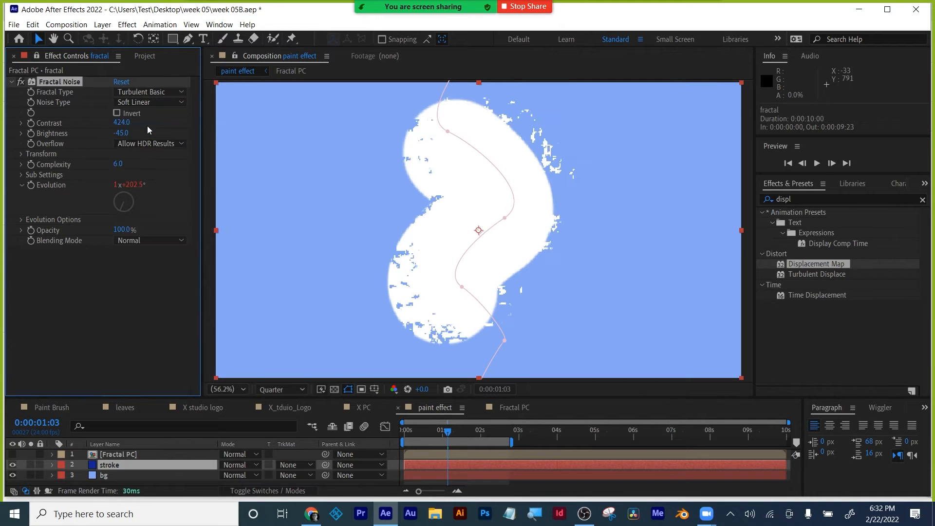
left_click(145, 93)
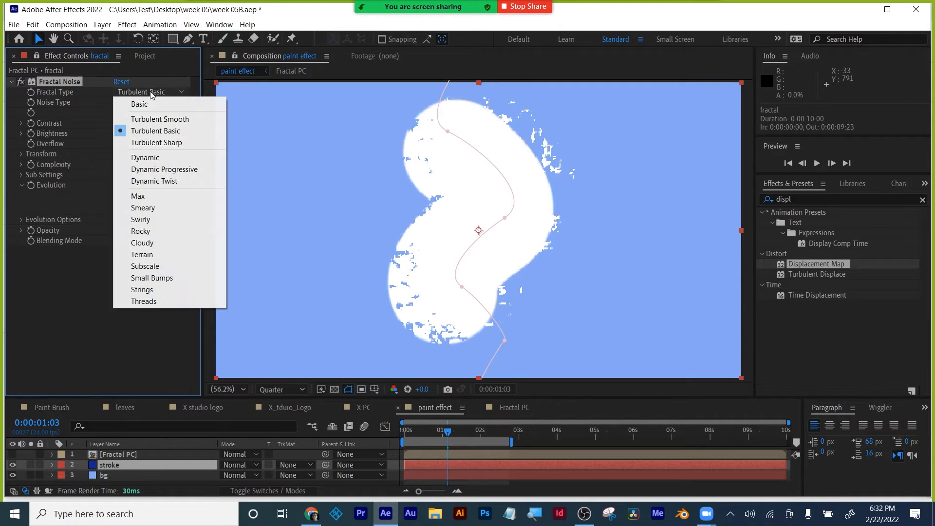
left_click(168, 158)
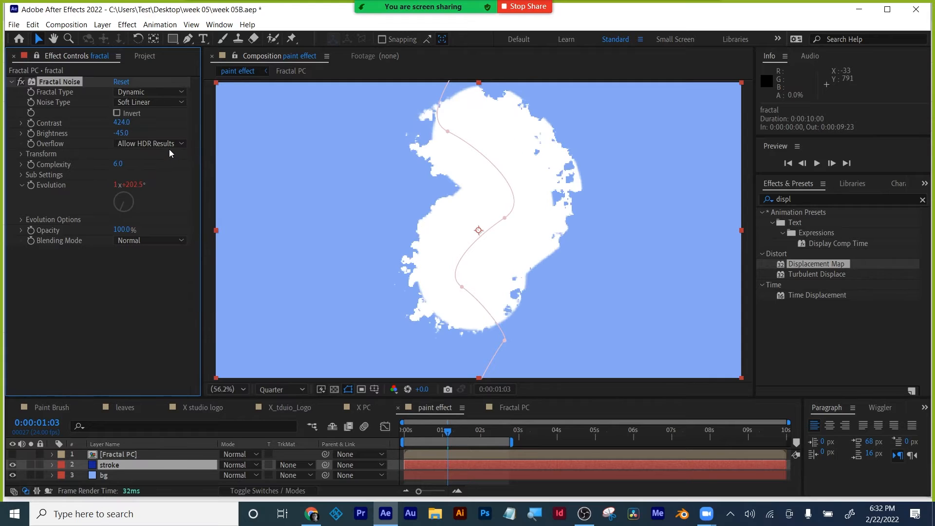
Step: Set the fractal layer's noise type to Spline and preview the stroke from the start up to 0:00:01:04
left_click(158, 103)
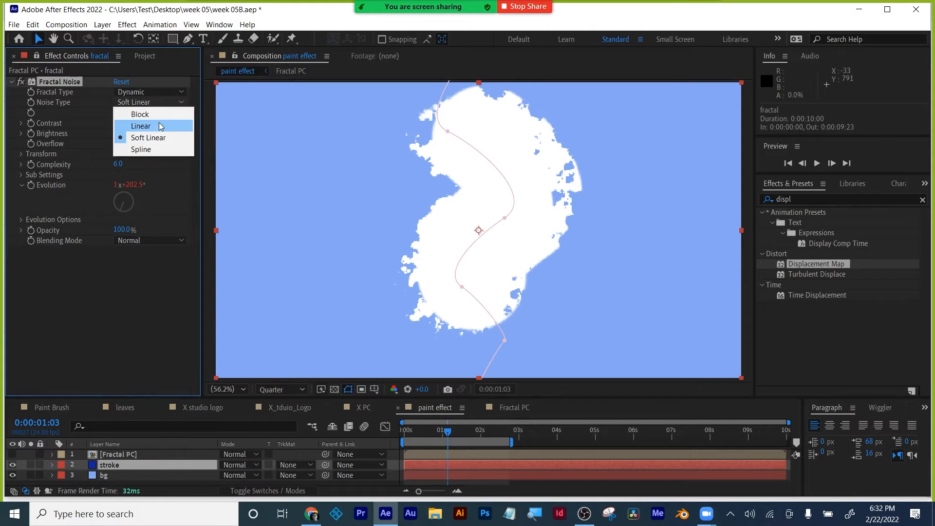
left_click(160, 149)
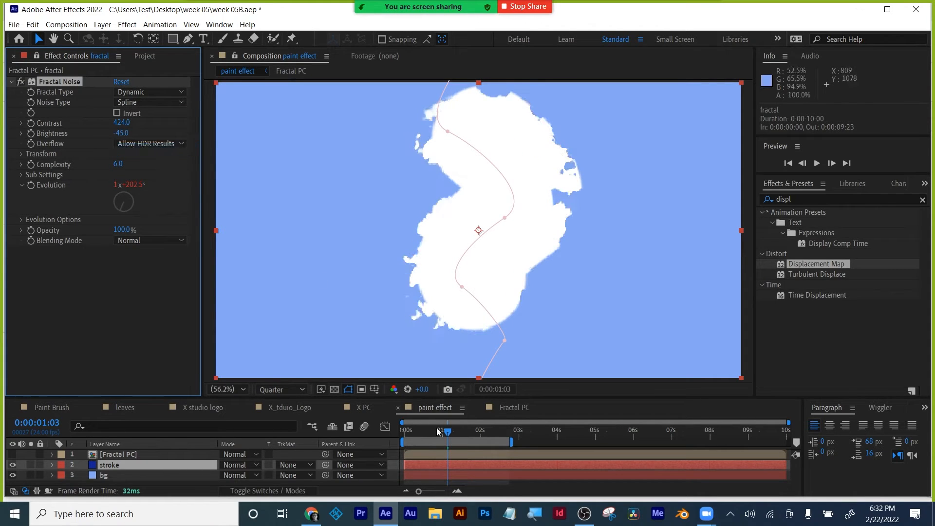
left_click(405, 438)
left_click_drag(405, 439, 448, 431)
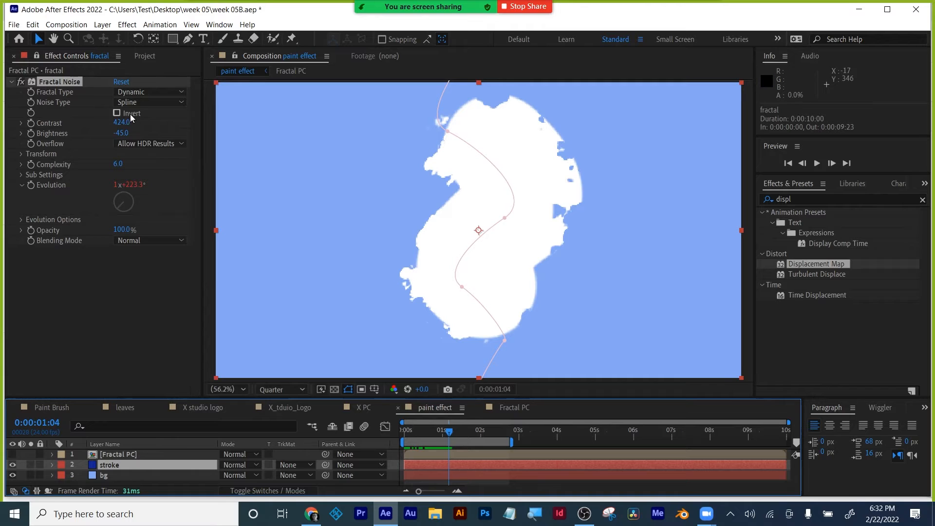
Step: Try the Smeary fractal type, and settle on Turbulent Basic with the Soft Linear noise type
left_click(141, 93)
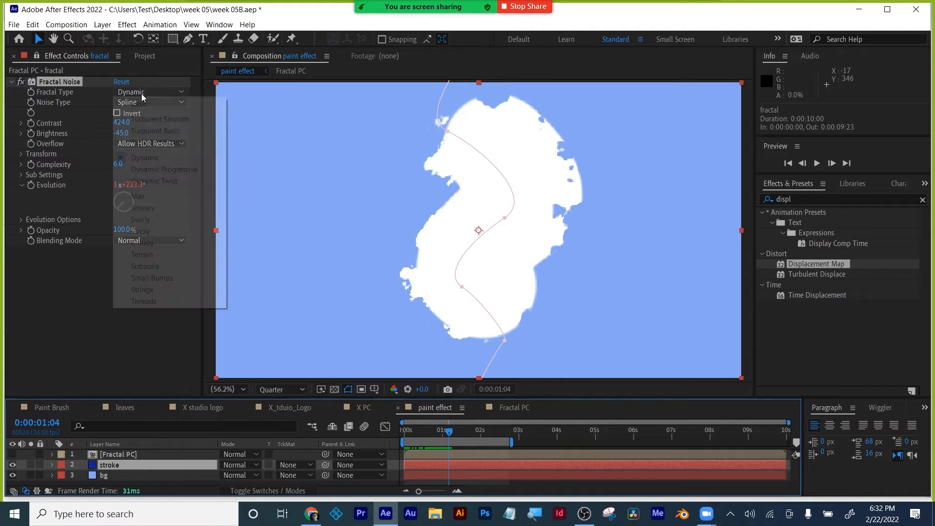
left_click(157, 208)
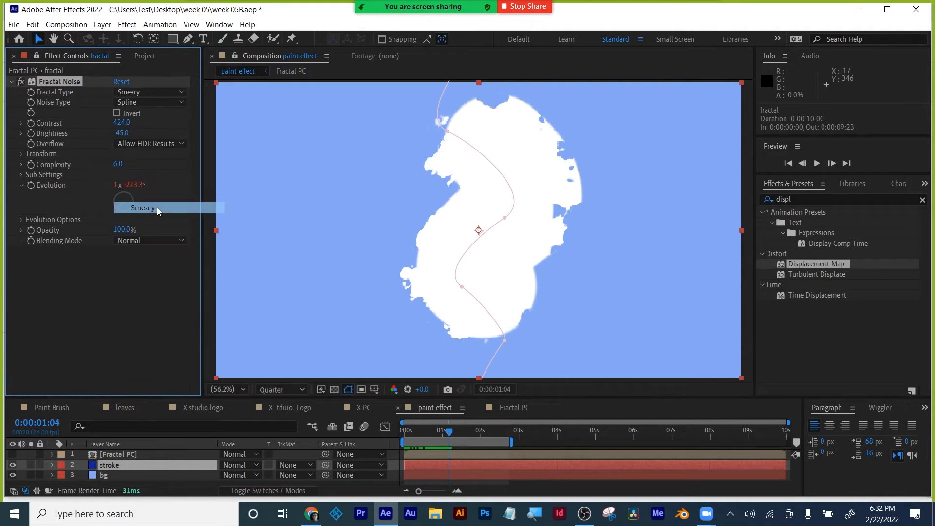
left_click(138, 90)
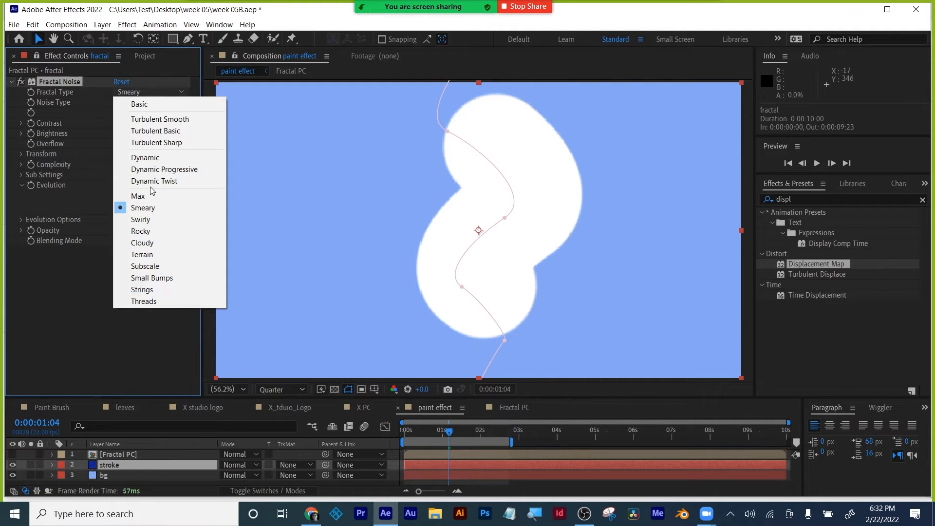
left_click(151, 126)
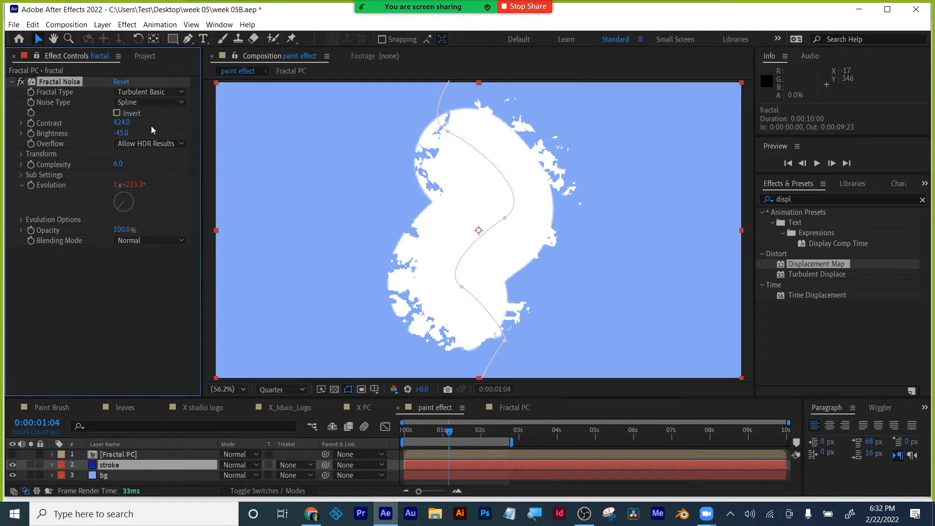
left_click(133, 103)
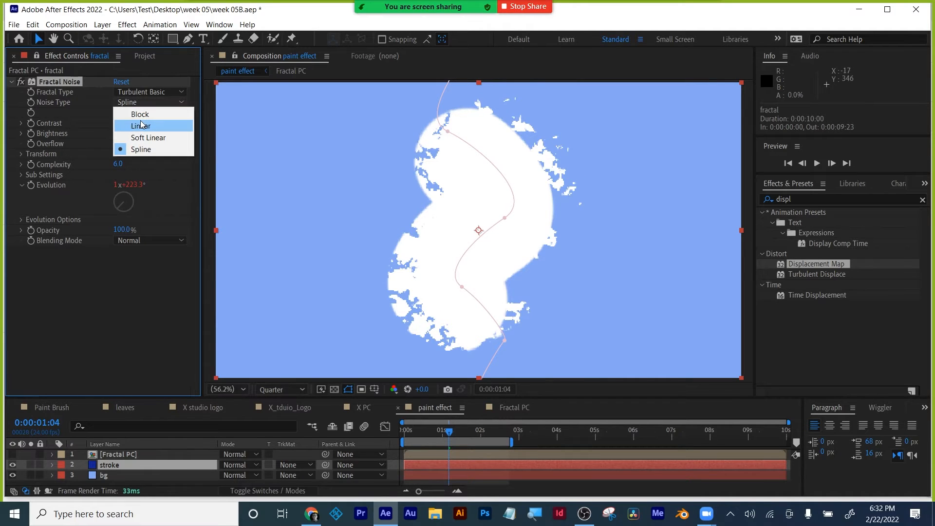
left_click(146, 138)
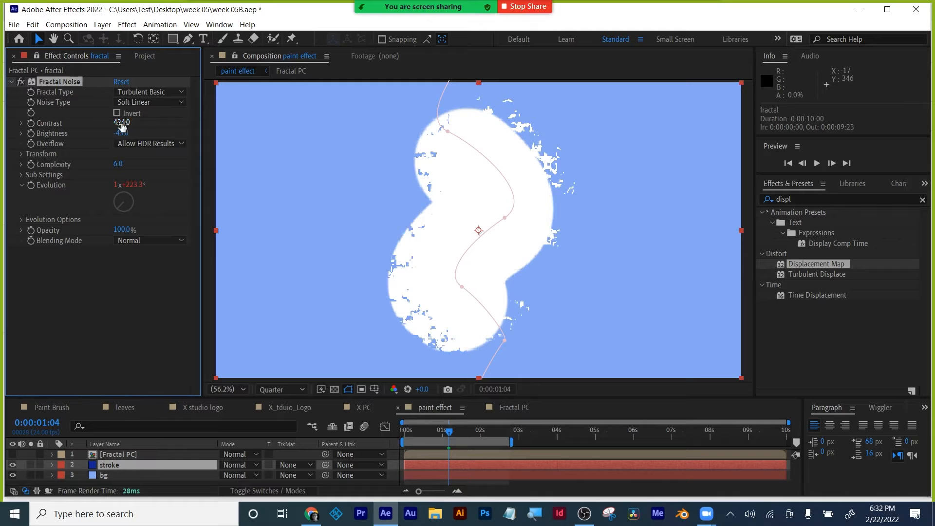
Step: Set the Fractal Noise brightness to -187 and contrast to 354, testing higher and lower contrast values
left_click_drag(122, 127, 291, 116)
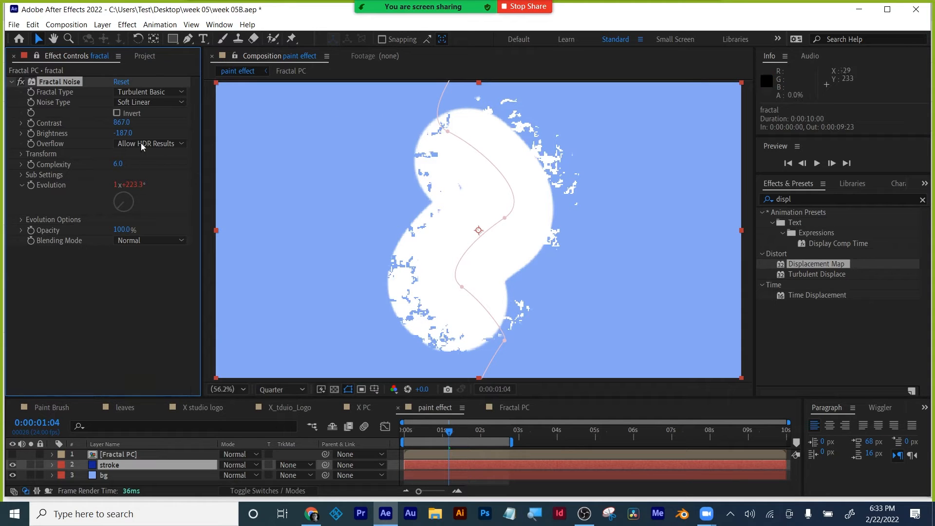
left_click_drag(121, 125, 11, 414)
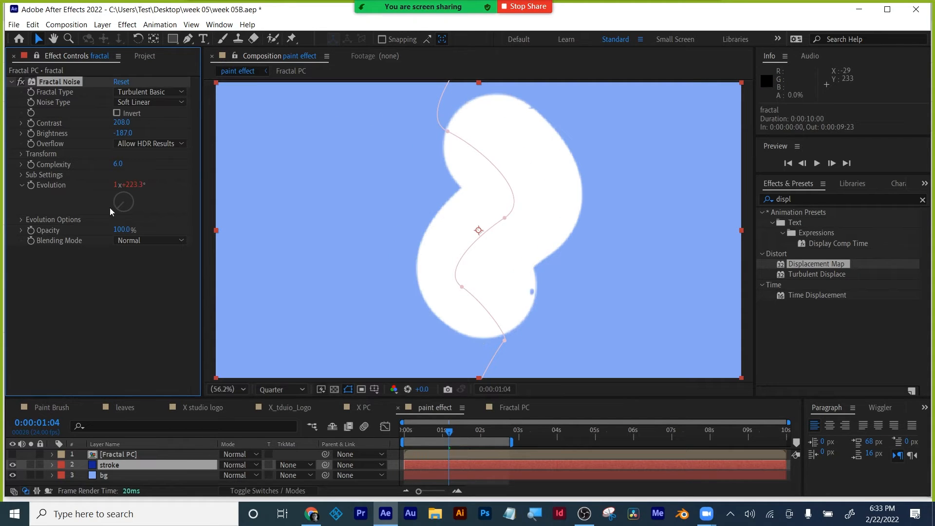
left_click_drag(122, 123, 59, 228)
left_click_drag(117, 122, 203, 121)
mouse_move(125, 126)
left_mouse_down()
mouse_move(188, 119)
mouse_move(134, 123)
left_mouse_up()
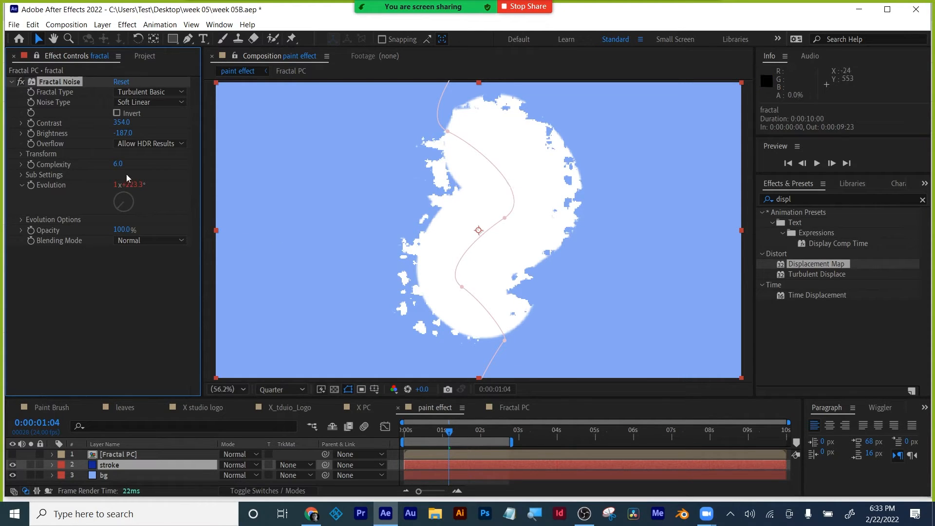
Step: Set the Fractal Noise complexity to 9 and preview the stroke animation up to 0:00:01:07
left_click(117, 164)
type("3")
key("Return")
left_click(119, 164)
type("6")
key("Return")
left_click(411, 434)
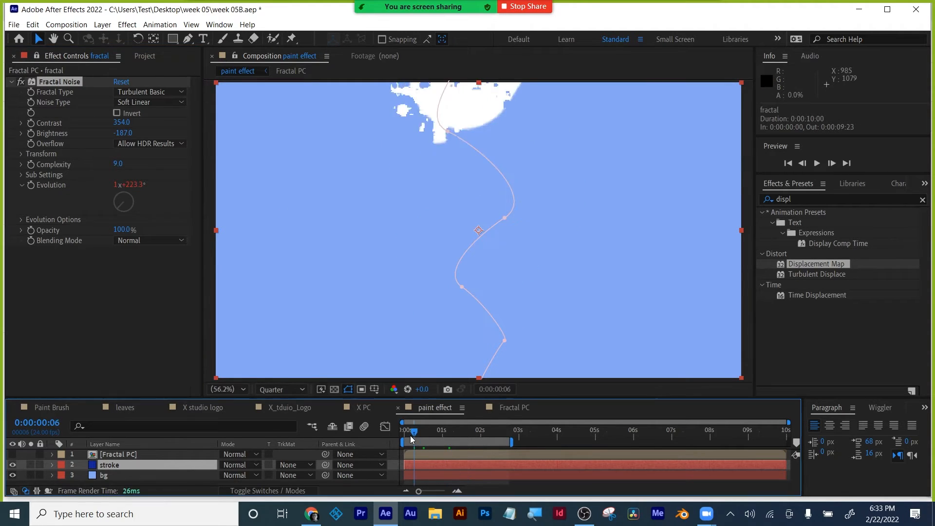
left_click_drag(409, 435, 453, 432)
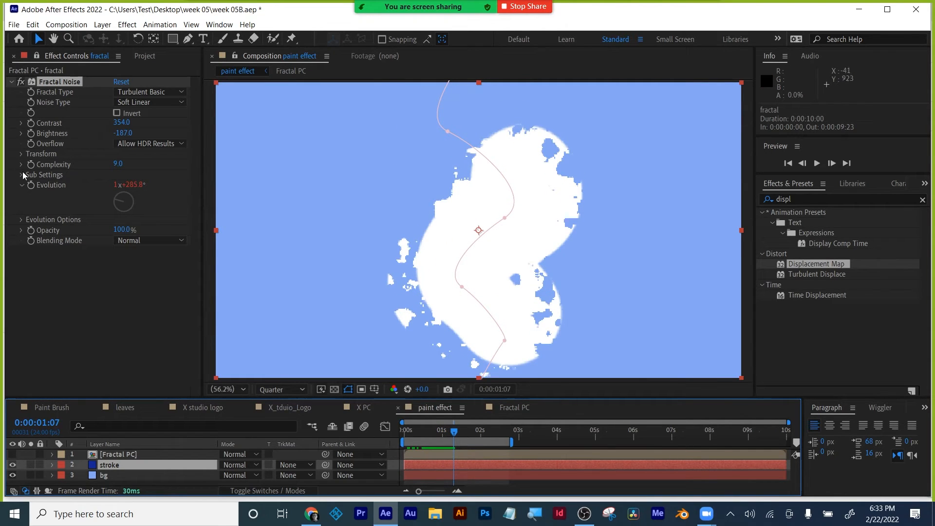
Step: Try noise scales of 291 and 27, settle on a scale of 199, and preview the stroke up to 0:00:01:03
left_click(20, 155)
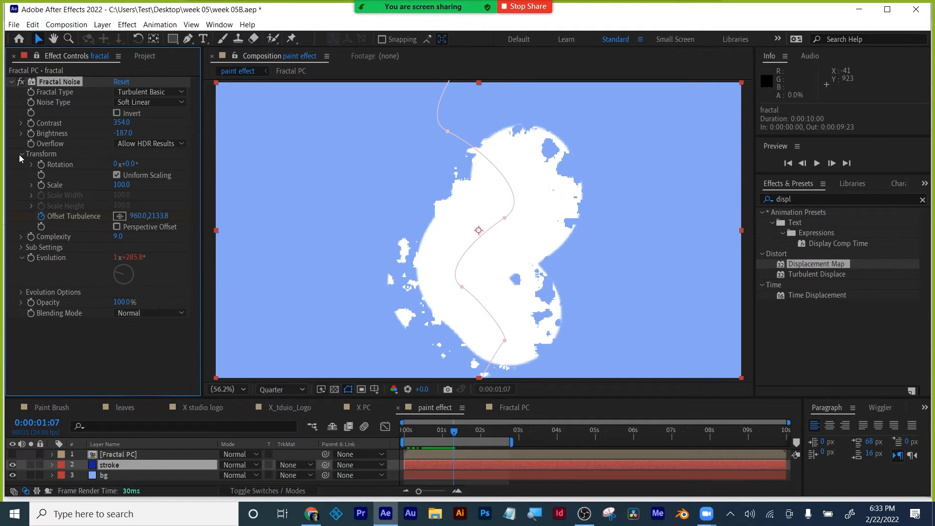
left_click_drag(122, 187, 145, 186)
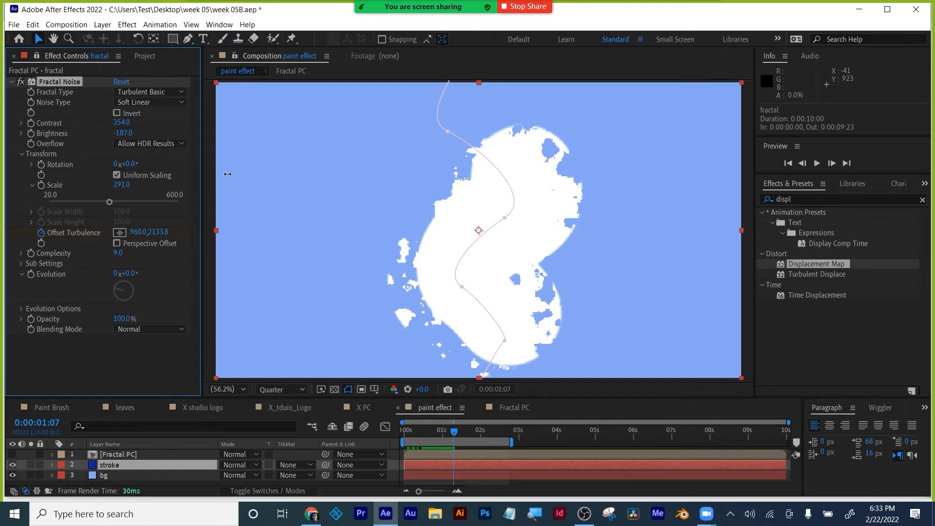
mouse_move(454, 431)
left_mouse_down()
mouse_move(408, 432)
mouse_move(451, 435)
left_mouse_up()
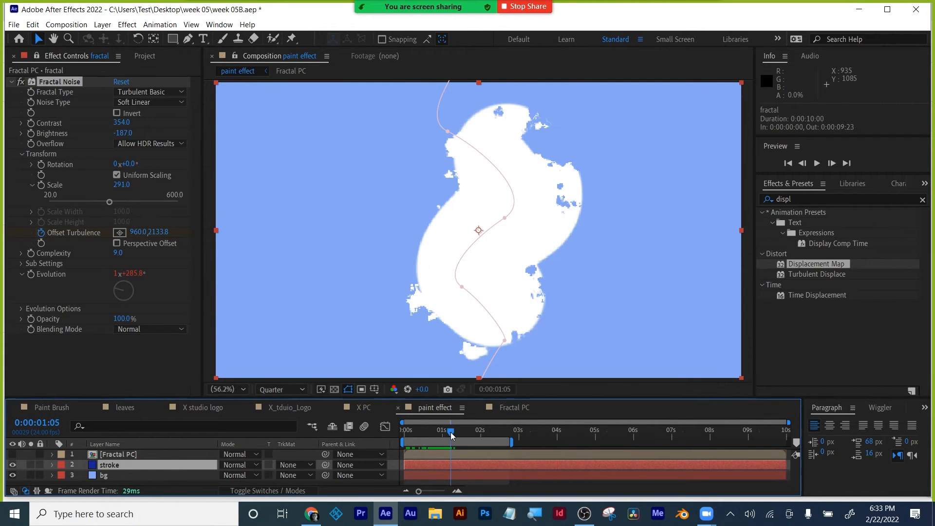
left_click_drag(117, 185, 24, 242)
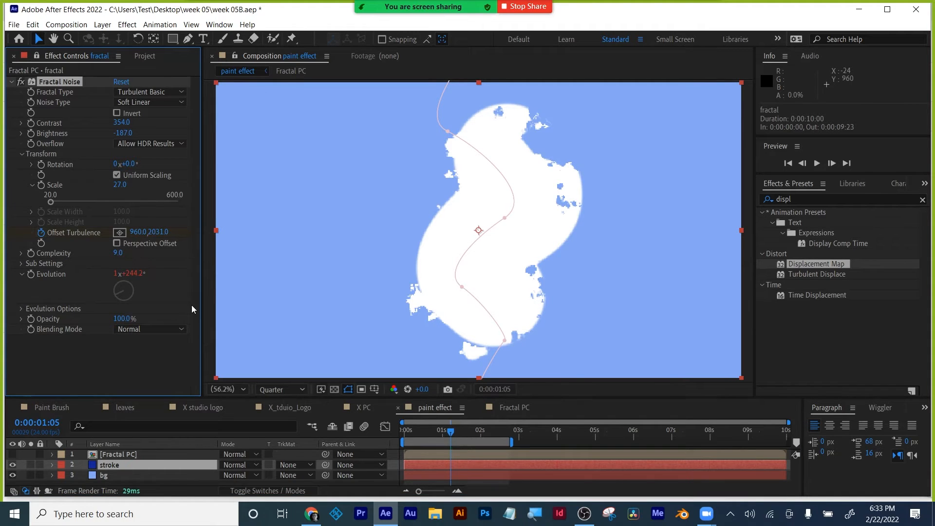
mouse_move(463, 436)
left_mouse_down()
mouse_move(413, 435)
mouse_move(452, 432)
left_mouse_up()
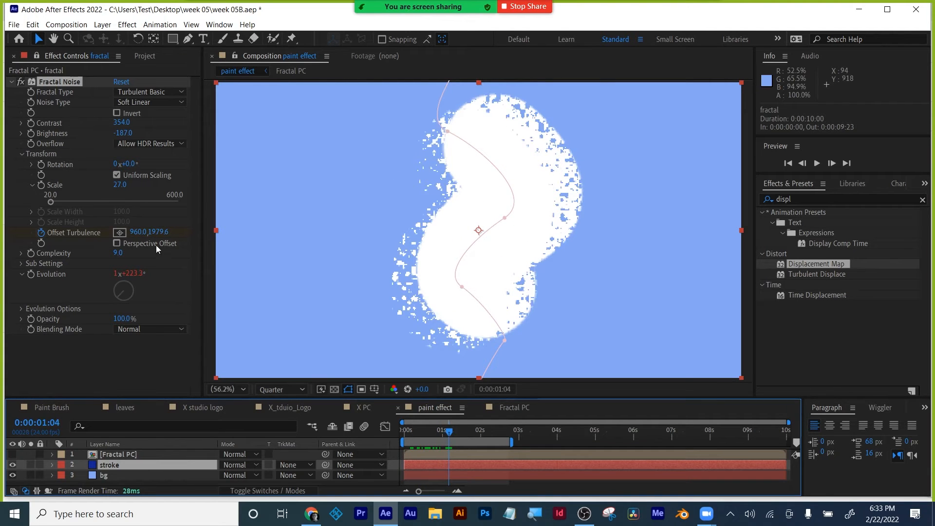
left_click_drag(125, 184, 169, 185)
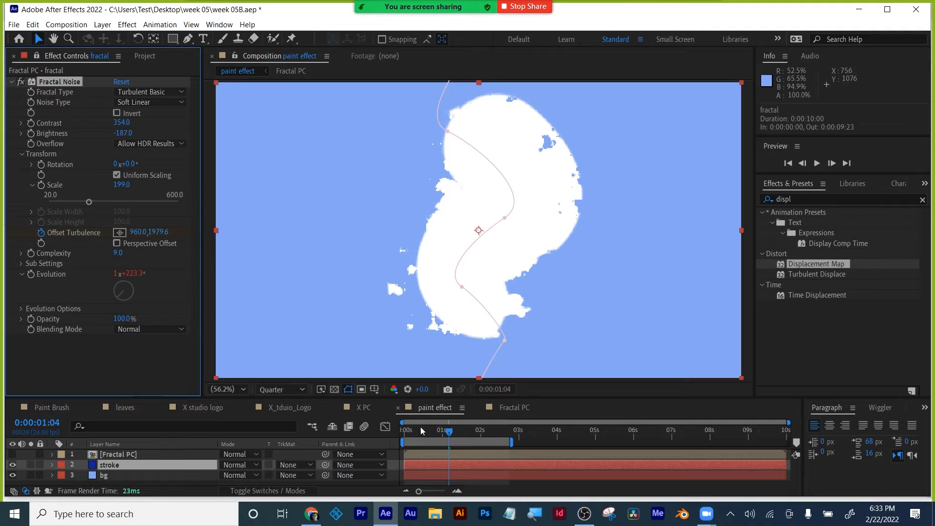
left_click_drag(420, 427, 448, 434)
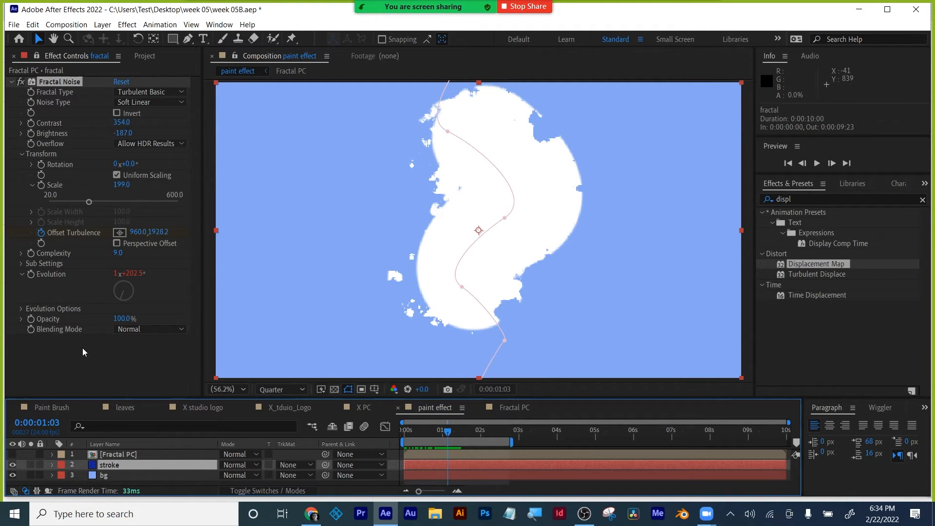
Step: Try the Screen, Color Dodge and Add blending modes on the Fractal Noise effect, and undo these changes
left_click(153, 329)
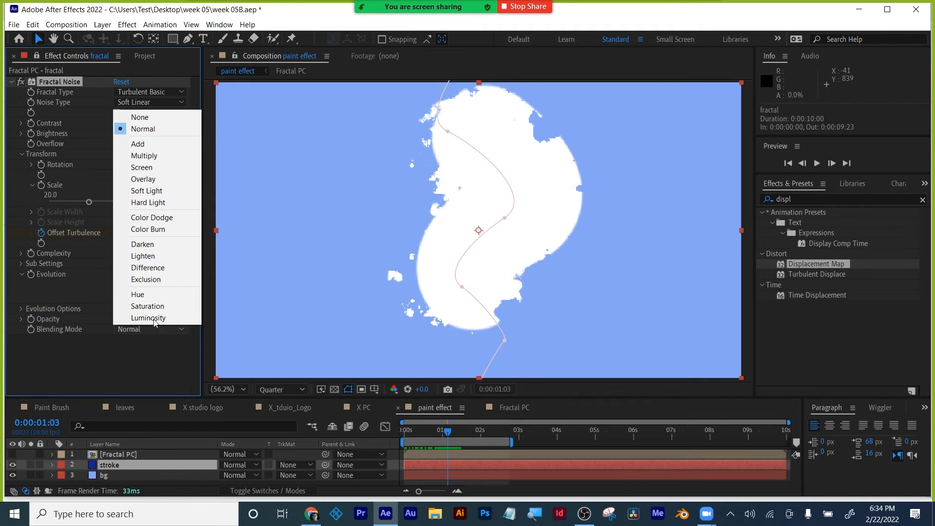
left_click(150, 167)
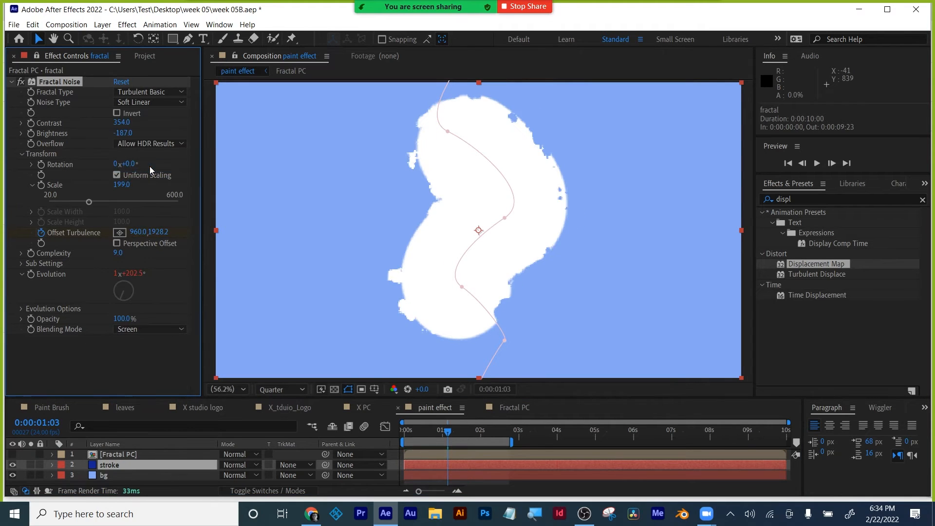
left_click(146, 329)
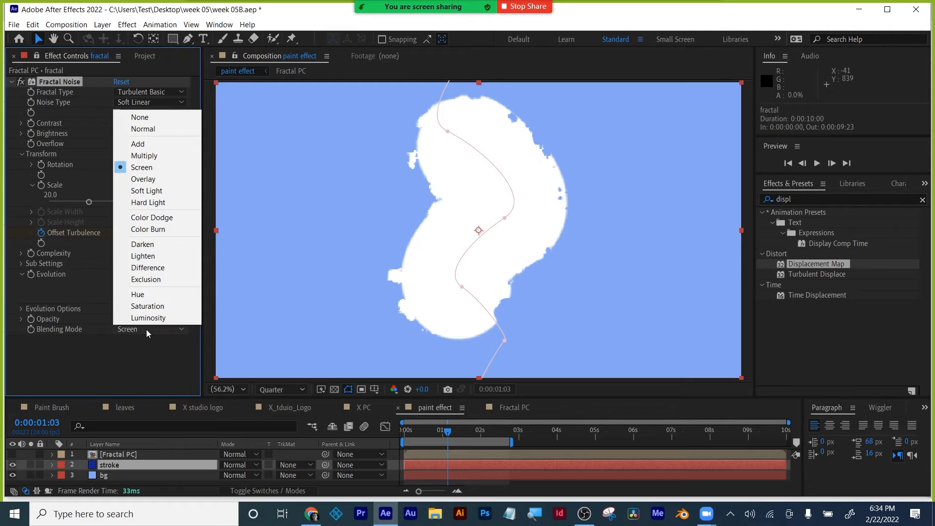
left_click(154, 217)
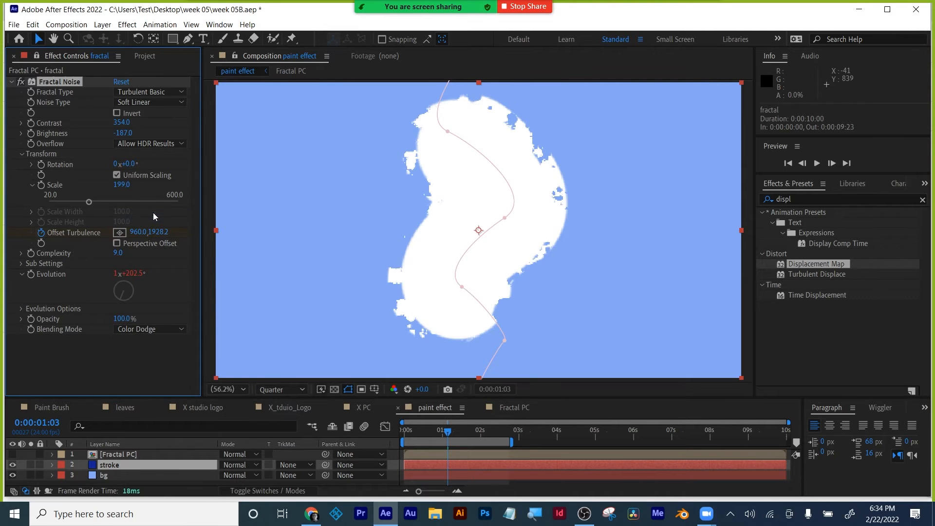
left_click(136, 325)
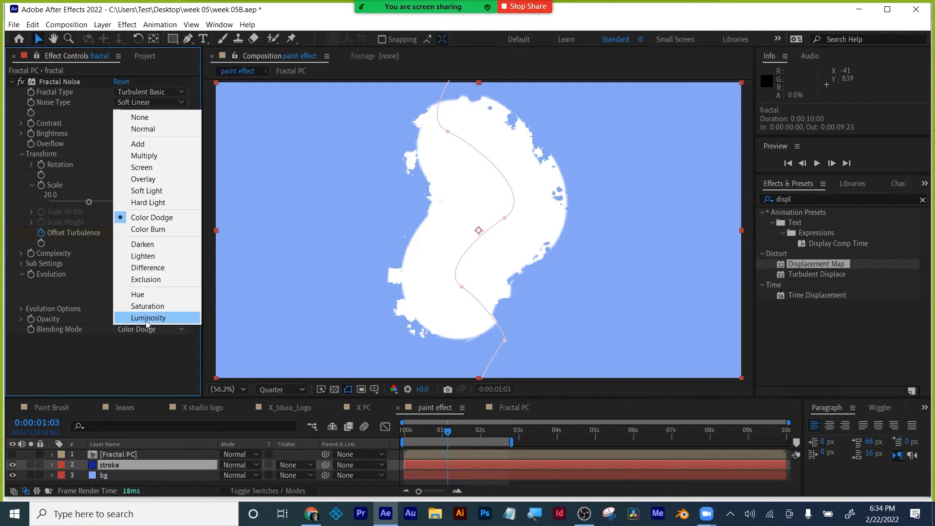
left_click(153, 145)
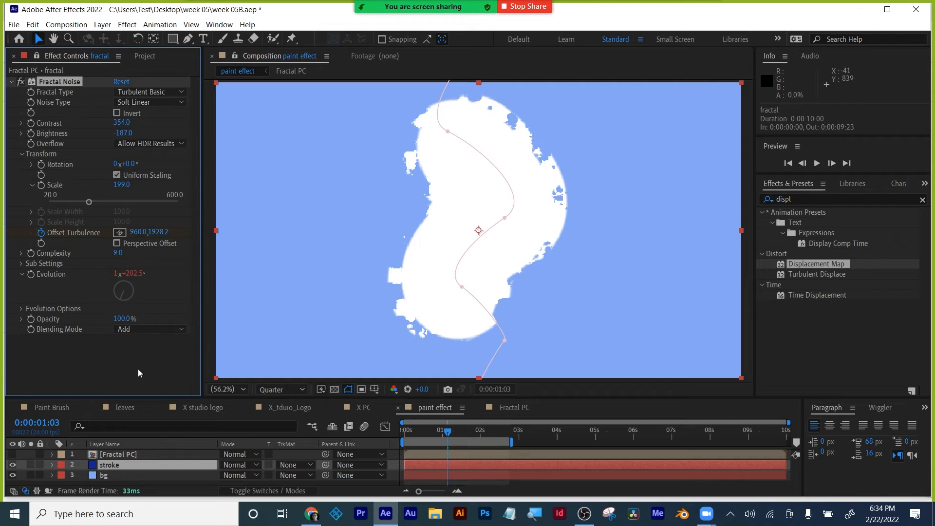
key("ctrl+z")
key("ctrl+z")
key("ctrl+z")
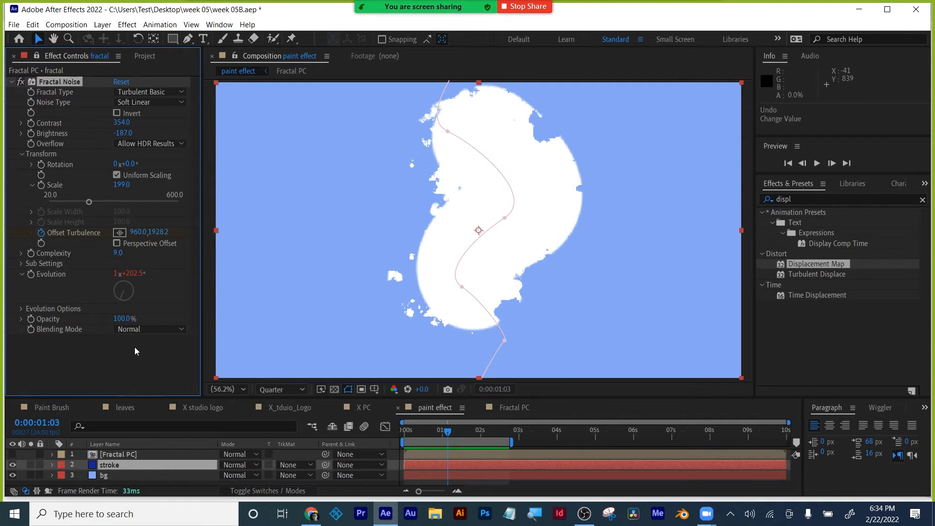
Step: Unlock the effect settings from the fractal layer, show the stroke layer's effects, and preview the animation around 0:00:00:22
left_click_drag(424, 439, 452, 448)
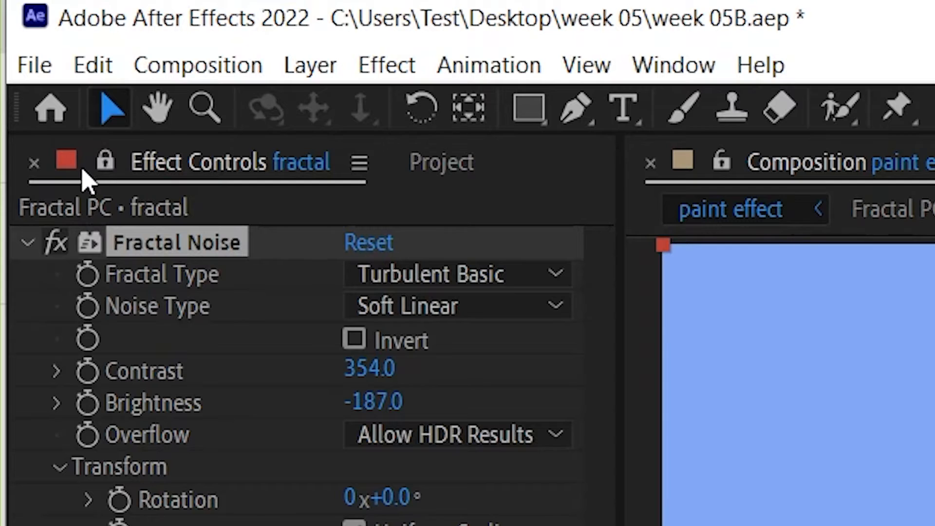
left_click(104, 159)
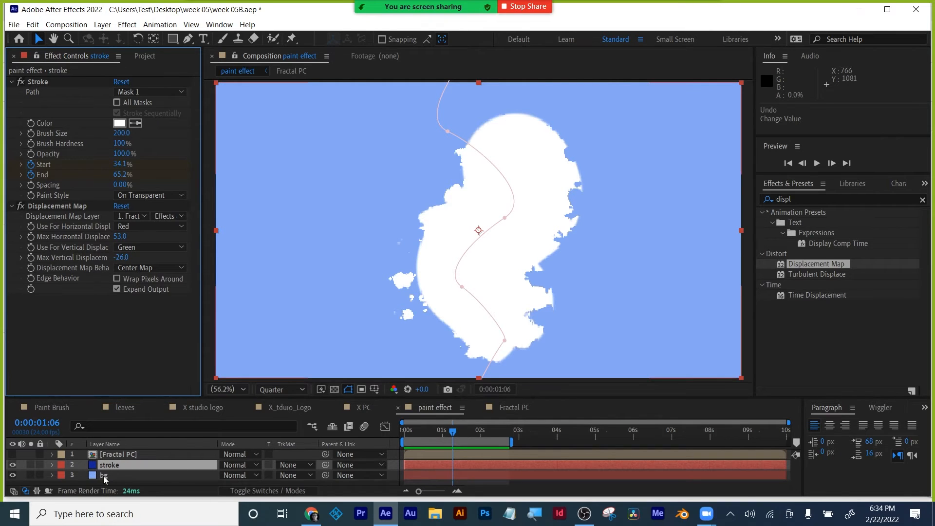
left_click(103, 475)
left_click(104, 466)
left_click(111, 455)
left_click(112, 463)
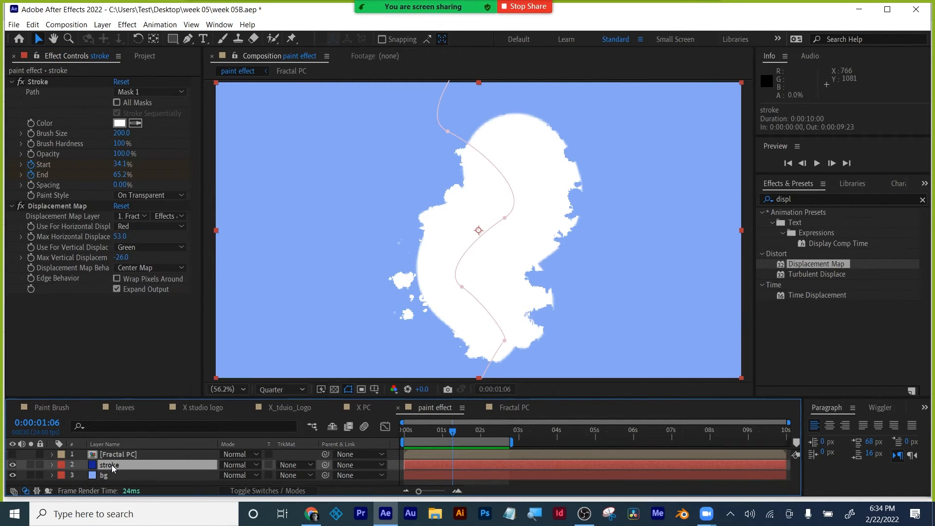
mouse_move(451, 432)
left_mouse_down()
mouse_move(471, 430)
mouse_move(450, 423)
left_mouse_up()
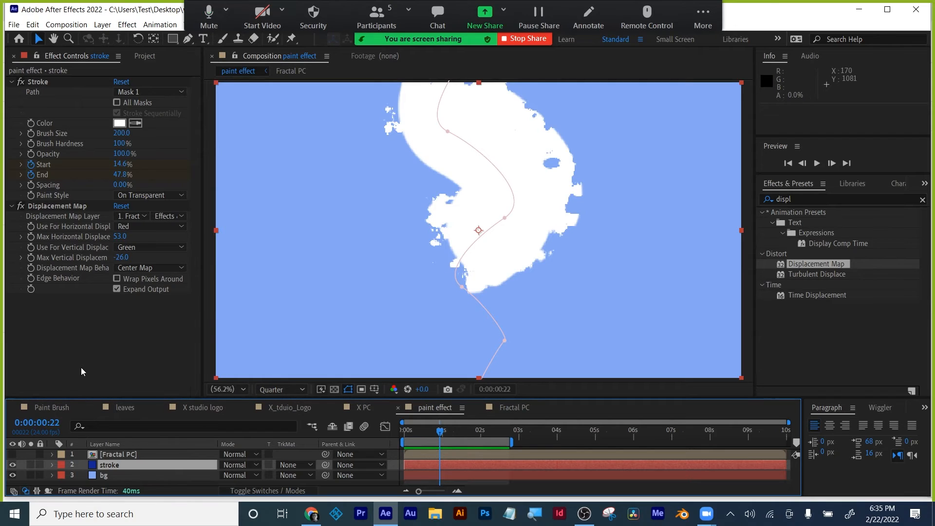
Step: Change the stroke layer's Stroke effect color to a medium blue, 3477E5
left_click(109, 466)
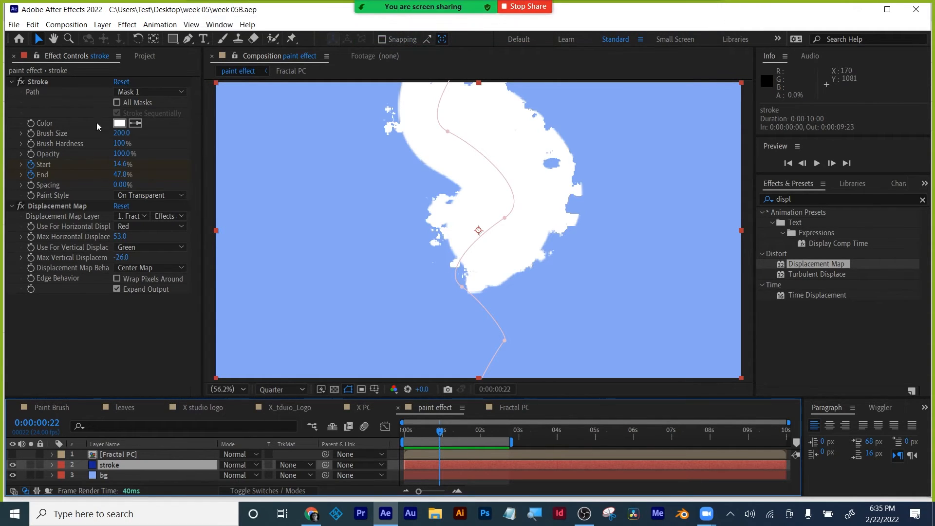
left_click(118, 124)
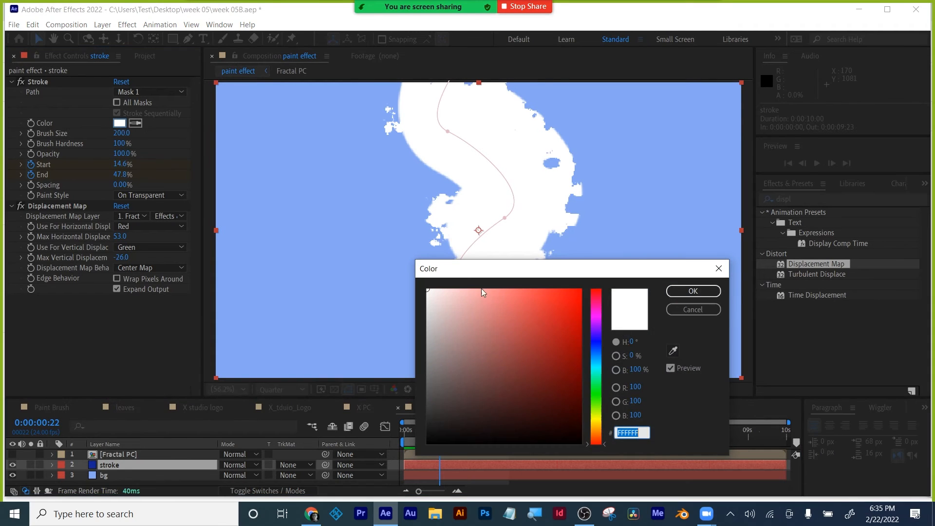
mouse_move(599, 373)
left_mouse_down()
mouse_move(595, 350)
mouse_move(557, 330)
mouse_move(567, 339)
mouse_move(575, 317)
mouse_move(544, 303)
left_mouse_up()
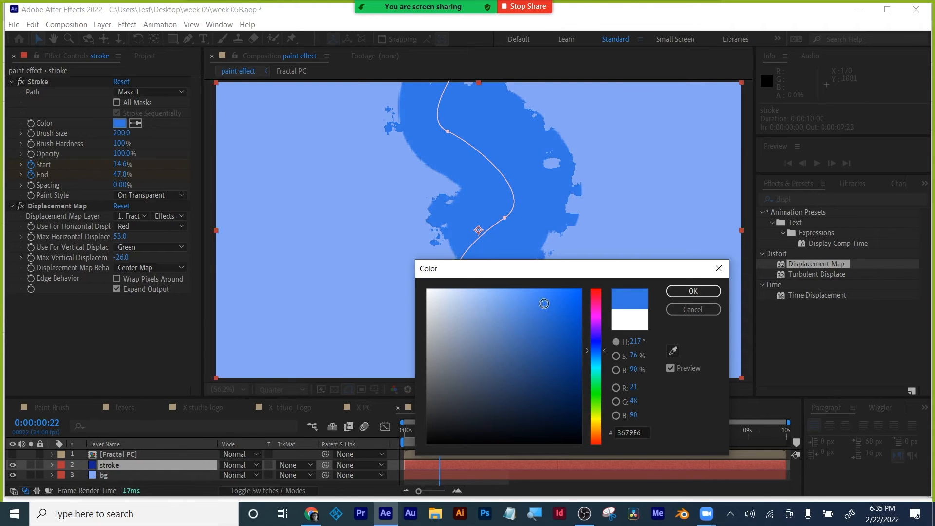
left_click(693, 291)
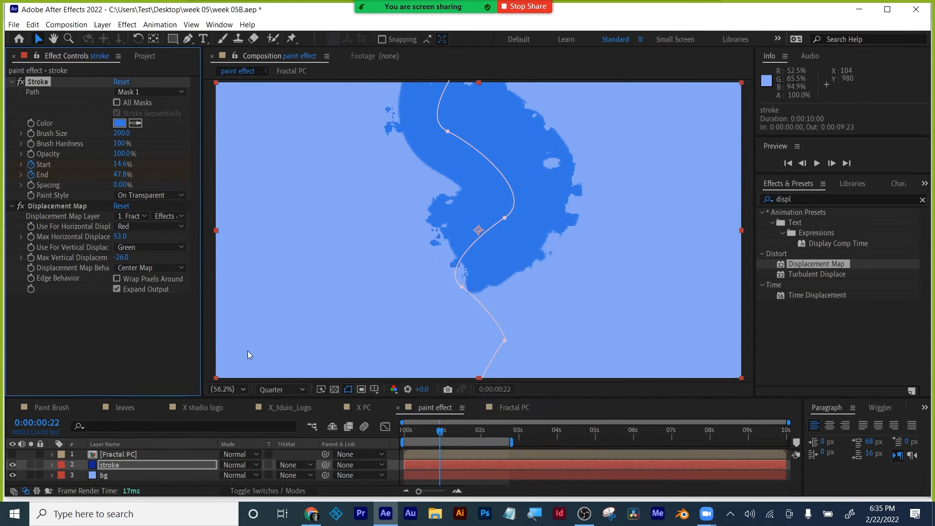
Step: Set the Displacement Map's Max Vertical Displacement to 155 on the stroke layer and preview the animation
mouse_move(440, 433)
left_mouse_down()
mouse_move(404, 435)
mouse_move(457, 433)
mouse_move(447, 433)
left_mouse_up()
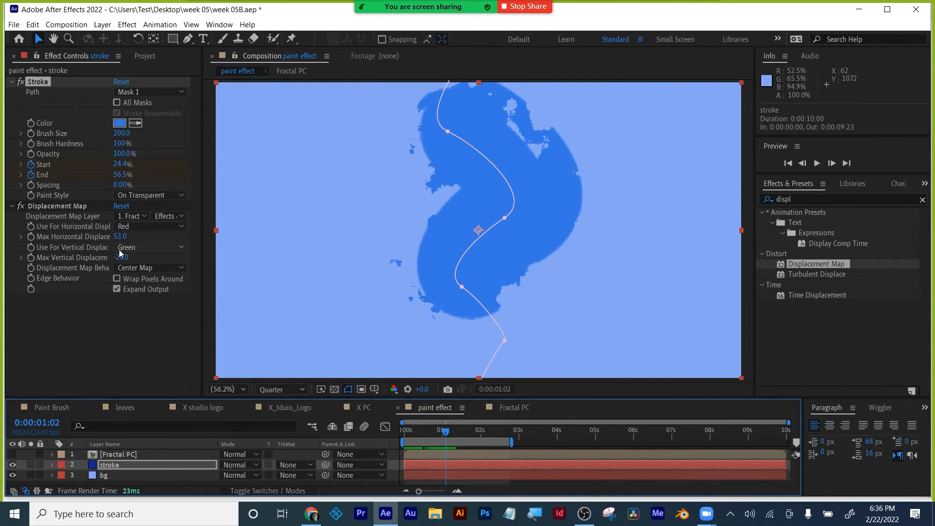
left_click_drag(121, 257, 241, 261)
left_click_drag(438, 431, 470, 428)
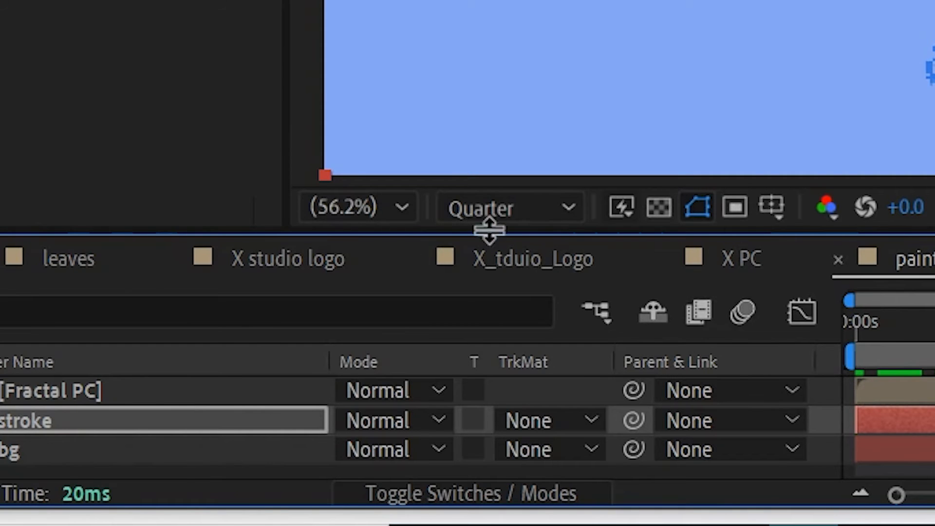
Step: Check the displaced stroke at Full resolution, then preview it at Quarter resolution and return to 0:00:00:00
left_click(493, 215)
left_click(504, 277)
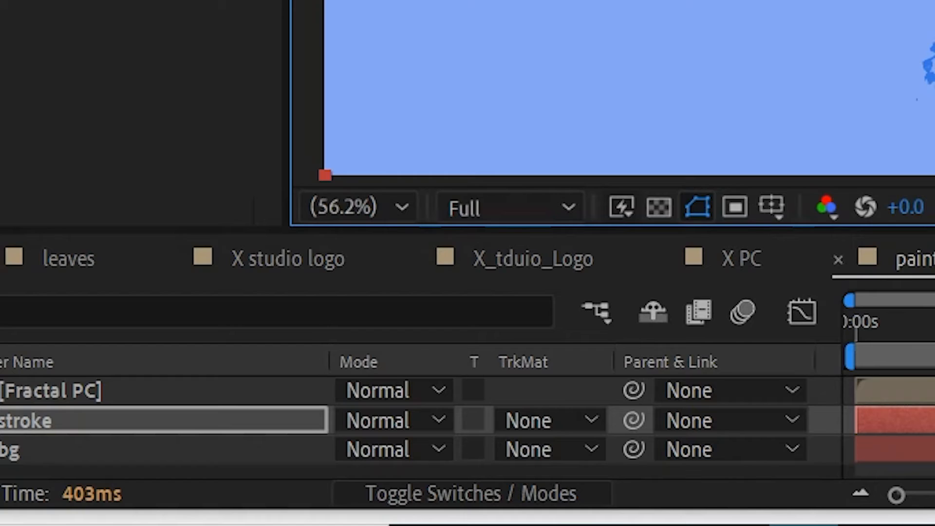
left_click_drag(471, 432, 443, 432)
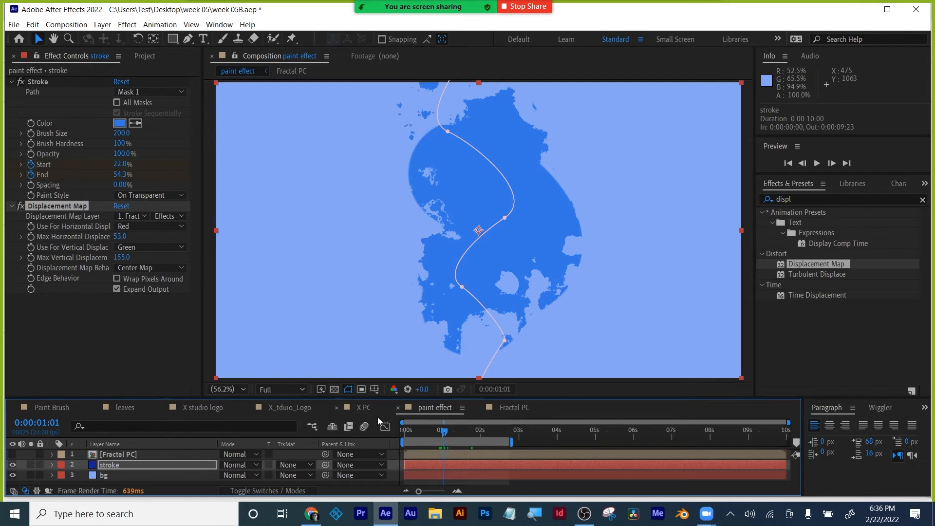
left_click(285, 388)
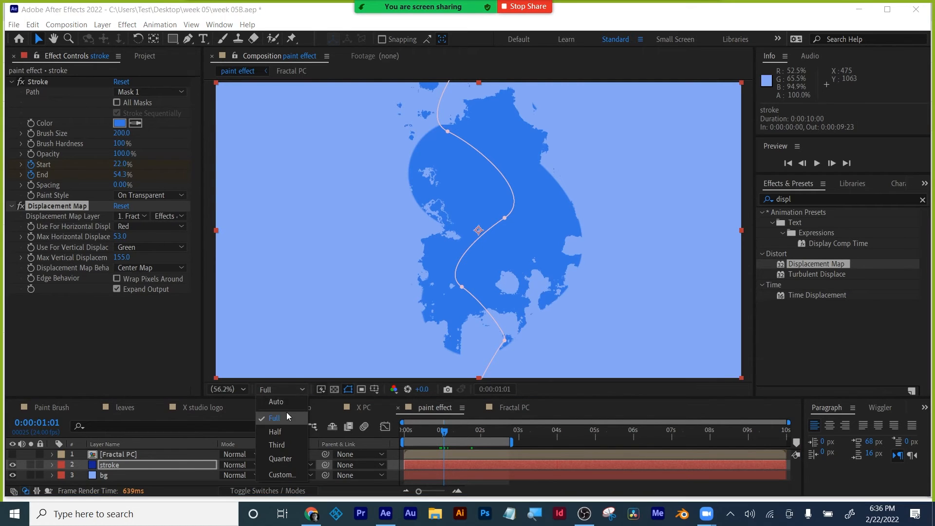
left_click(279, 458)
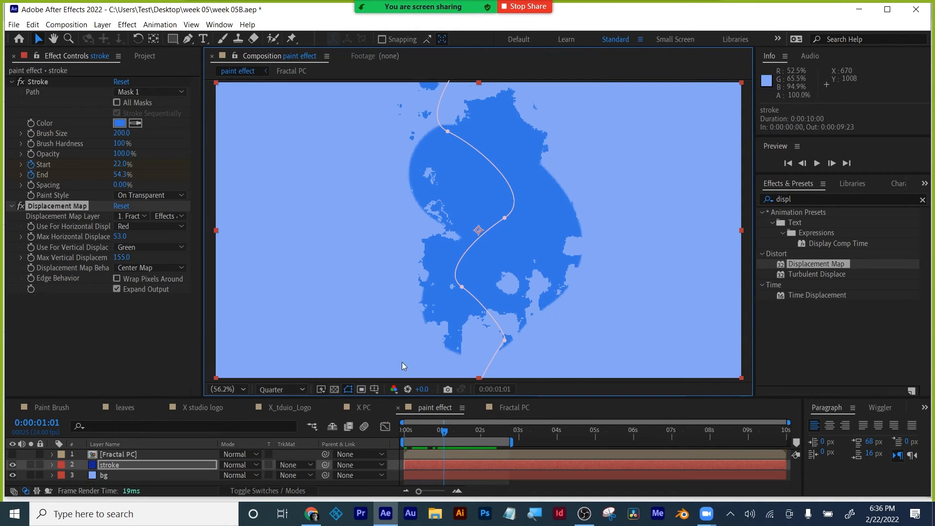
left_click_drag(441, 421, 402, 435)
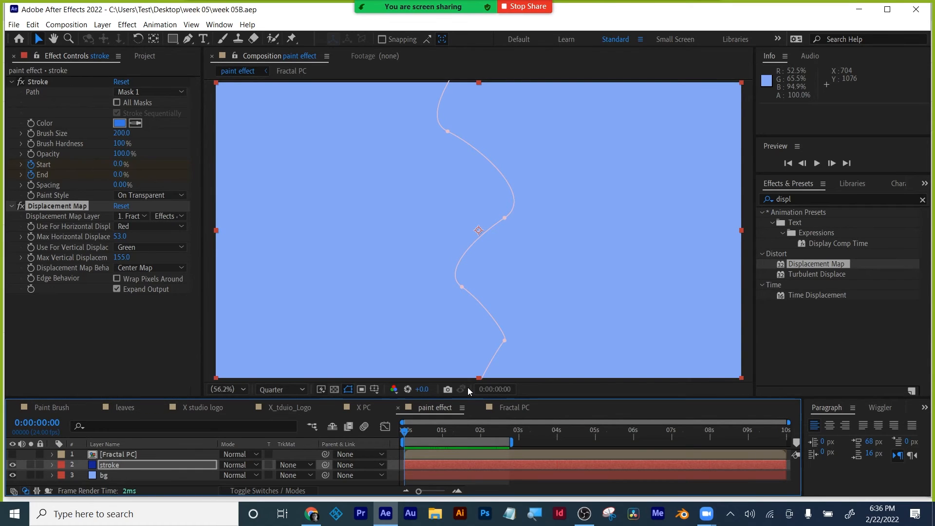
Step: Duplicate the stroke layer and change the duplicate's stroke color to a lighter blue, 66A0FF
left_click(110, 466)
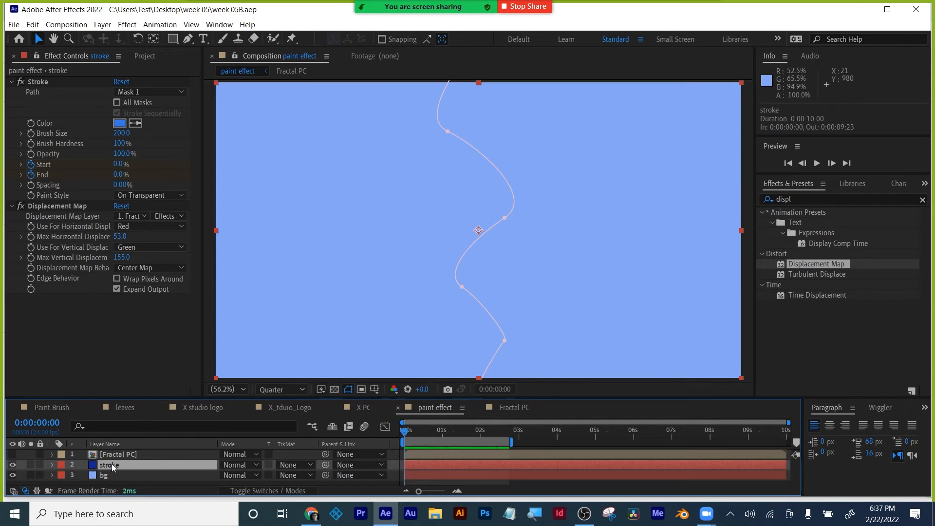
key("ctrl+d")
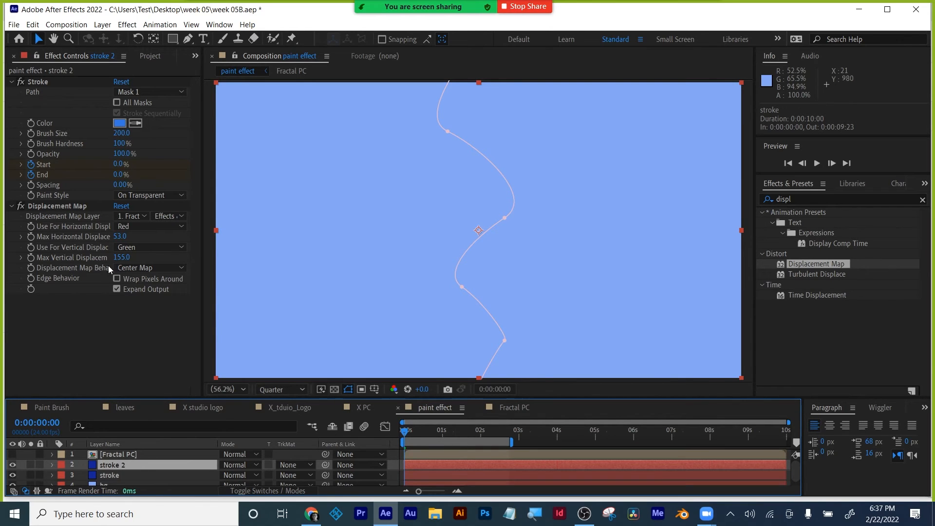
left_click(118, 124)
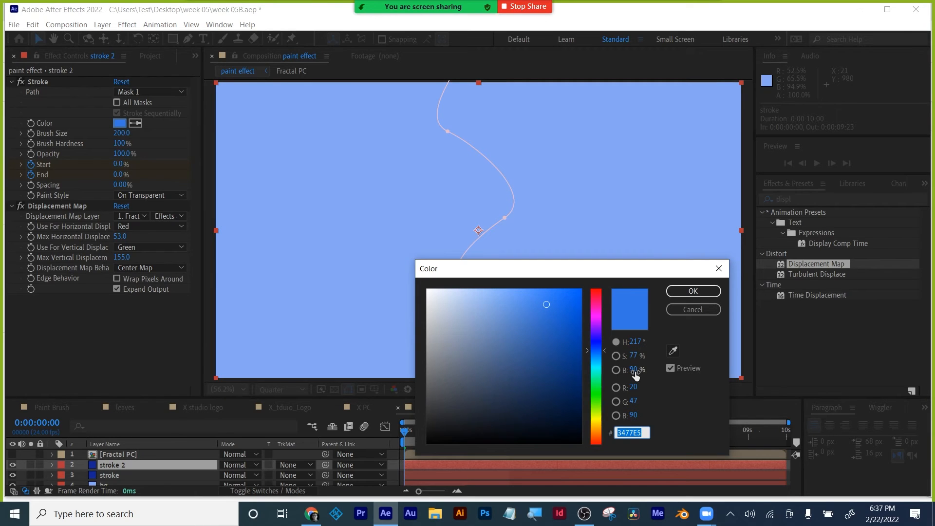
left_click_drag(635, 375, 622, 356)
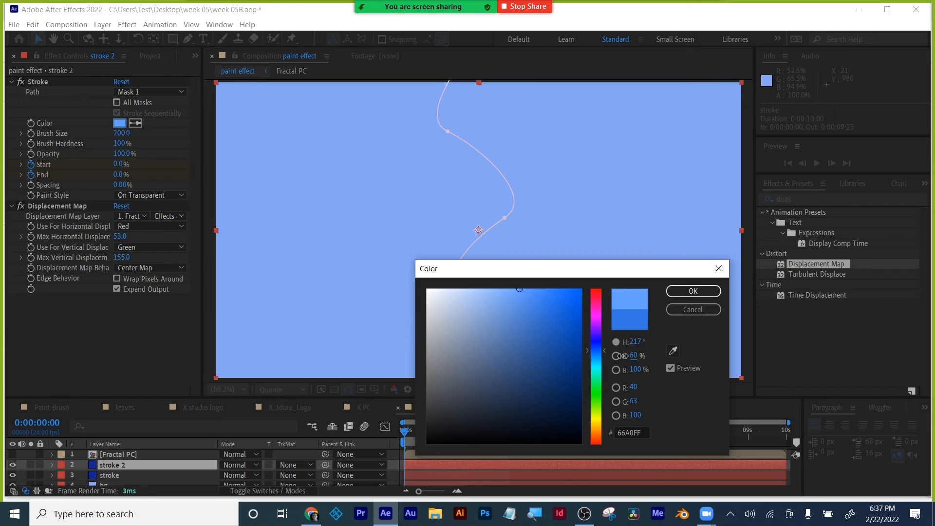
left_click(692, 291)
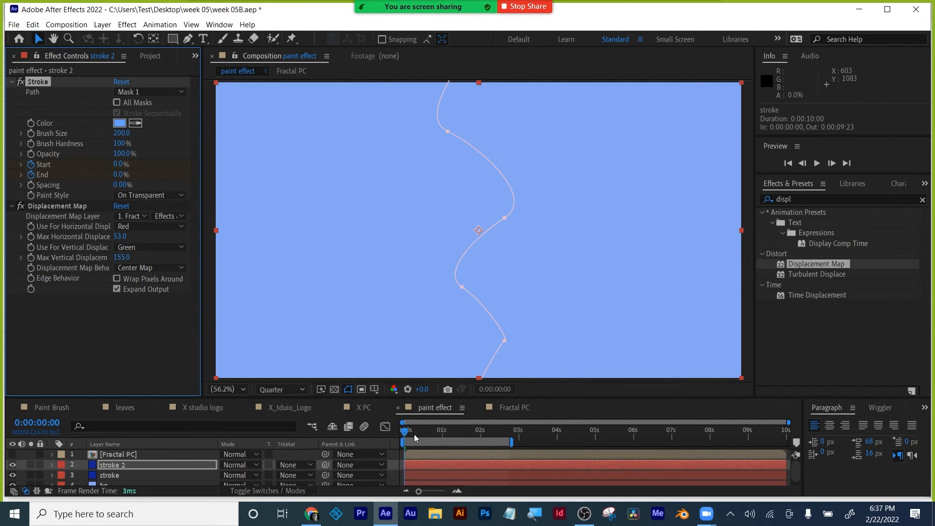
Step: Set the duplicate stroke's brush size to 154.2 at 0:00:00:18, and show the composition at Full resolution
left_click_drag(417, 435, 435, 437)
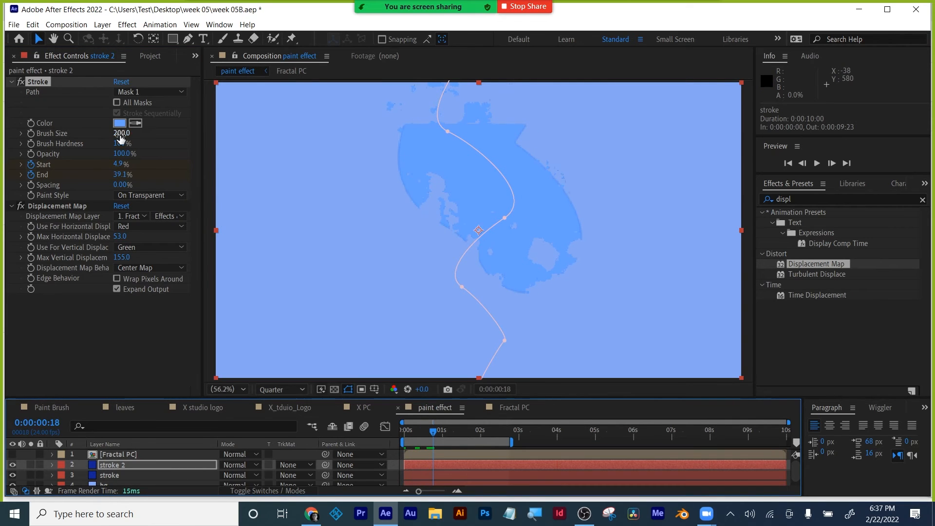
mouse_move(118, 133)
left_mouse_down()
mouse_move(3, 159)
mouse_move(1, 214)
left_mouse_up()
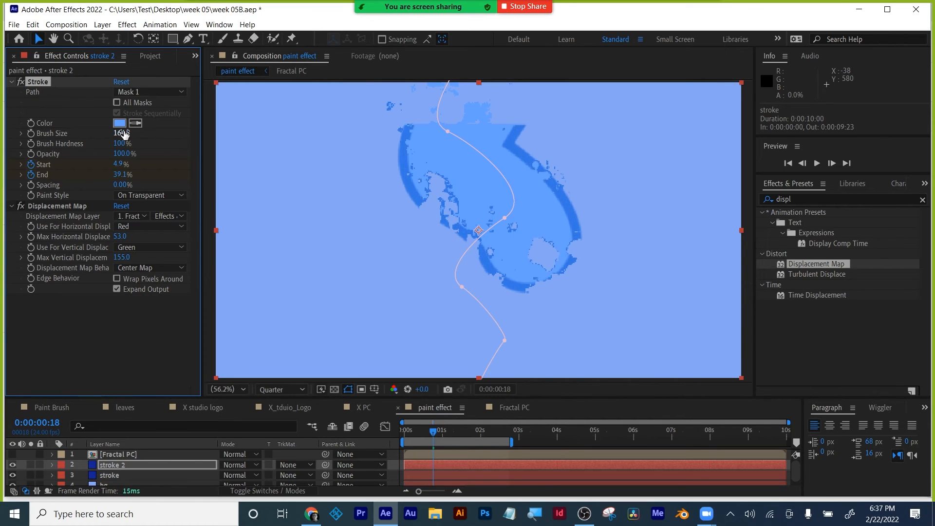
mouse_move(123, 134)
left_mouse_down()
mouse_move(61, 158)
mouse_move(82, 151)
left_mouse_up()
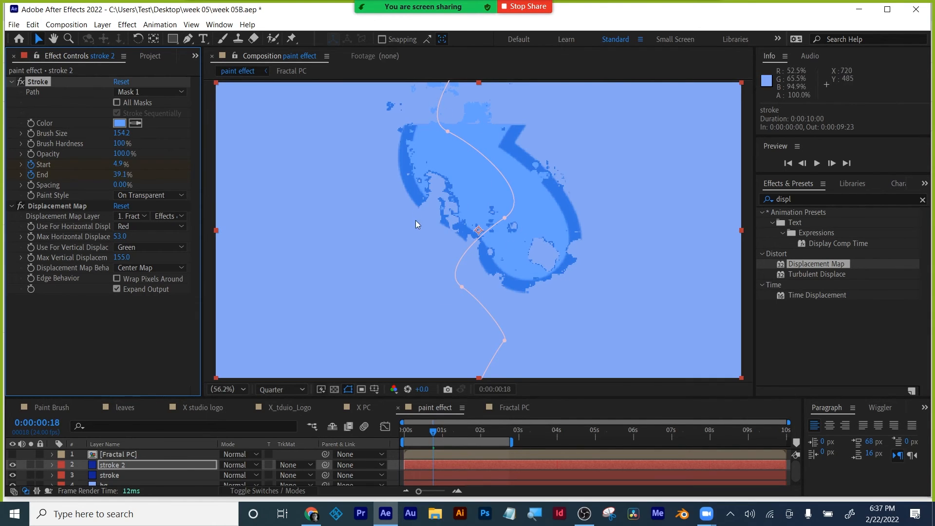
left_click(278, 390)
left_click(280, 417)
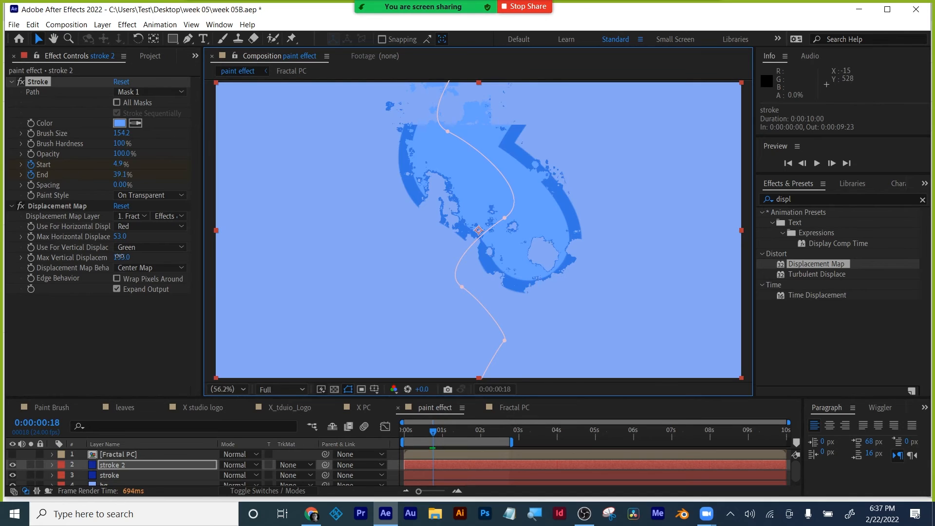
Step: Set the duplicate's Max Horizontal and Vertical Displacement to 63 and 199 after testing 13 and 138, and reduce its brush size to 145.6
left_click_drag(119, 256, 140, 255)
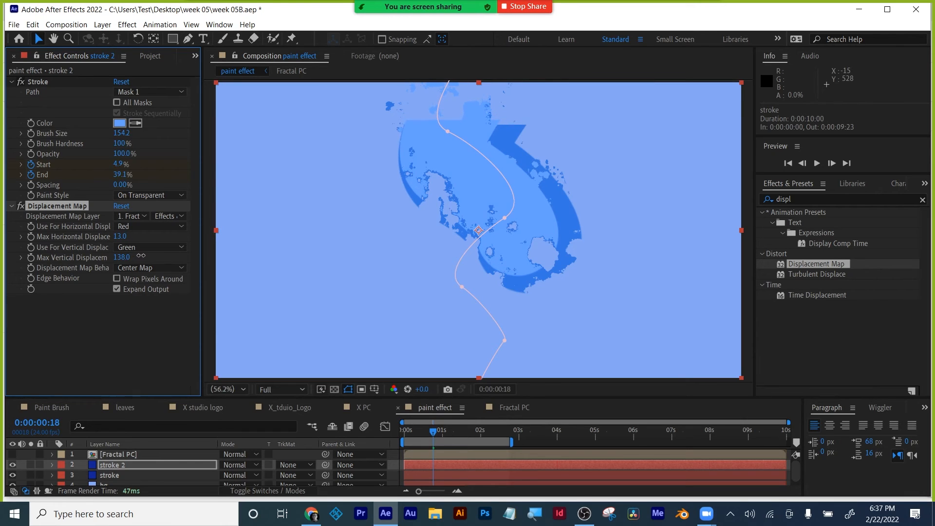
mouse_move(429, 430)
left_mouse_down()
mouse_move(409, 431)
mouse_move(445, 430)
left_mouse_up()
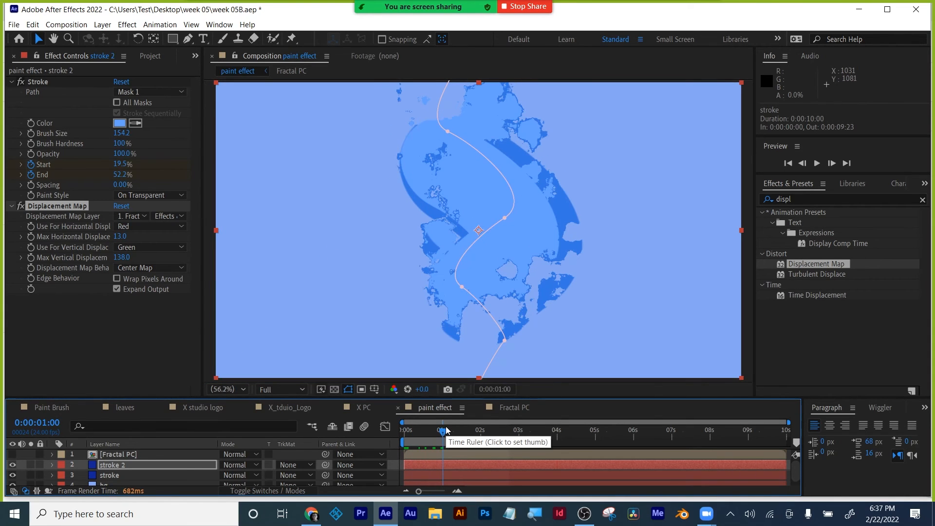
left_click_drag(121, 258, 132, 256)
mouse_move(142, 253)
left_mouse_down()
mouse_move(152, 250)
mouse_move(122, 239)
mouse_move(148, 237)
left_mouse_up()
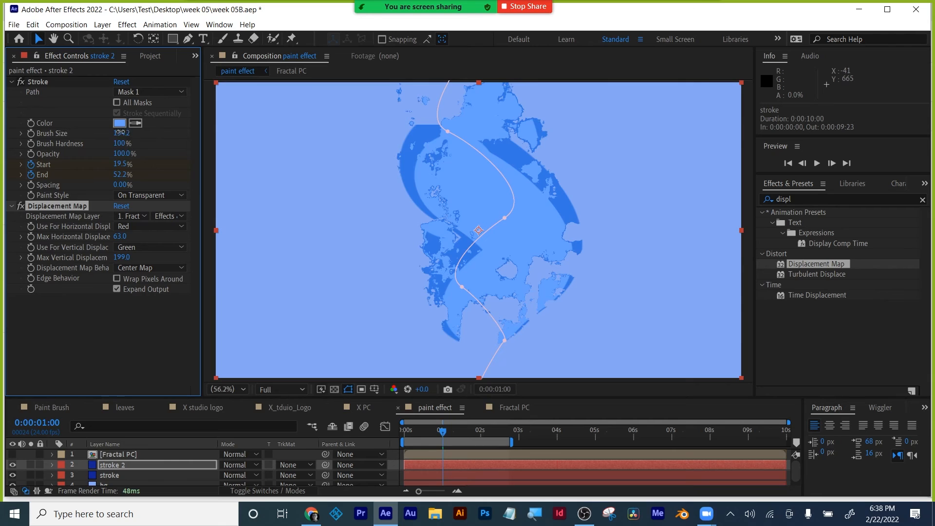
left_click_drag(119, 131, 80, 142)
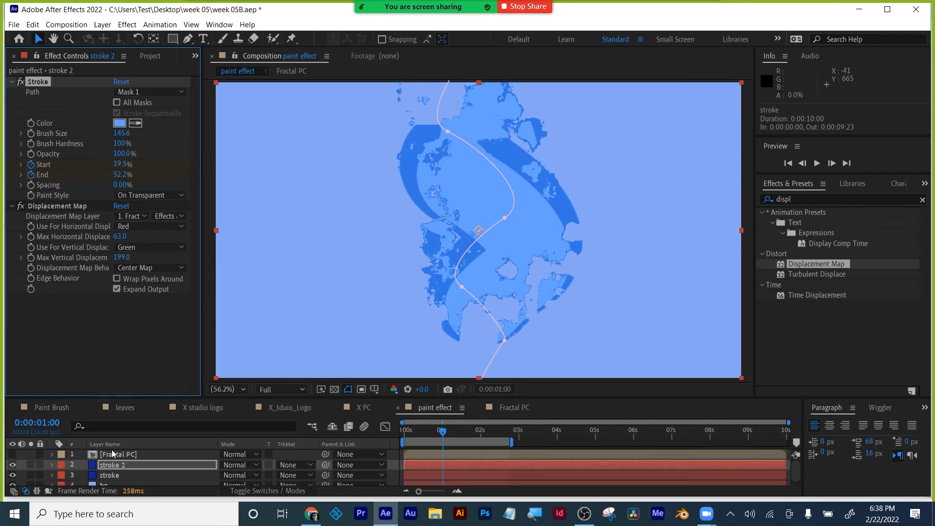
Step: Duplicate the stroke 2 layer and change the duplicate's stroke color to a lighter blue, 86B0F5
key("ctrl+d")
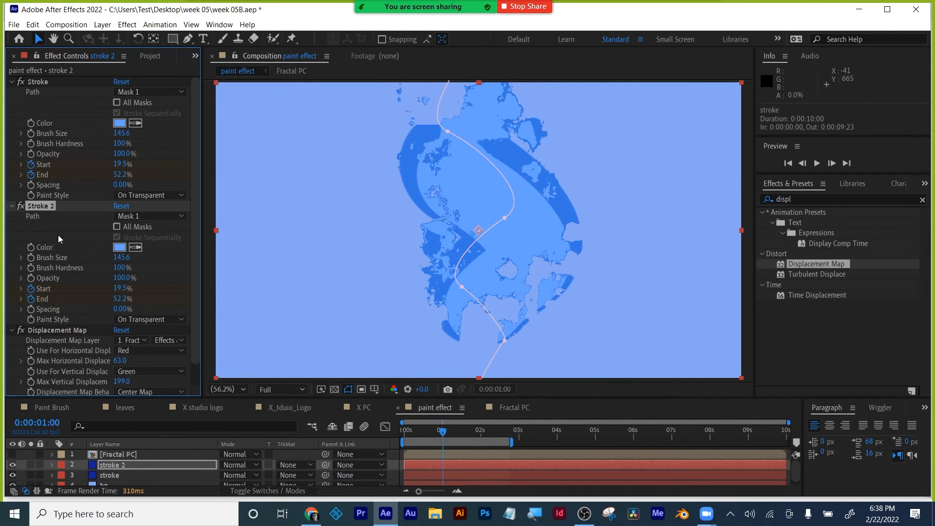
key("Delete")
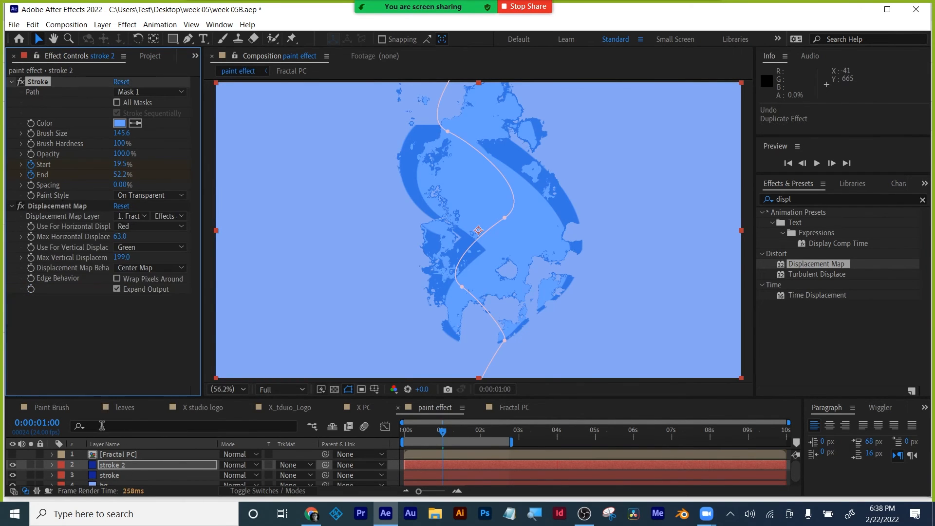
left_click(112, 475)
key("ctrl+d")
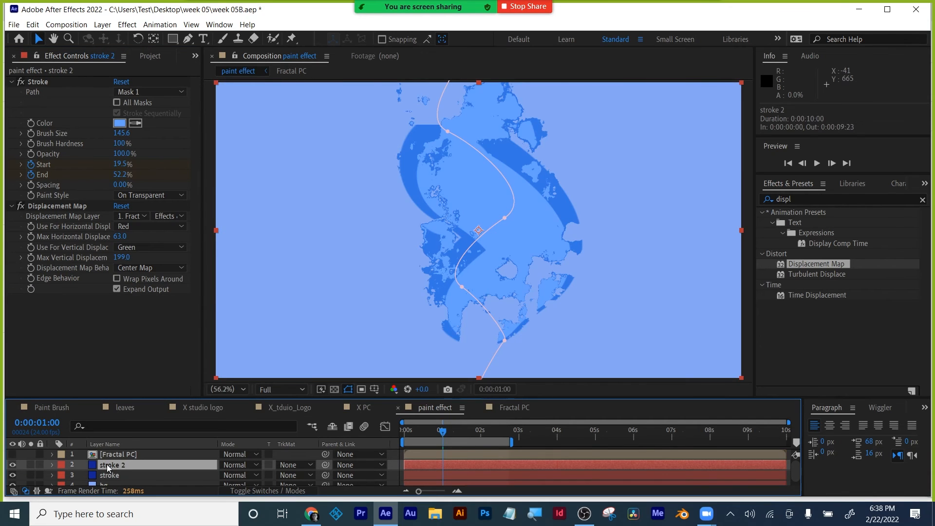
left_click(119, 123)
left_click(493, 294)
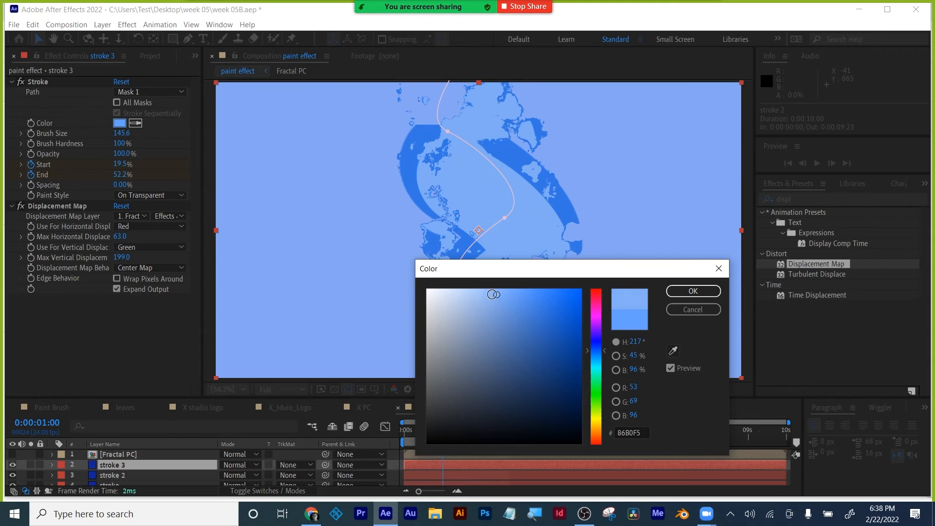
left_click(692, 291)
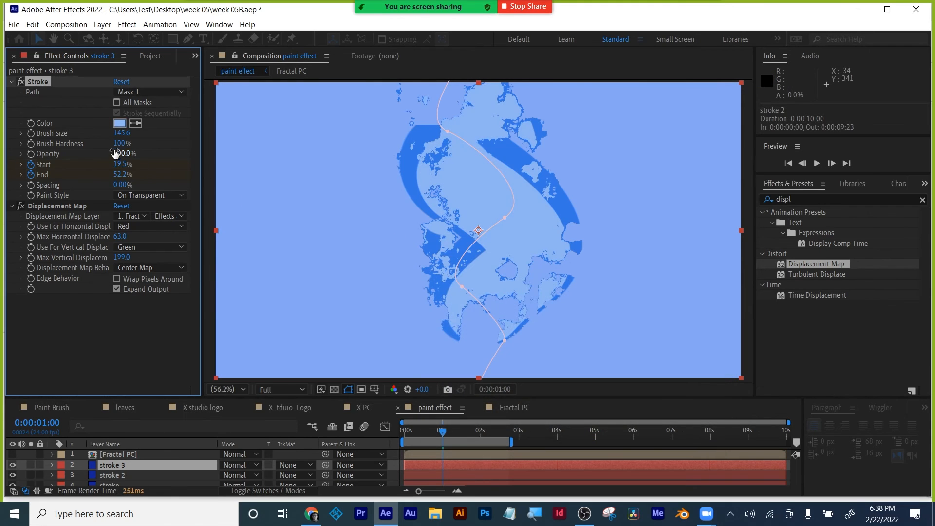
Step: Reduce stroke 3's brush size to 79.9 and set its Max Horizontal and Vertical Displacement to 106 and 225
left_click_drag(121, 134, 87, 139)
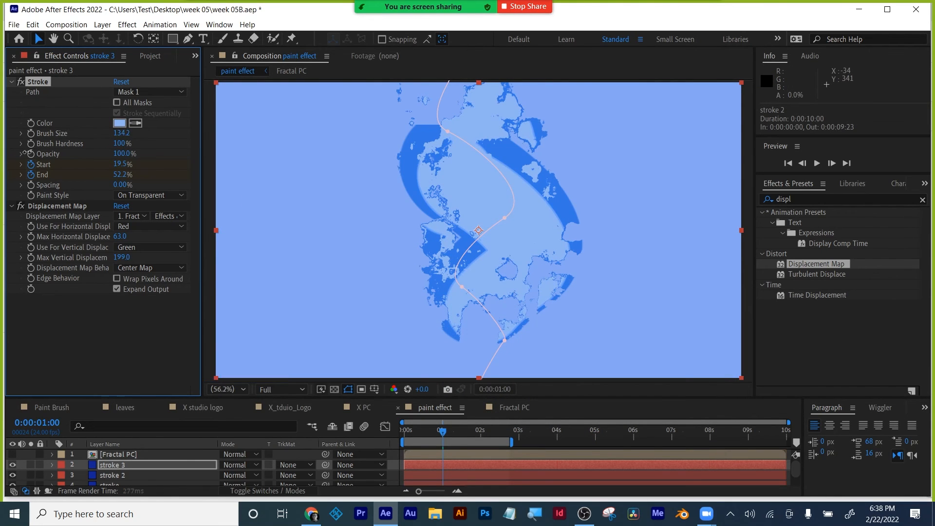
left_click_drag(23, 152, 1, 141)
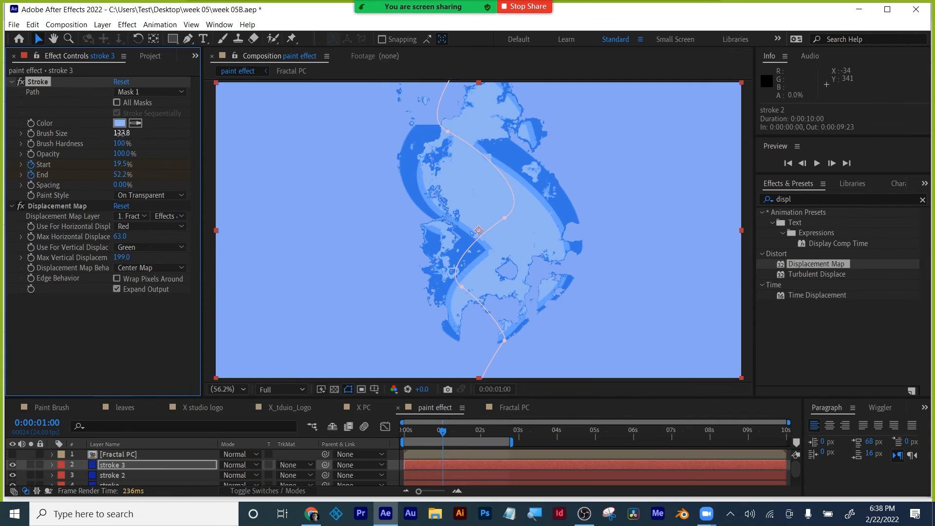
mouse_move(117, 133)
left_mouse_down()
mouse_move(5, 160)
mouse_move(68, 164)
mouse_move(80, 146)
left_mouse_up()
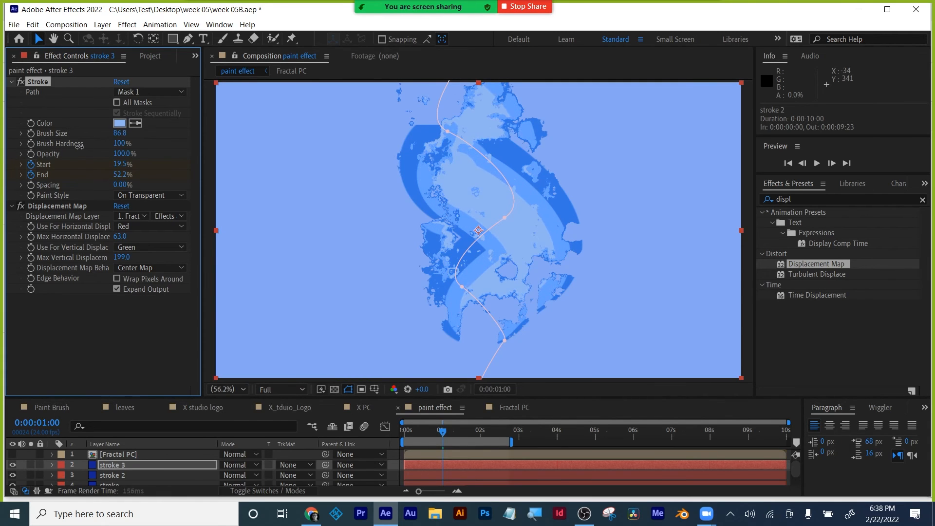
mouse_move(119, 236)
left_mouse_down()
mouse_move(141, 237)
mouse_move(118, 262)
mouse_move(136, 257)
mouse_move(124, 253)
left_mouse_up()
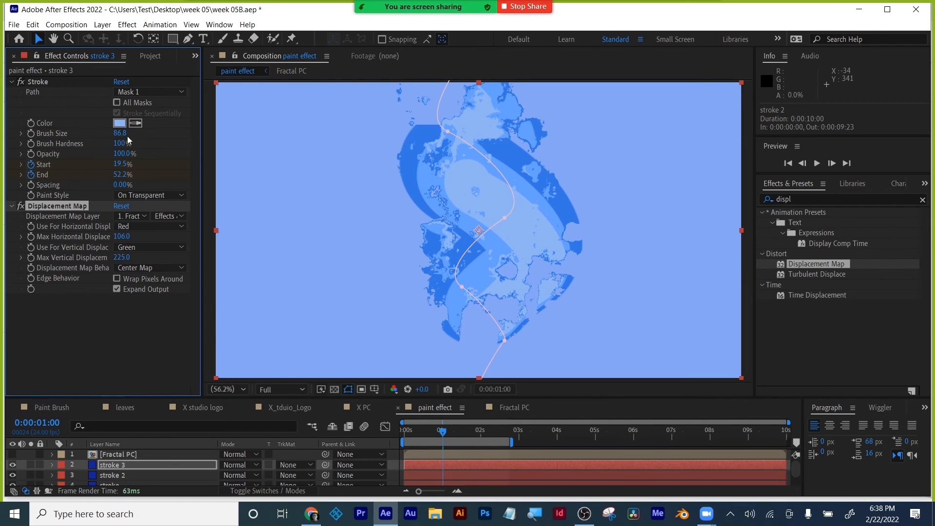
left_click_drag(120, 135, 82, 135)
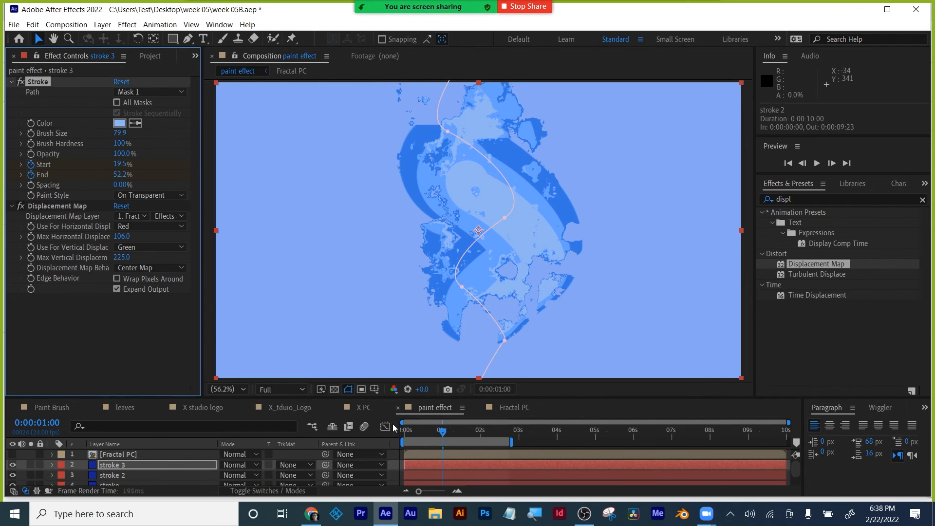
Step: Preview the three layered strokes and save the project
key("space")
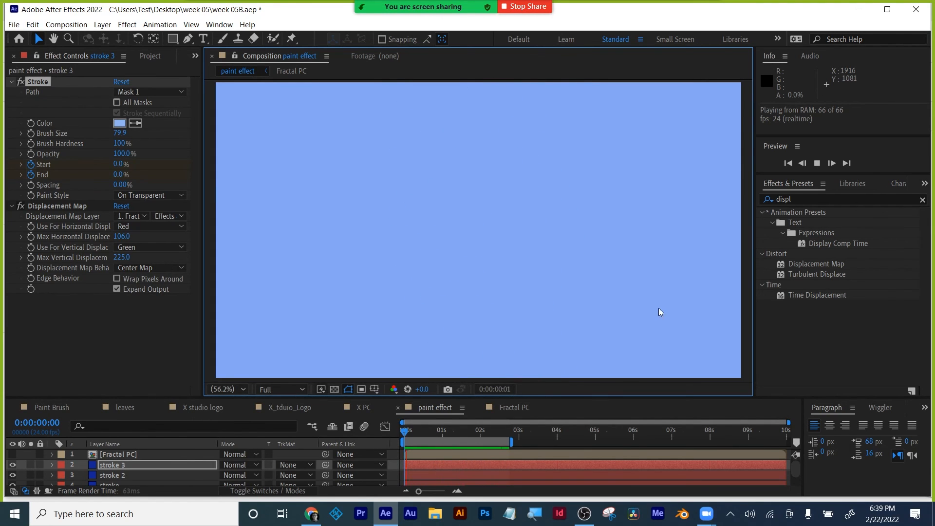
key("space")
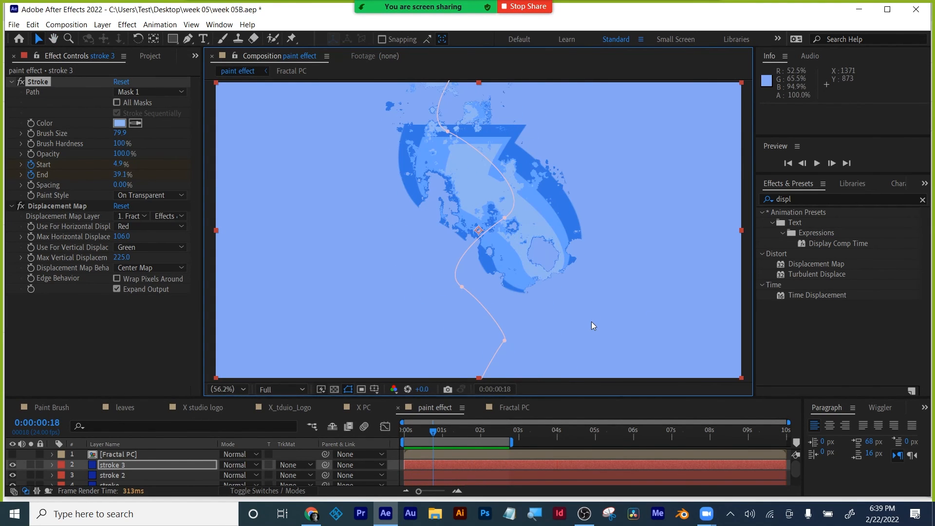
key("ctrl+s")
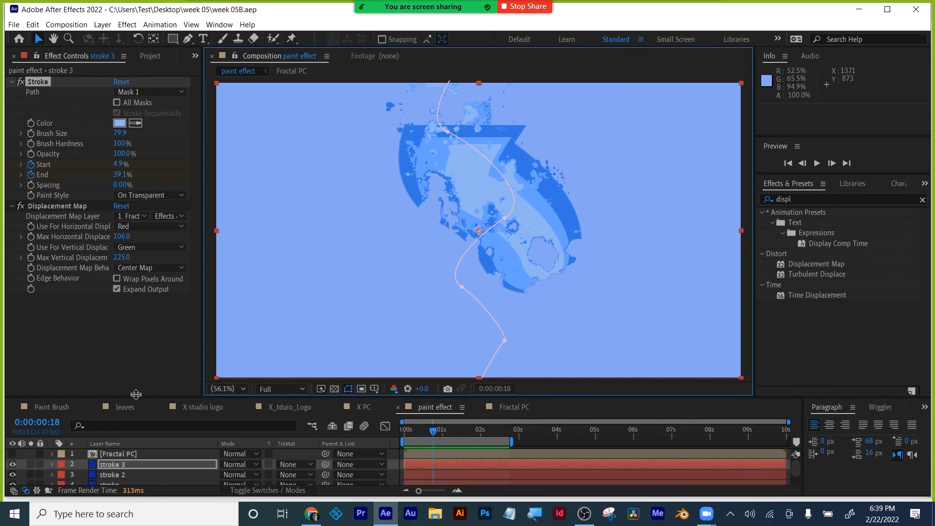
Step: Pre-compose the three stroke layers into a composition named Water, moving all attributes into it
left_click_drag(136, 394, 130, 335)
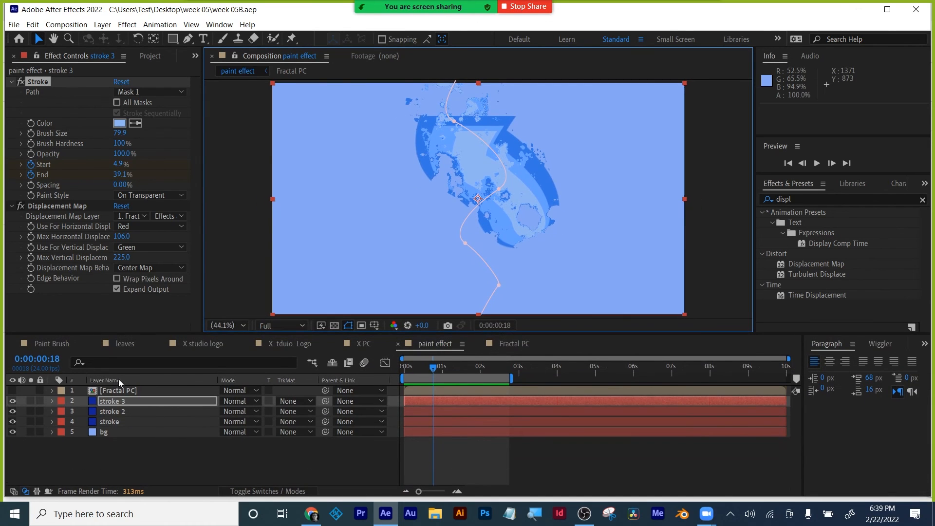
left_click(108, 422)
left_click(108, 401, "shift")
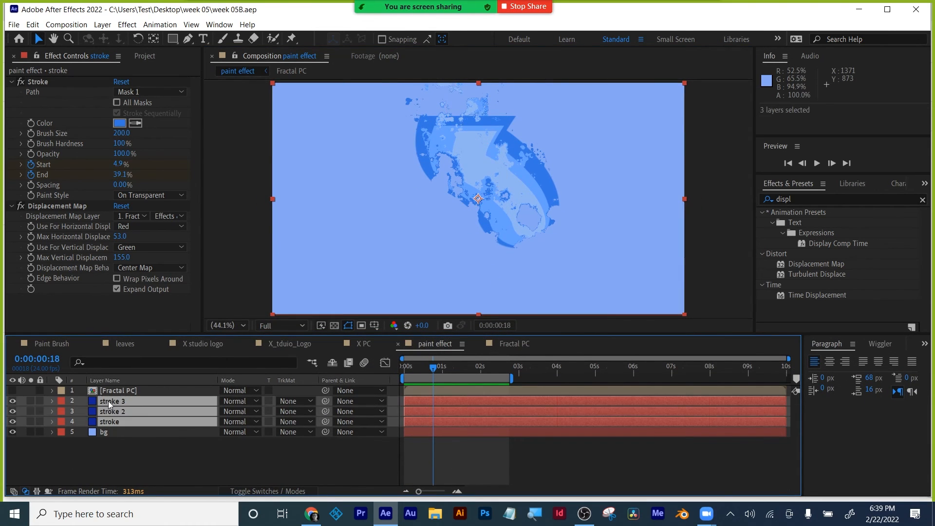
right_click(109, 404)
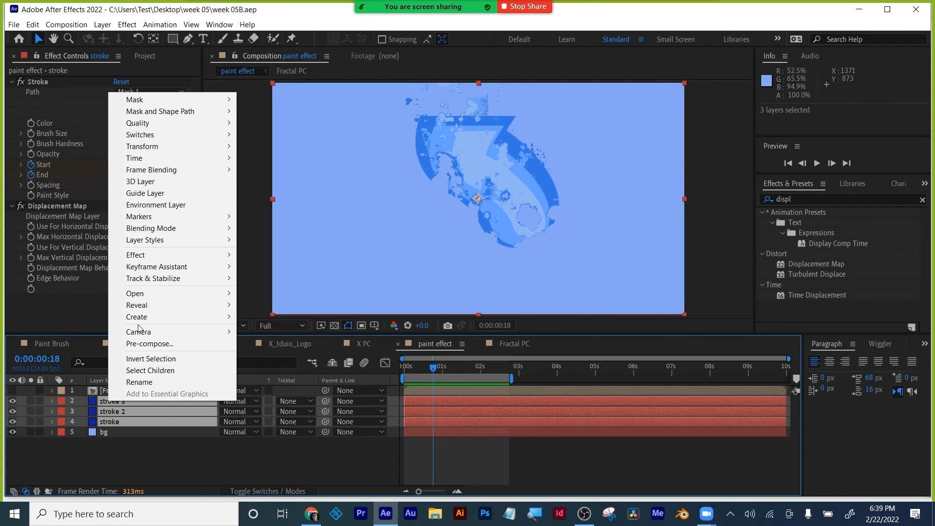
left_click(148, 344)
type("W")
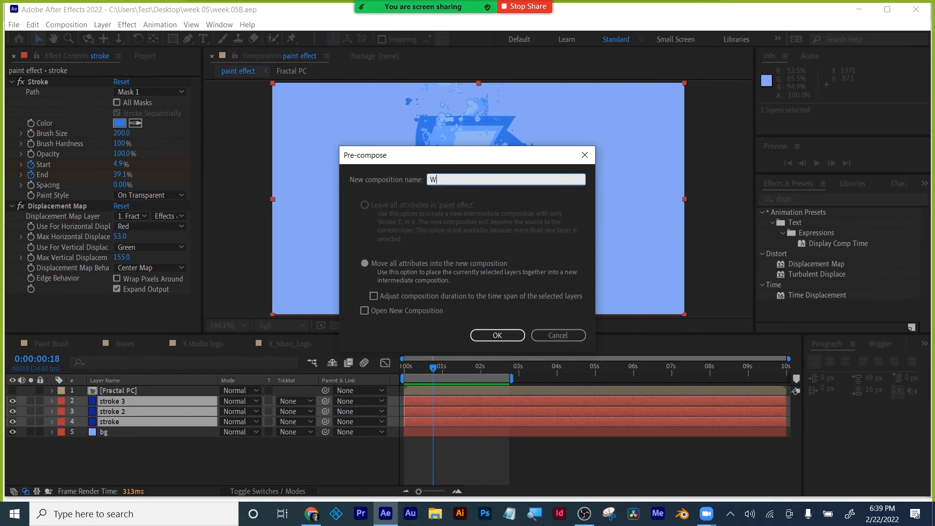
type("ater")
left_click(365, 266)
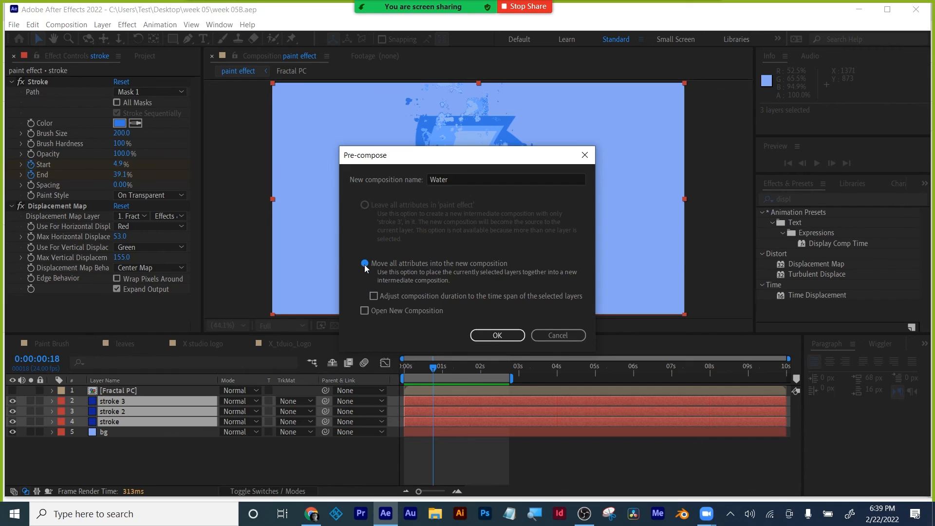
left_click(495, 335)
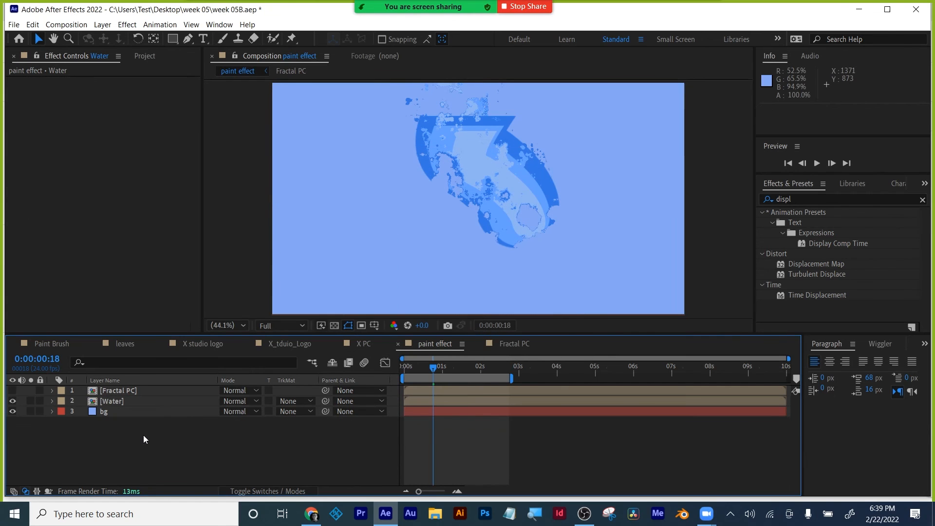
Step: Add a letter "i" at 514 px over the paint shape and place its layer directly below Water
left_click(203, 39)
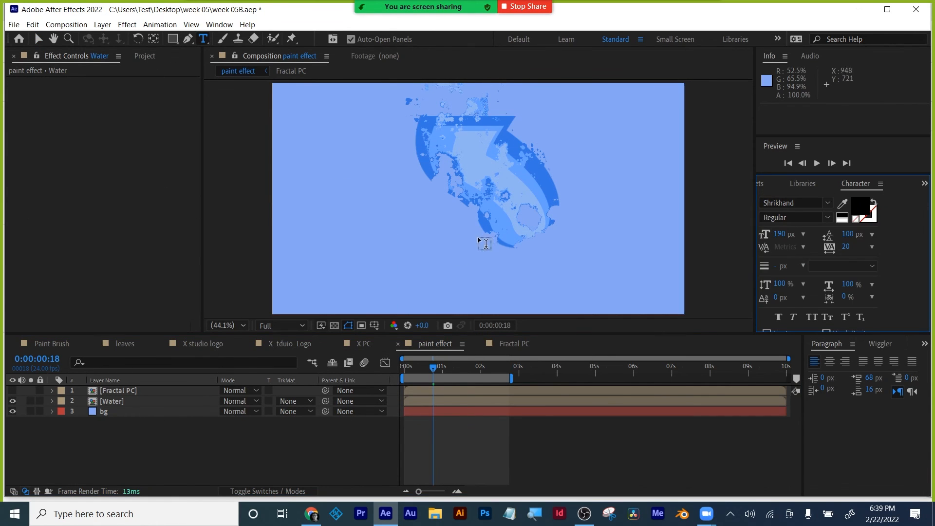
left_click(482, 237)
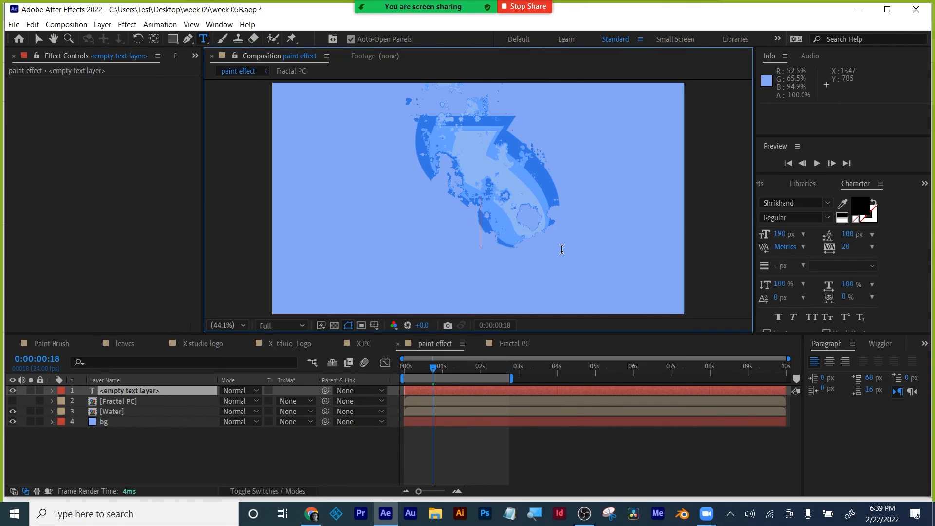
type("i")
key("ctrl+a")
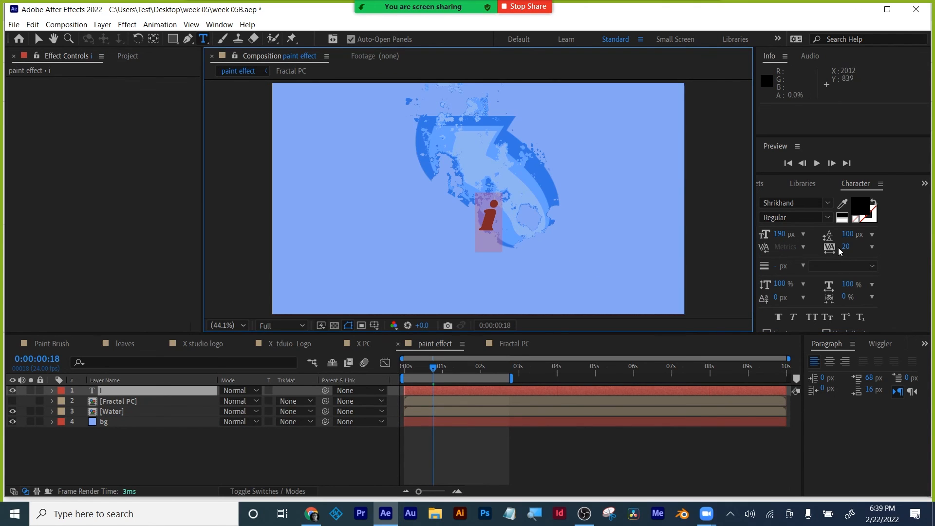
left_click_drag(781, 235, 930, 189)
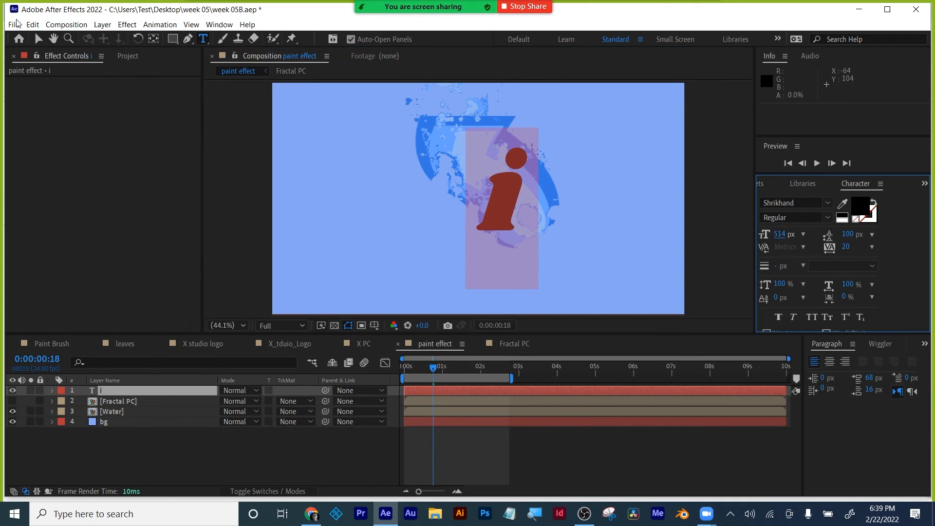
left_click(38, 38)
left_click_drag(514, 195, 485, 202)
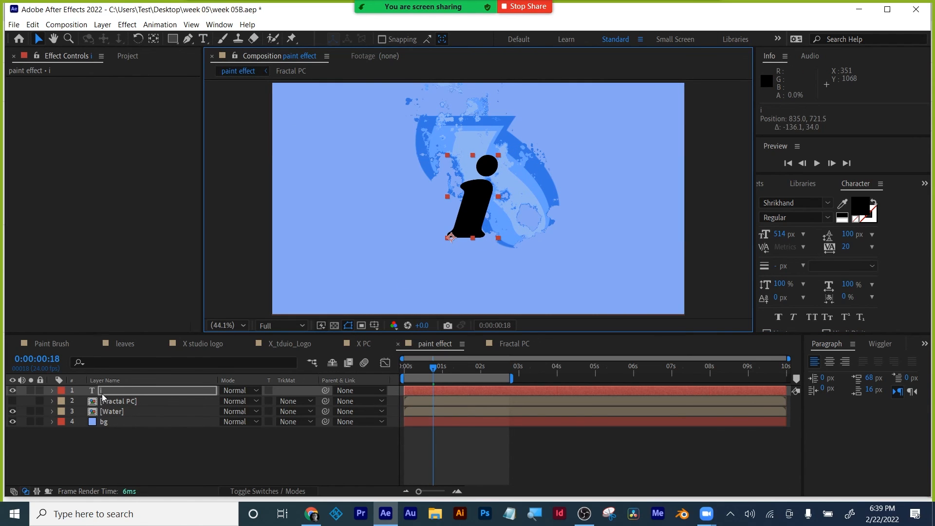
left_click_drag(101, 394, 108, 413)
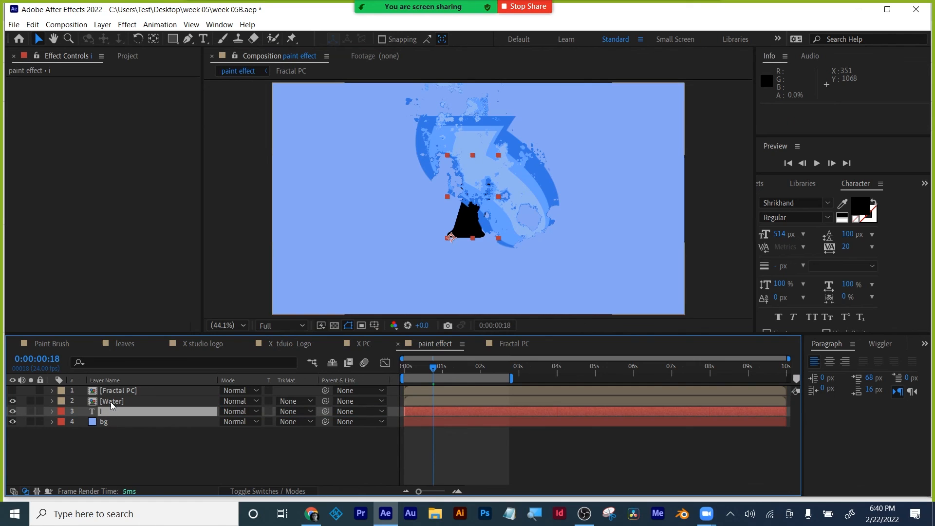
Step: Trim the start of the "i" text layer to 0:00:00:23, while the paint covers the letter
left_click(110, 401)
mouse_move(437, 369)
left_mouse_down()
mouse_move(401, 373)
mouse_move(443, 374)
left_mouse_up()
left_click(414, 371)
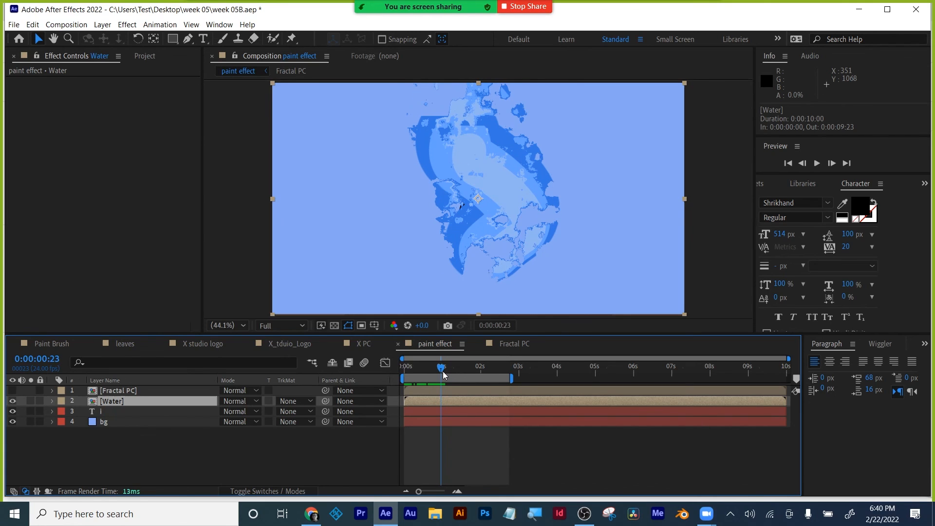
left_click(418, 414)
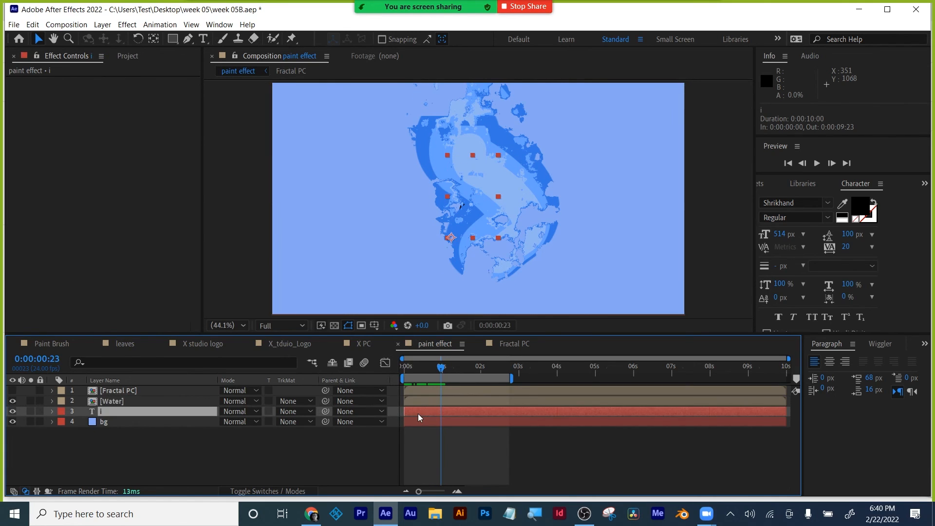
key("alt+bracketleft")
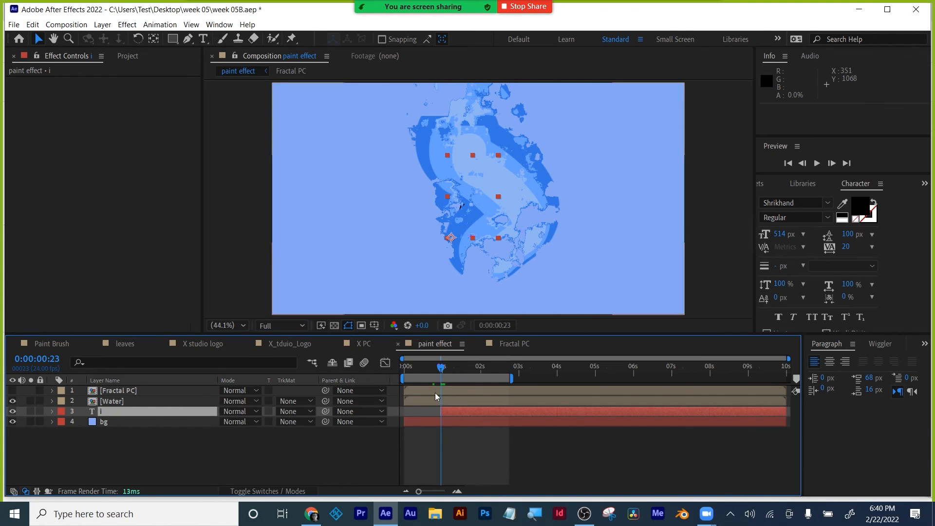
Step: Preview the trimmed text from the beginning, return to 0:00:01:01, and undo the trim
key("Home")
key("space")
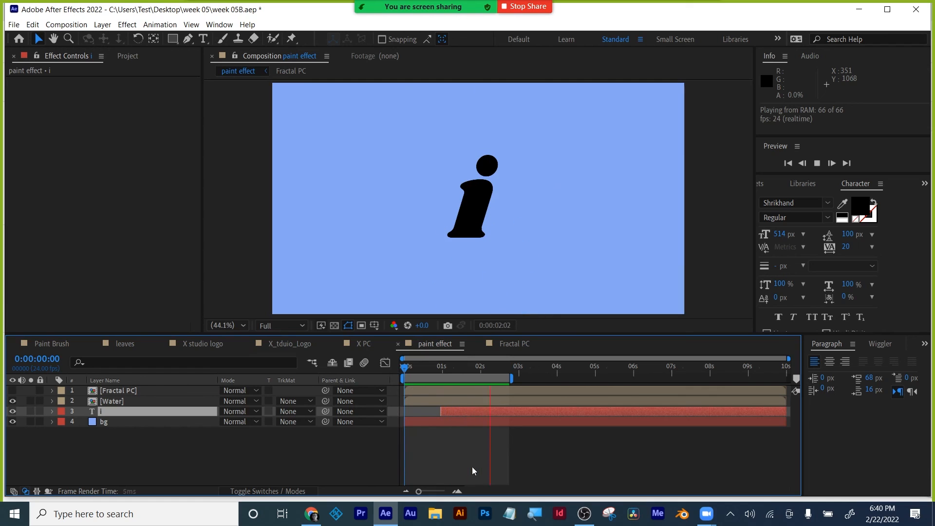
key("space")
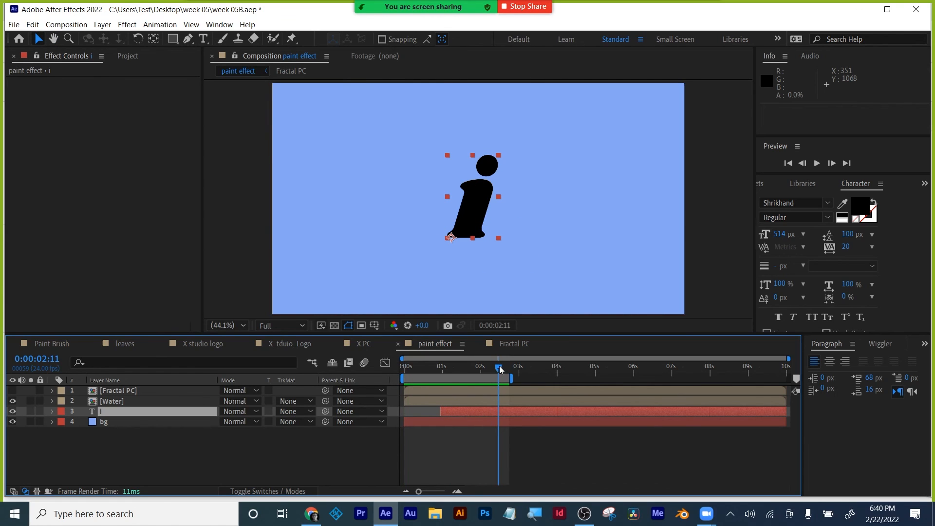
mouse_move(492, 375)
left_mouse_down()
mouse_move(410, 371)
mouse_move(443, 371)
left_mouse_up()
key("ctrl+z")
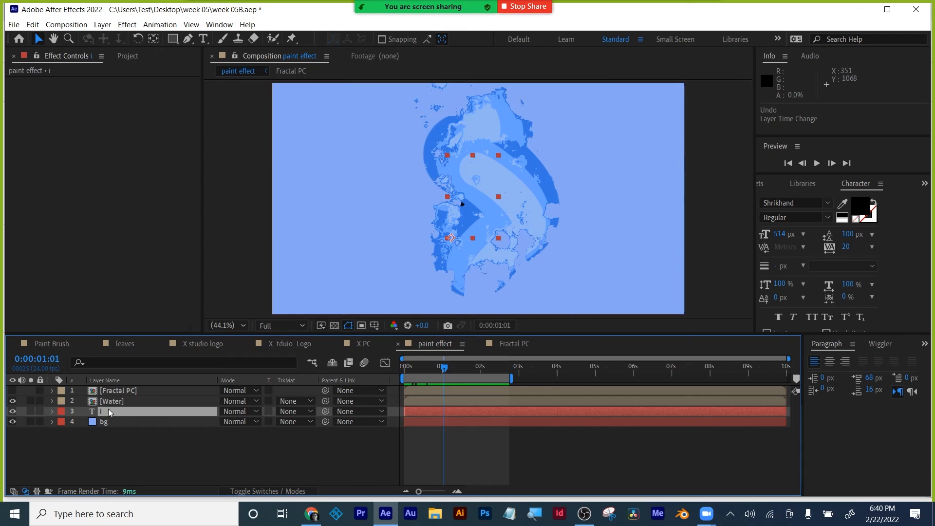
Step: Set the "i" layer's track matte to Luma Matte "[Water]" and preview the reveal from the beginning
left_click(300, 411)
left_click(314, 460)
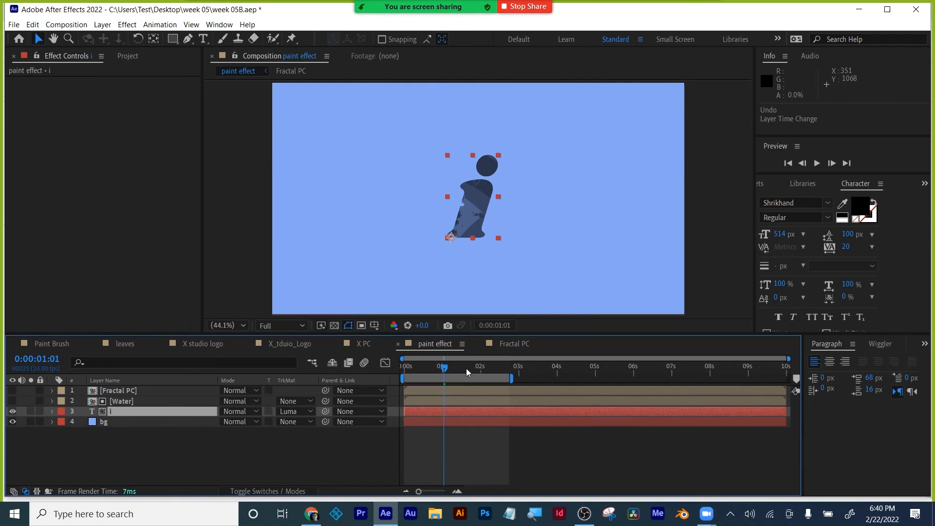
left_click_drag(442, 371, 404, 370)
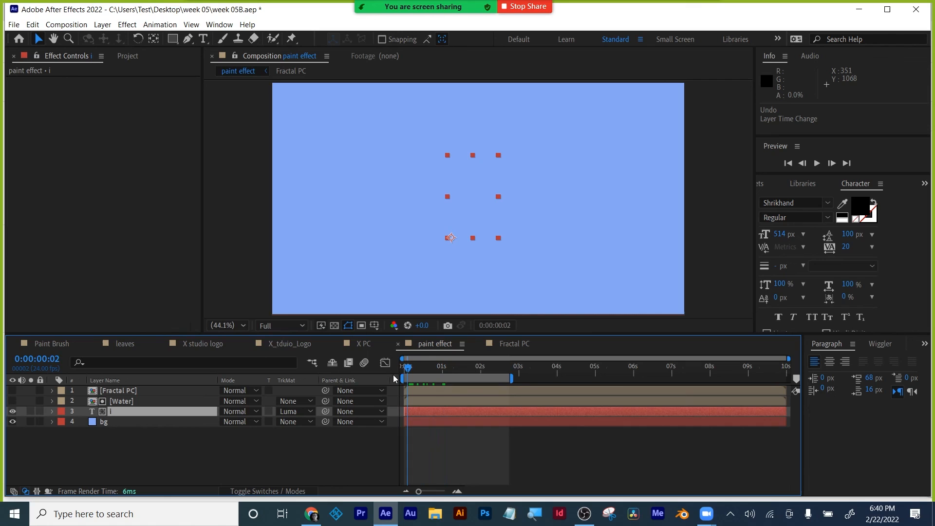
left_click(456, 491)
left_click(477, 457)
key("space")
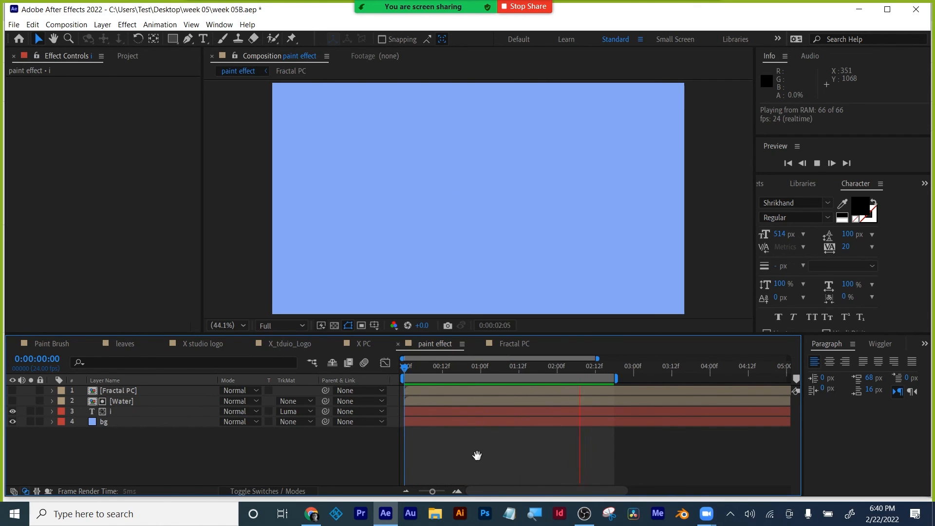
key("space")
Step: Set the "i" layer's track matte to Alpha Matte "[Water]" and check the reveal from the start to 0:00:01:02
mouse_move(431, 494)
left_mouse_down()
mouse_move(408, 495)
mouse_move(419, 495)
left_mouse_up()
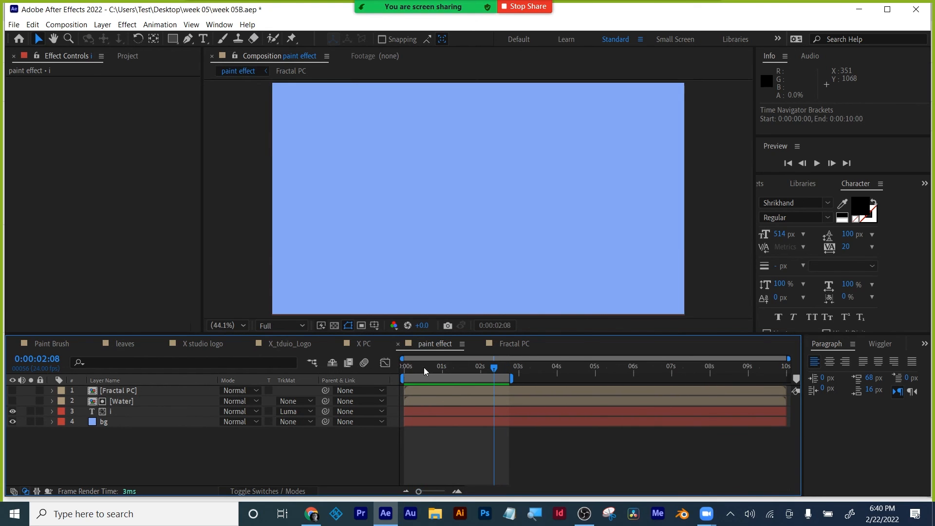
mouse_move(424, 367)
left_mouse_down()
mouse_move(409, 367)
mouse_move(491, 369)
mouse_move(378, 366)
left_mouse_up()
left_click(275, 413)
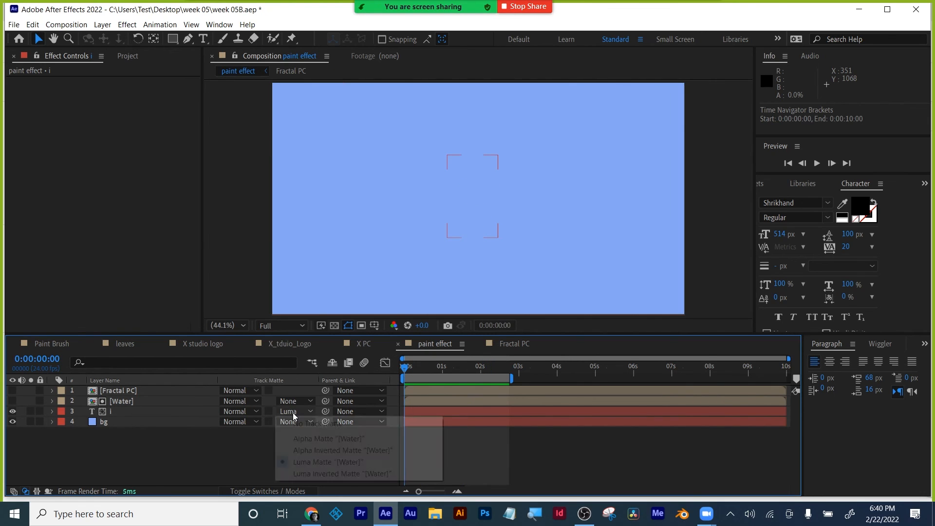
left_click(302, 438)
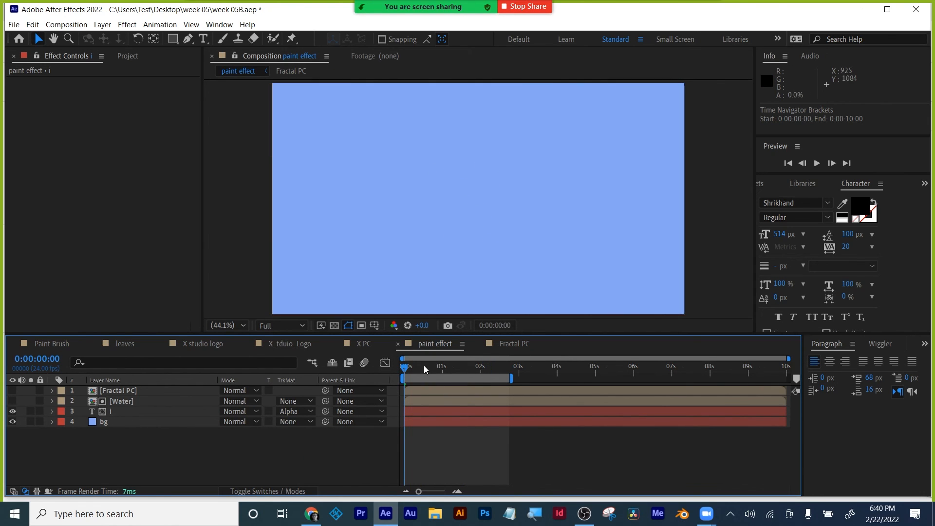
mouse_move(410, 370)
left_mouse_down()
mouse_move(492, 370)
mouse_move(410, 370)
mouse_move(451, 370)
left_mouse_up()
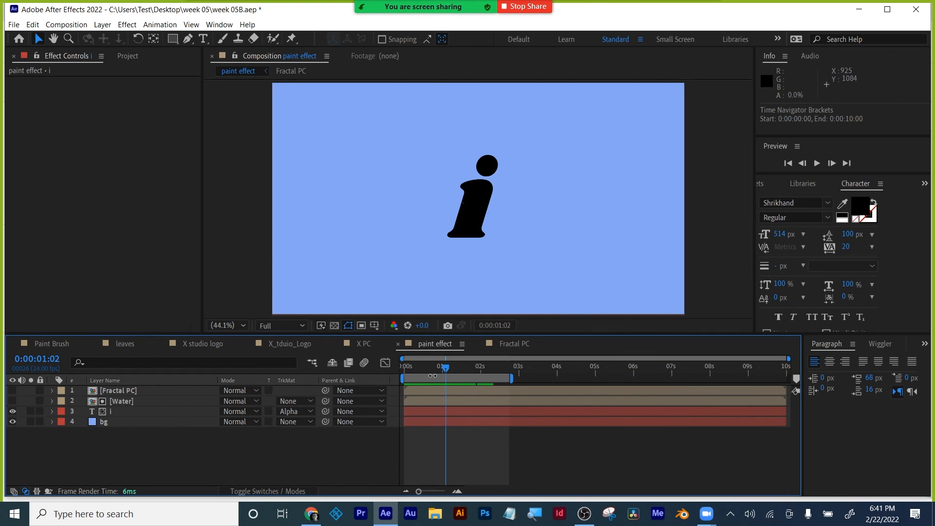